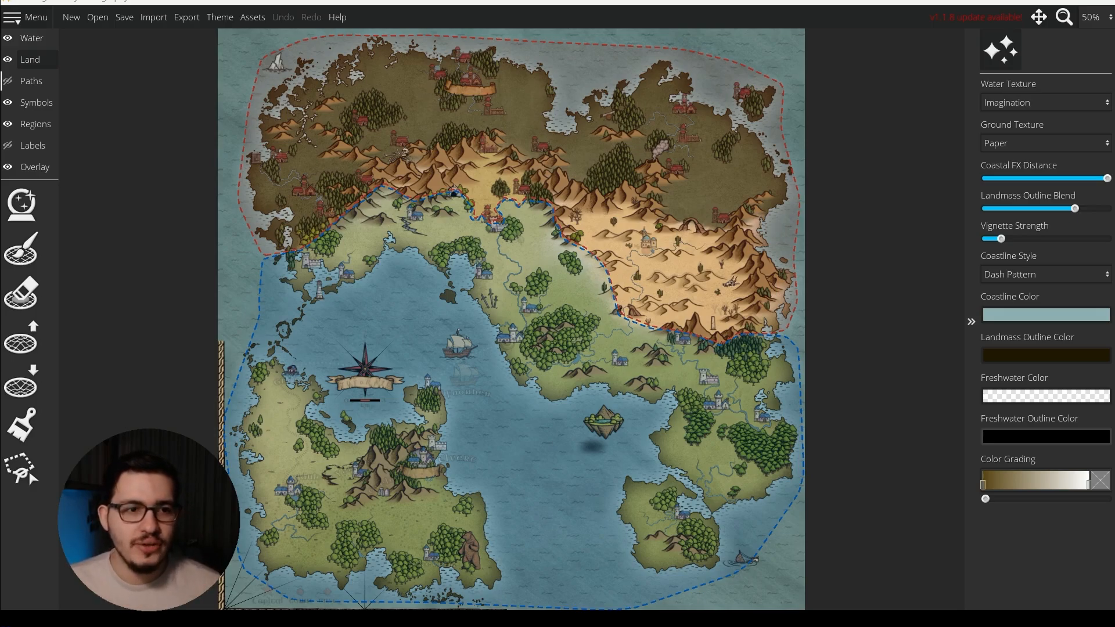
# - Turn on the map's label layer so the place names are shown
pyautogui.click(8, 145)
pyautogui.moveTo(552, 314); pyautogui.dragTo(447, 288)
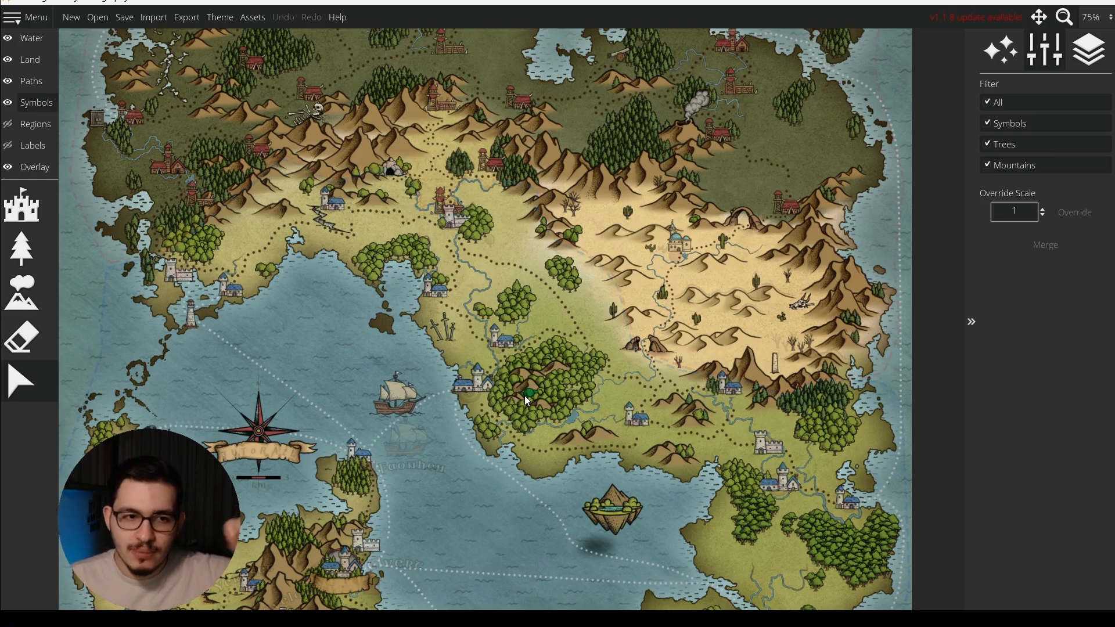
pyautogui.click(7, 145)
# - Examine the Dryhood settlement symbol and its label up close, and compare them with the surrounding region
pyautogui.scroll(5, 599, 419)
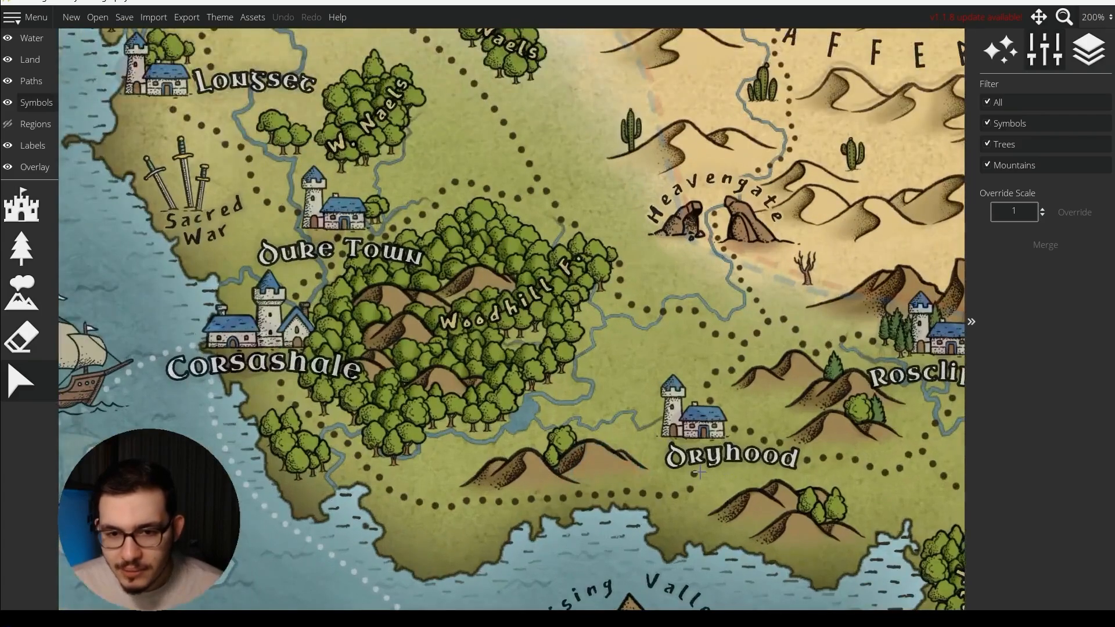
pyautogui.moveTo(704, 474); pyautogui.dragTo(658, 445)
pyautogui.scroll(3, 659, 445)
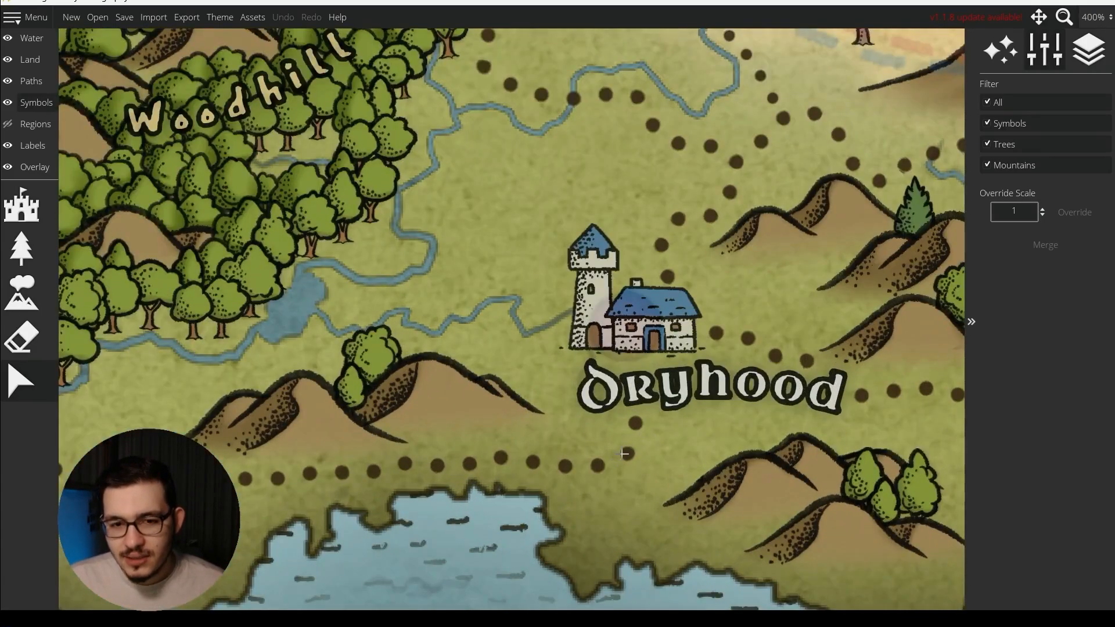
pyautogui.click(629, 361)
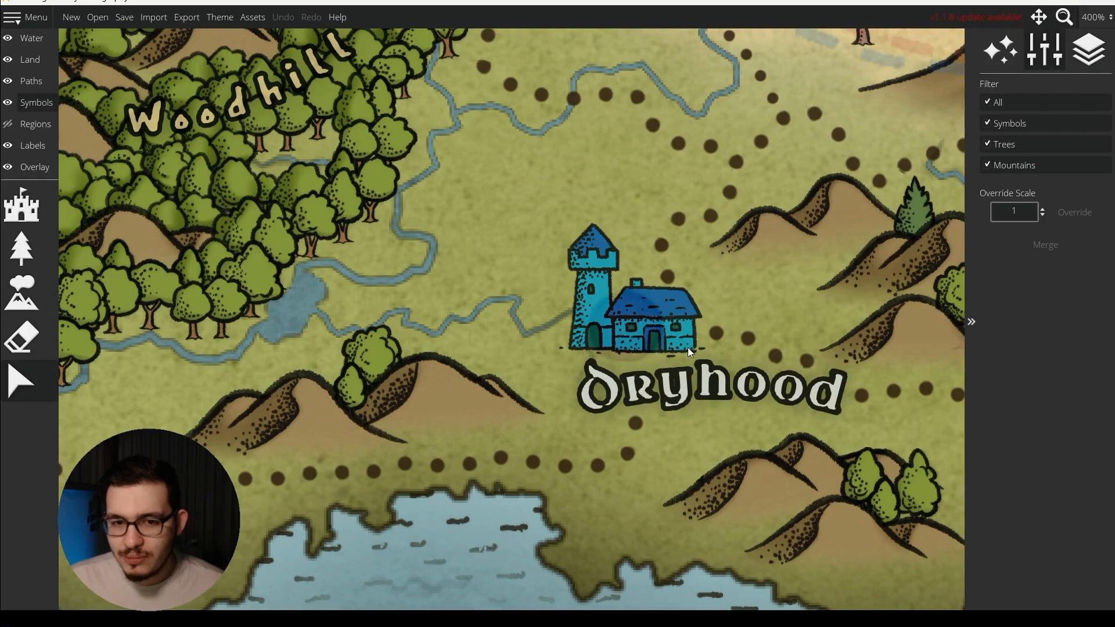
pyautogui.scroll(-8, 664, 359)
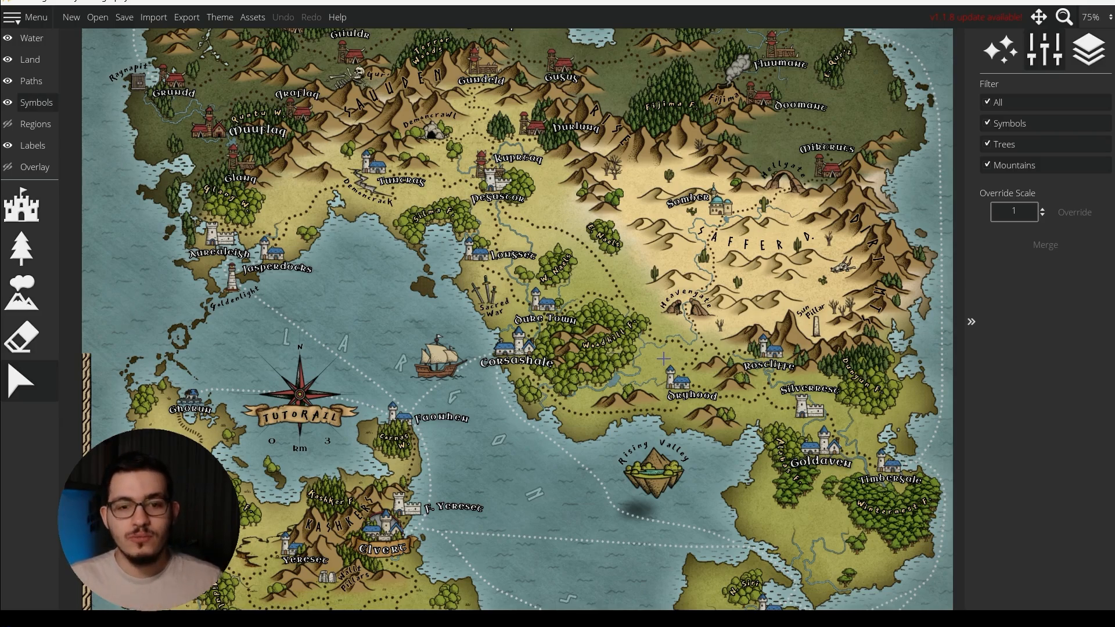
pyautogui.scroll(2, 410, 268)
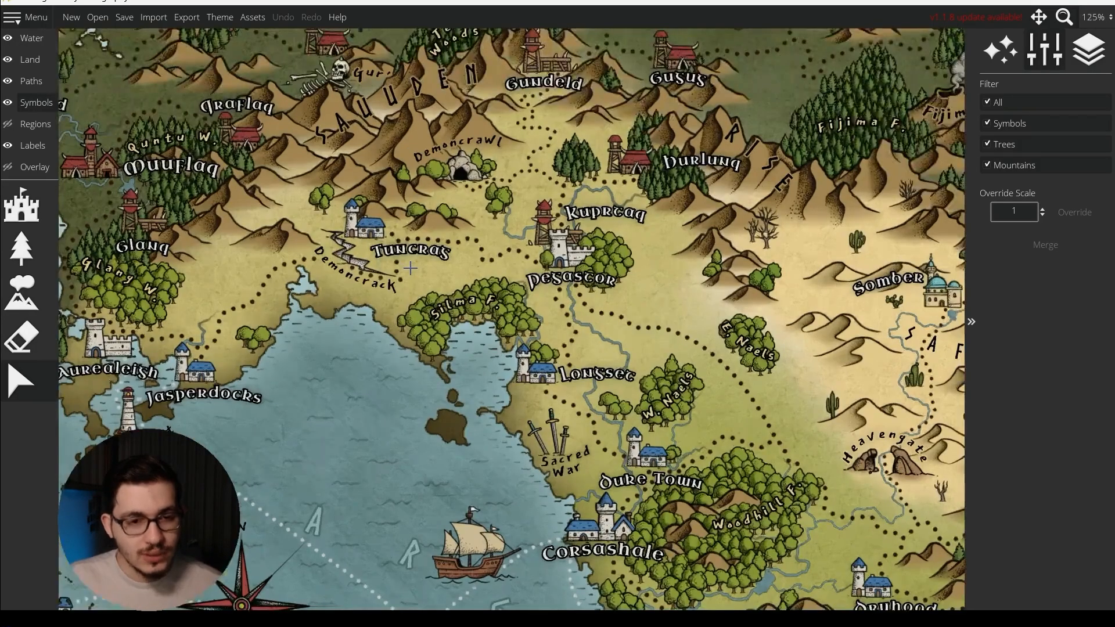
pyautogui.scroll(-3, 410, 268)
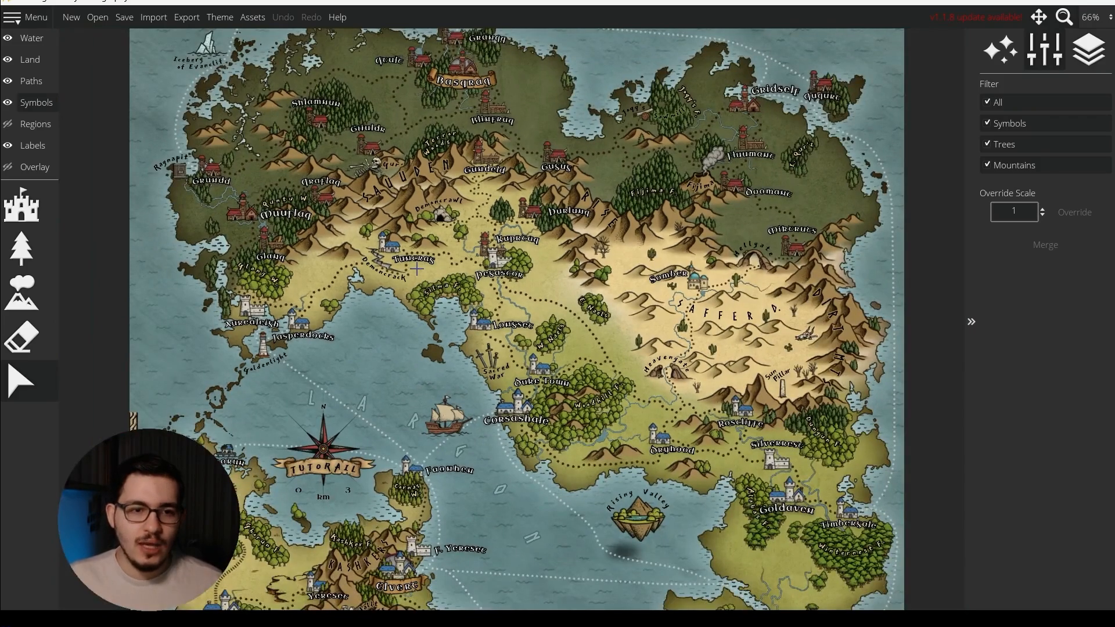
# - Hide the paths layer and look over the red-roofed northern settlements around Basqraq
pyautogui.click(7, 80)
pyautogui.moveTo(367, 331); pyautogui.dragTo(410, 370)
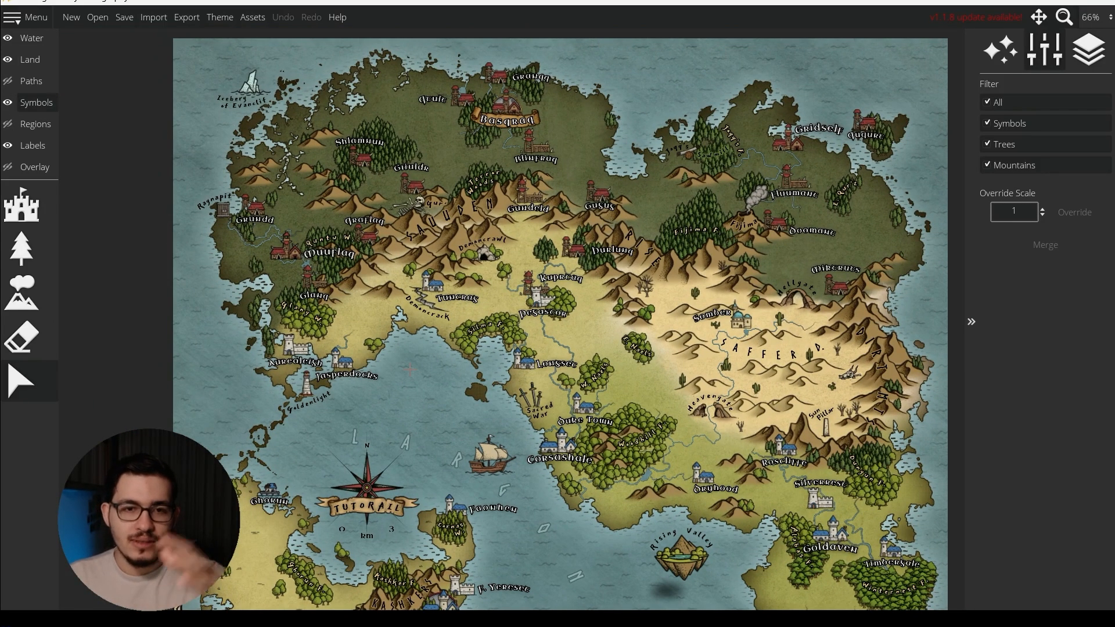
pyautogui.scroll(3, 373, 298)
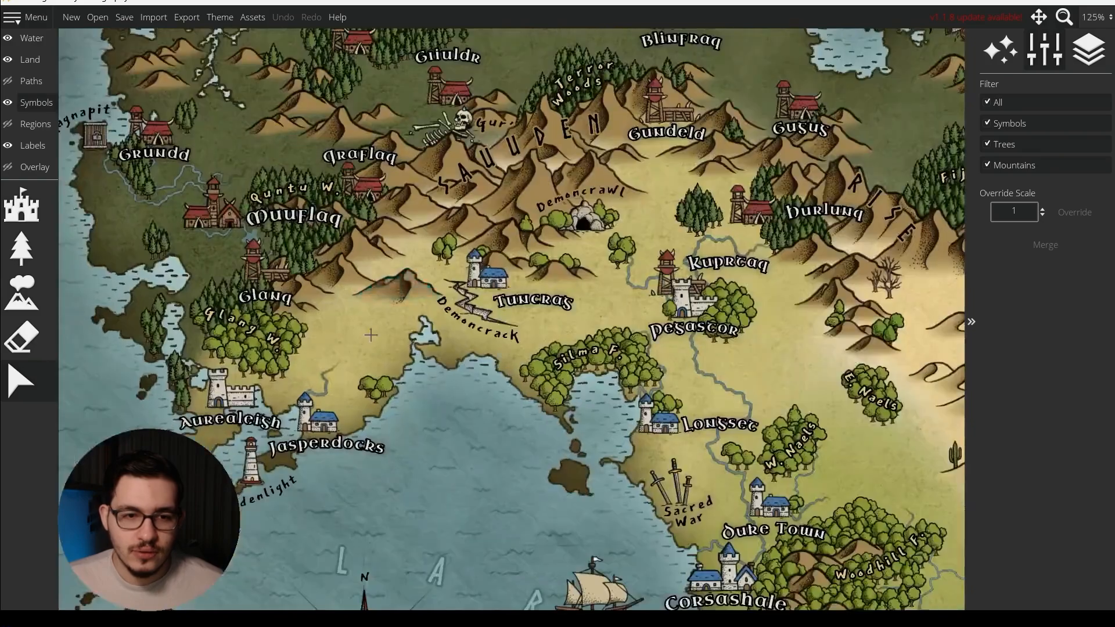
pyautogui.moveTo(382, 368); pyautogui.dragTo(410, 428)
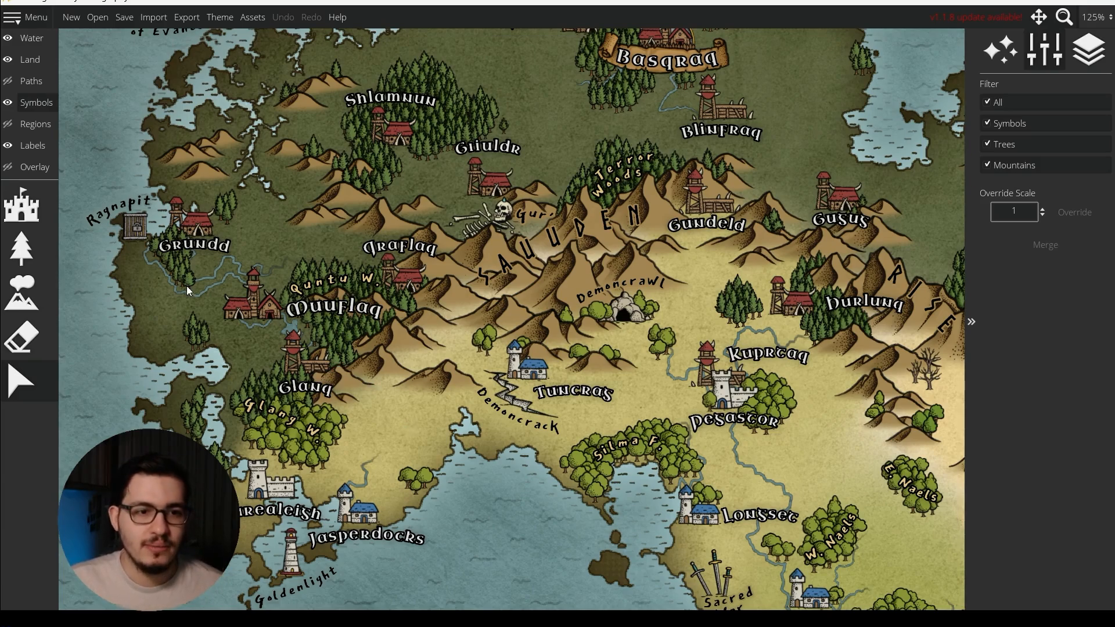
pyautogui.scroll(5, 617, 236)
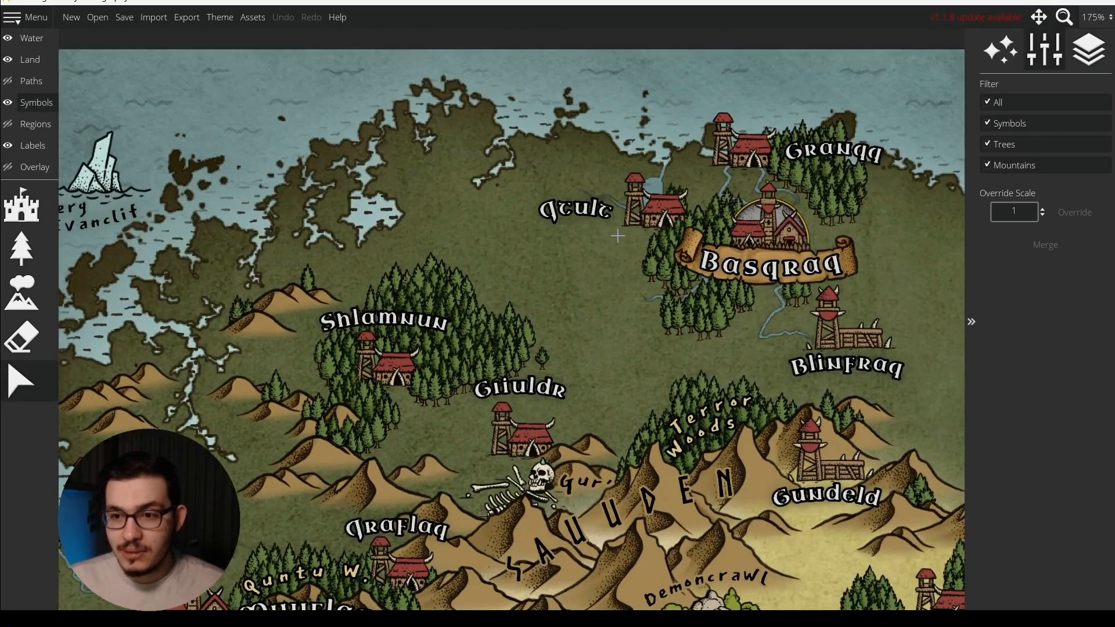
pyautogui.moveTo(530, 223); pyautogui.dragTo(617, 174)
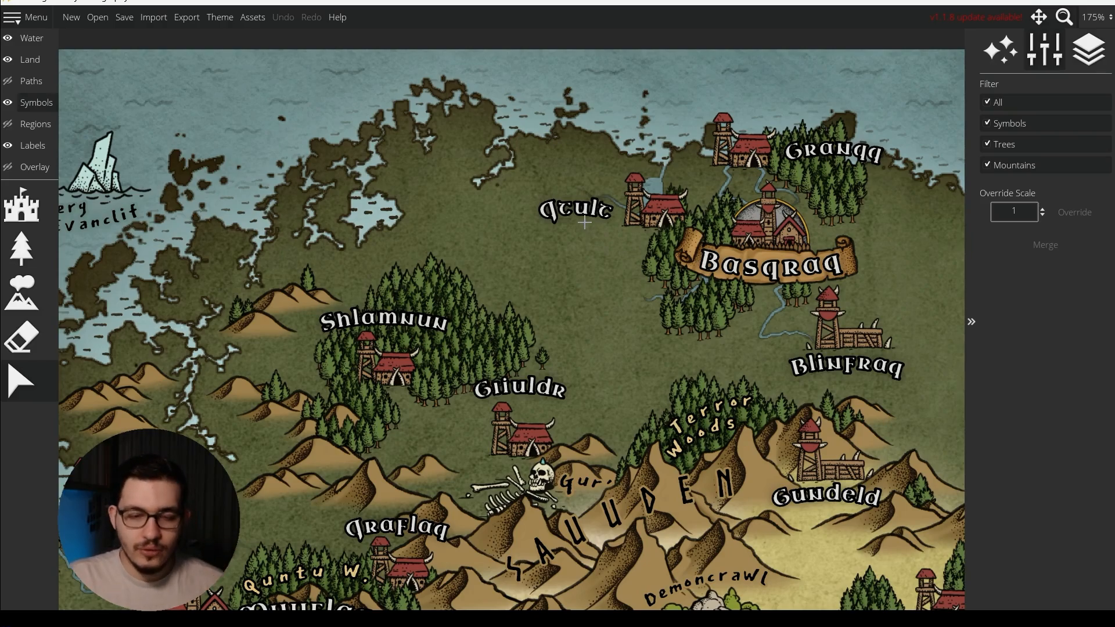
pyautogui.scroll(-1, 584, 222)
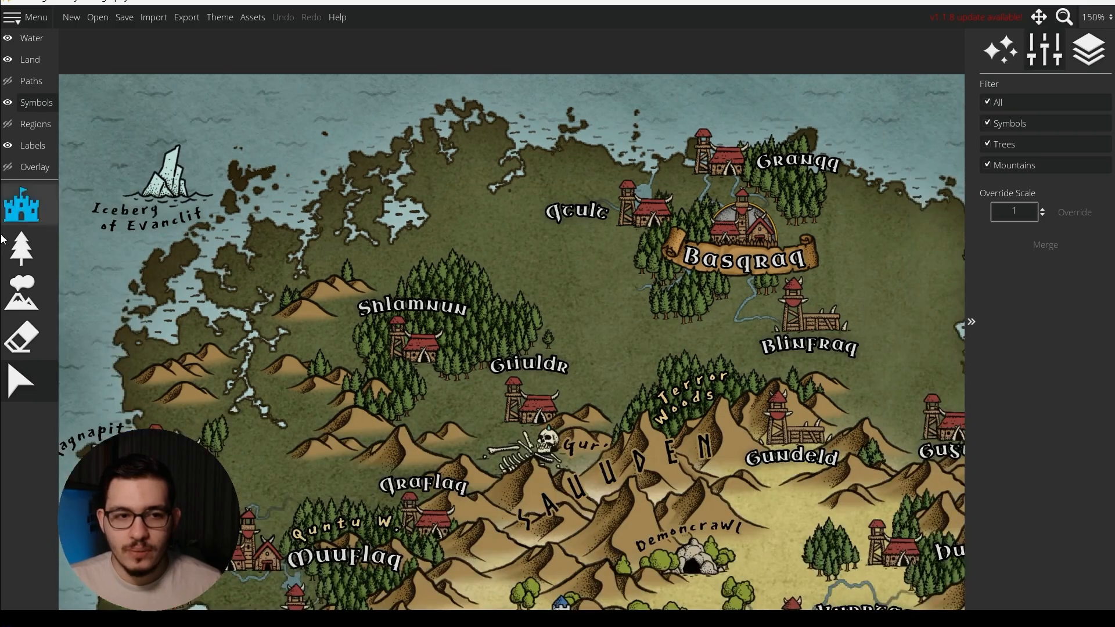
# - Switch to editing labels and inspect the text settings of the Basqraq label and the settlement label just west of it
pyautogui.click(32, 145)
pyautogui.click(590, 210)
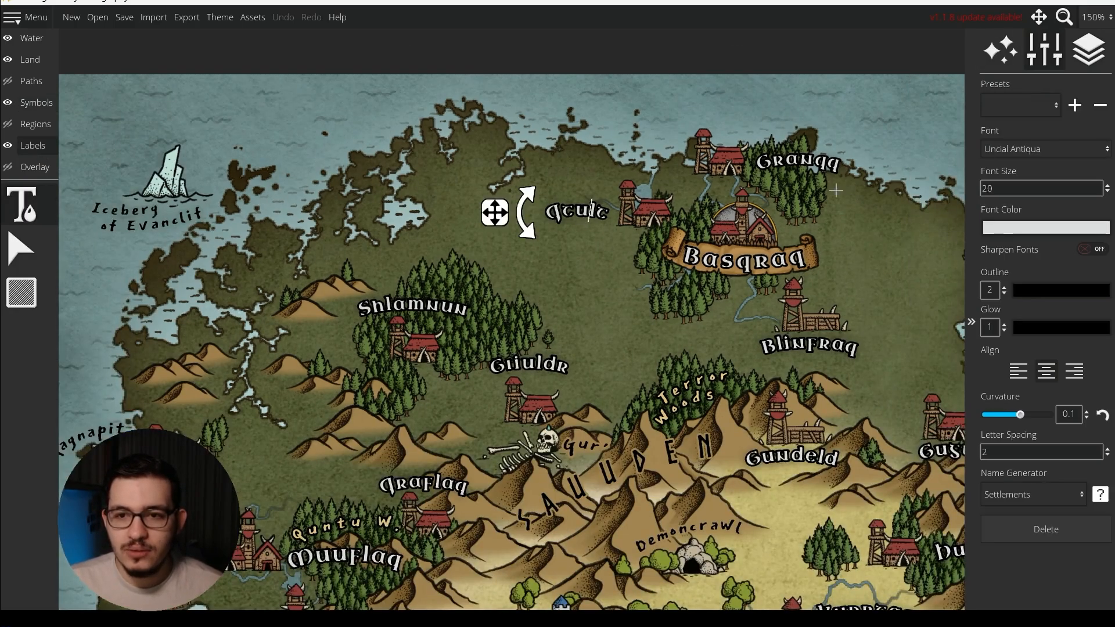
pyautogui.click(790, 259)
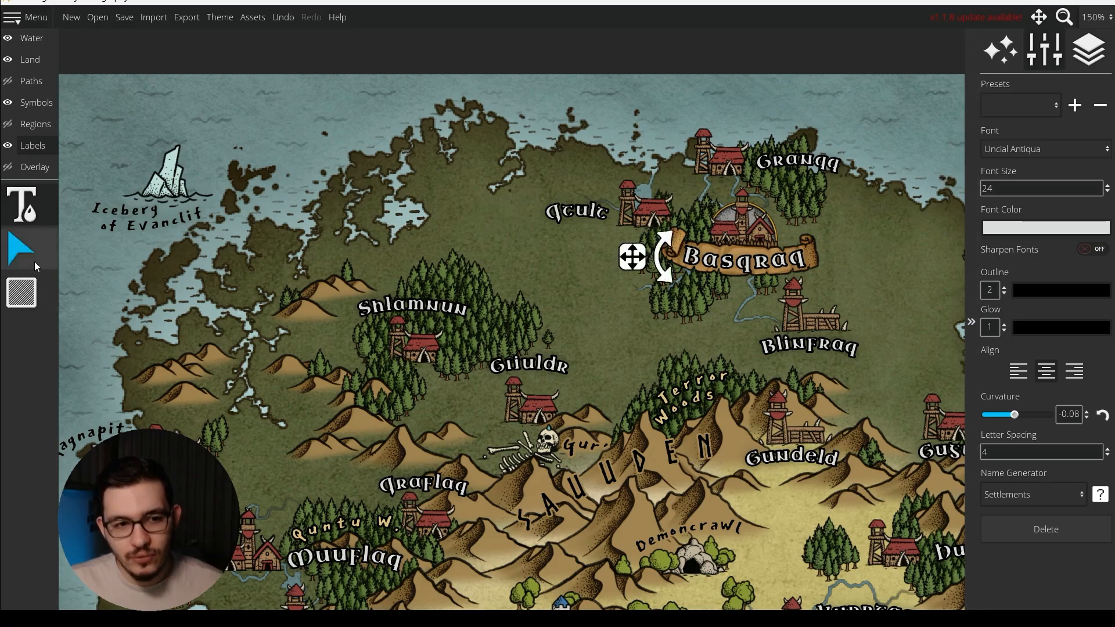
pyautogui.click(30, 259)
# - Examine the settlement and forest labels around Muuflaq and Quntu W. in the map's northwest
pyautogui.moveTo(566, 340); pyautogui.dragTo(607, 248)
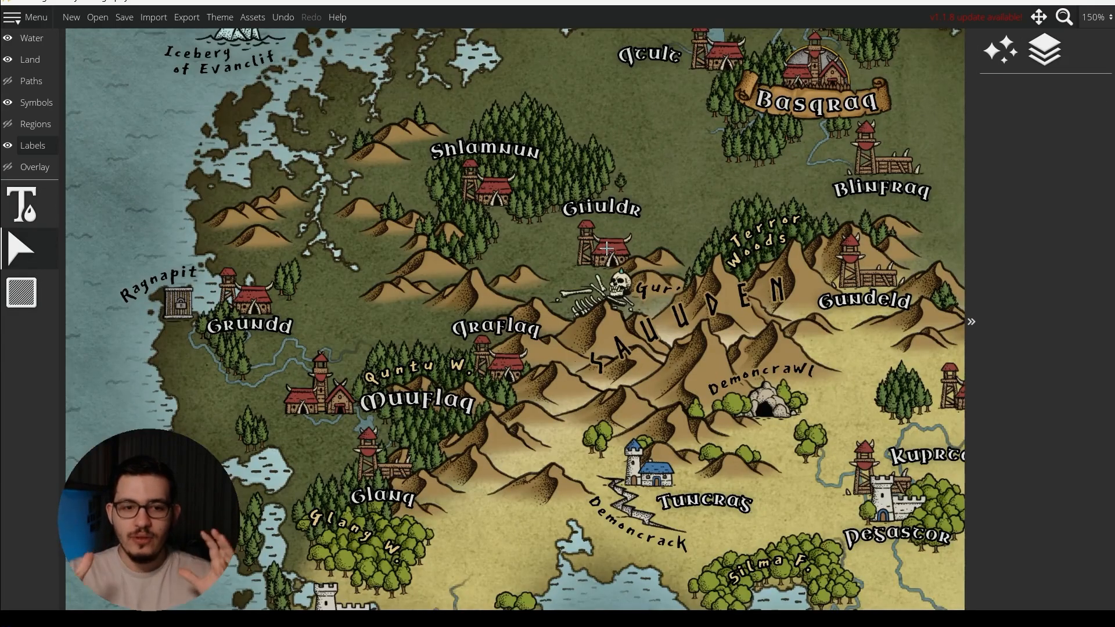
pyautogui.scroll(-5, 606, 249)
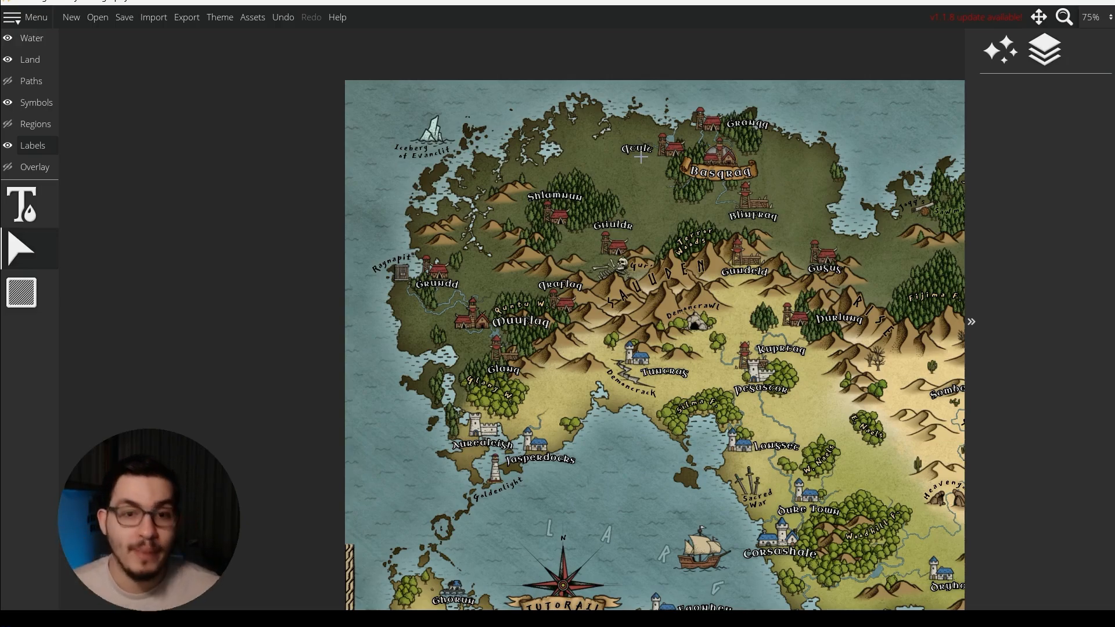
pyautogui.scroll(1, 507, 221)
pyautogui.moveTo(524, 286); pyautogui.dragTo(502, 321)
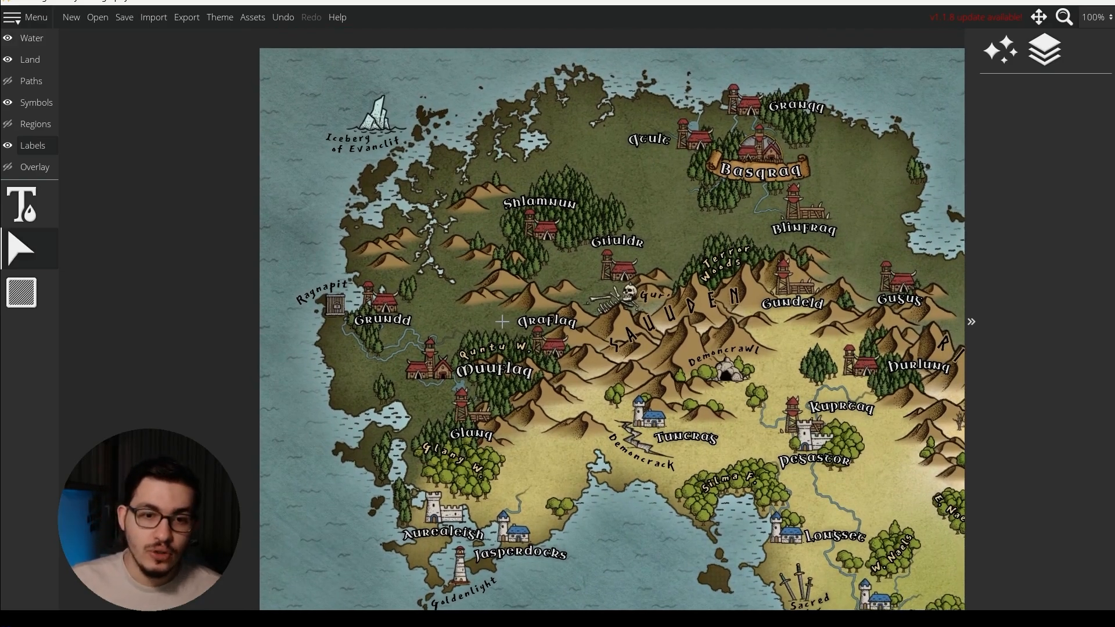
pyautogui.scroll(8, 505, 325)
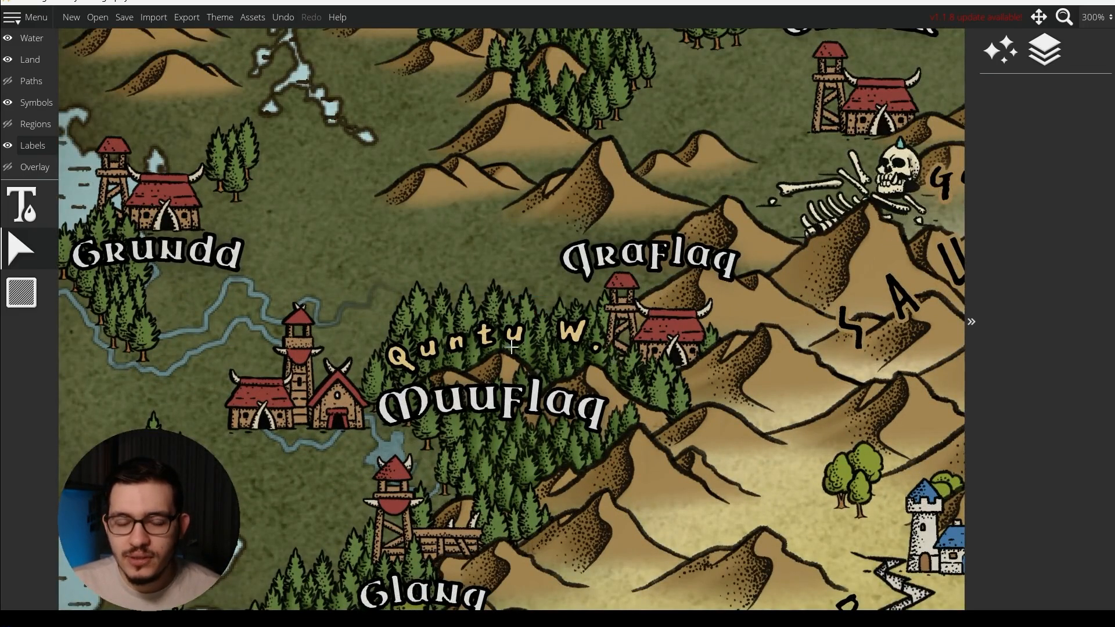
pyautogui.scroll(-3, 513, 349)
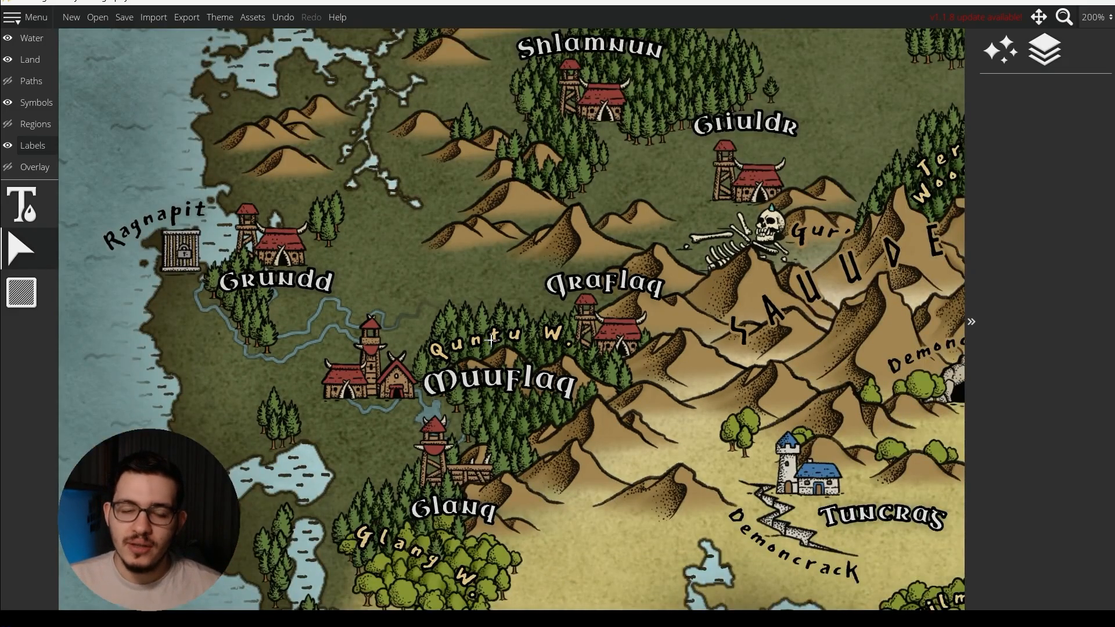
pyautogui.scroll(-5, 447, 261)
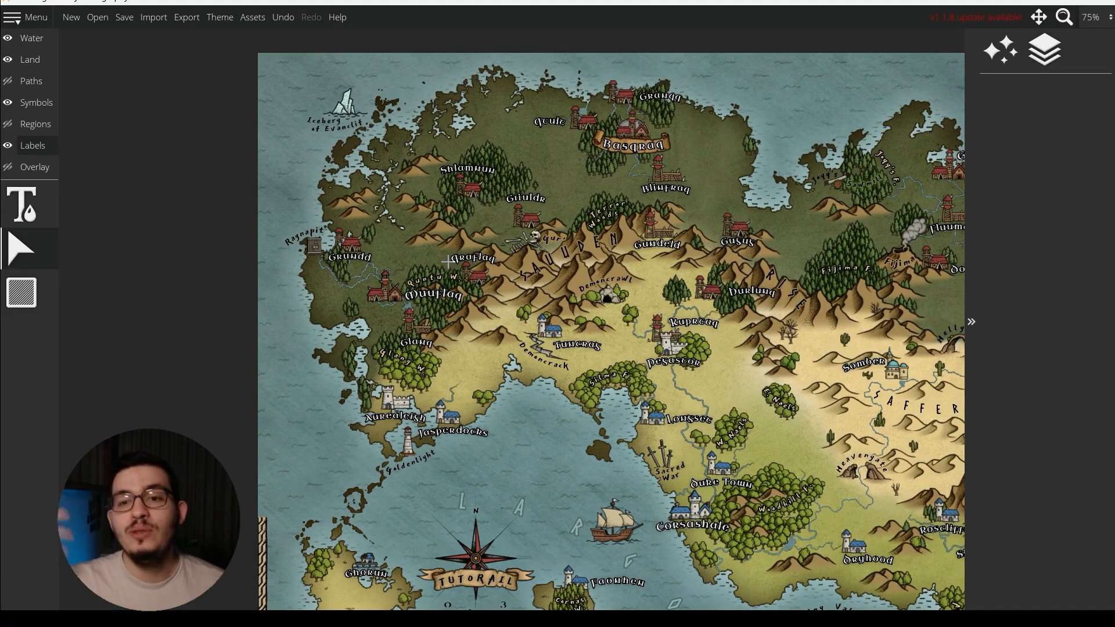
# - Examine the Demoncrack landmark and the Tuncras settlement south of the mountains
pyautogui.scroll(3, 448, 262)
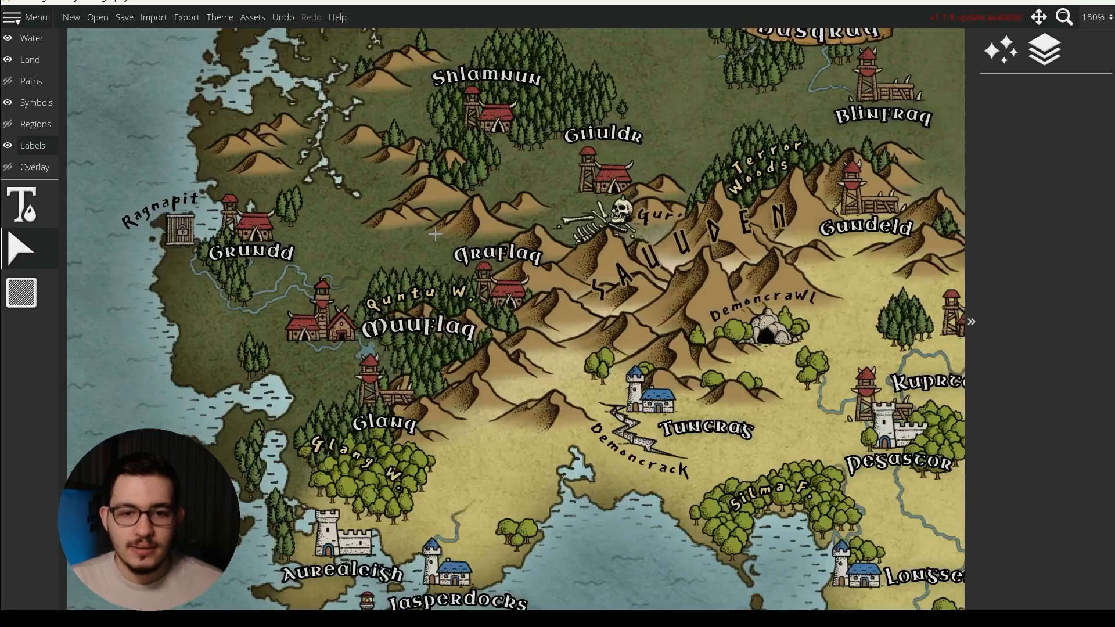
pyautogui.scroll(3, 636, 436)
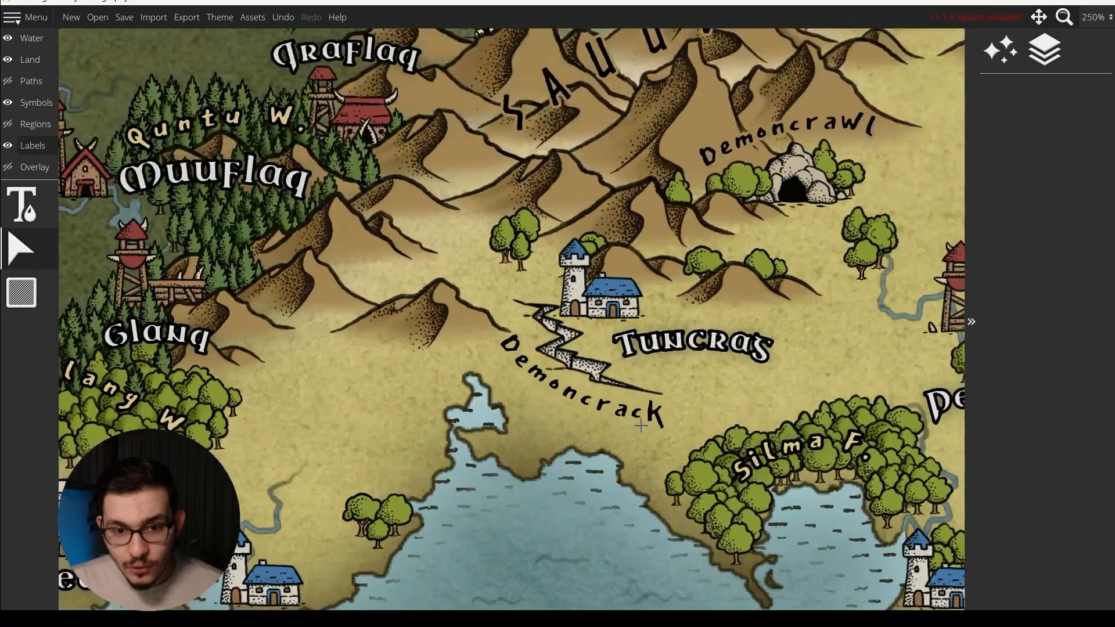
pyautogui.click(570, 425)
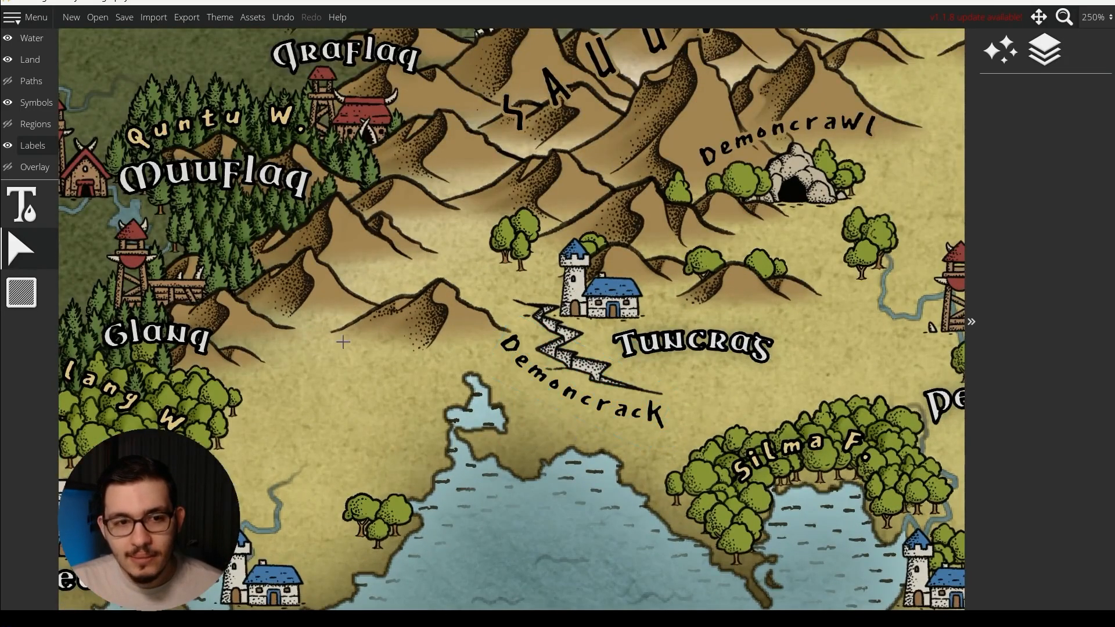
pyautogui.scroll(1, 288, 162)
pyautogui.scroll(-2, 288, 163)
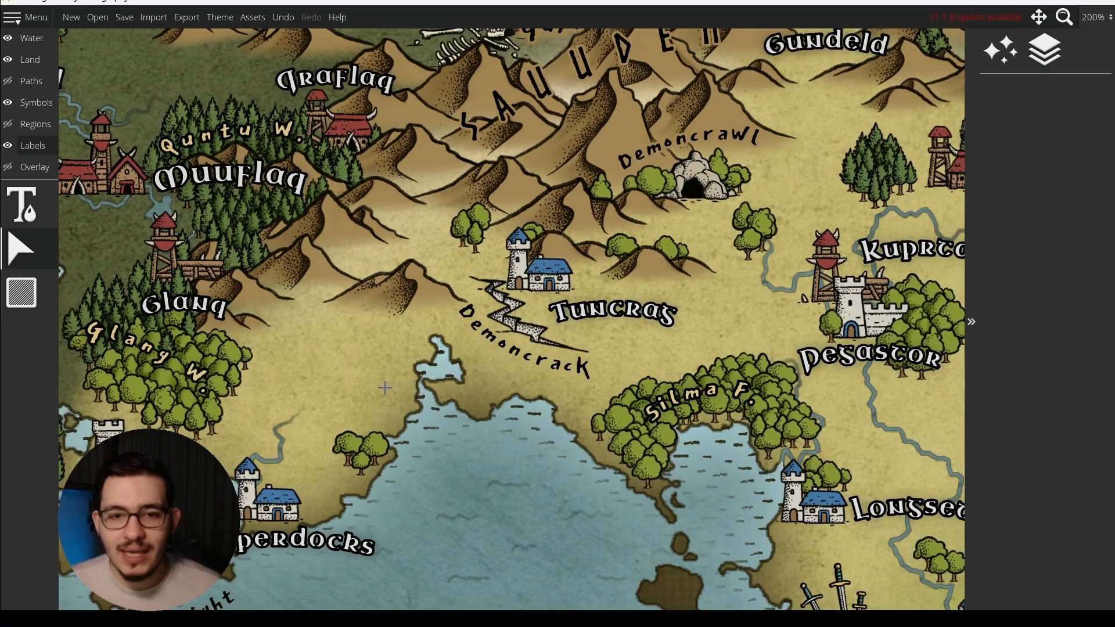
# - Examine the Sauuden mountain range label and the landmarks around it, and compare them with the northern lands
pyautogui.scroll(-3, 384, 388)
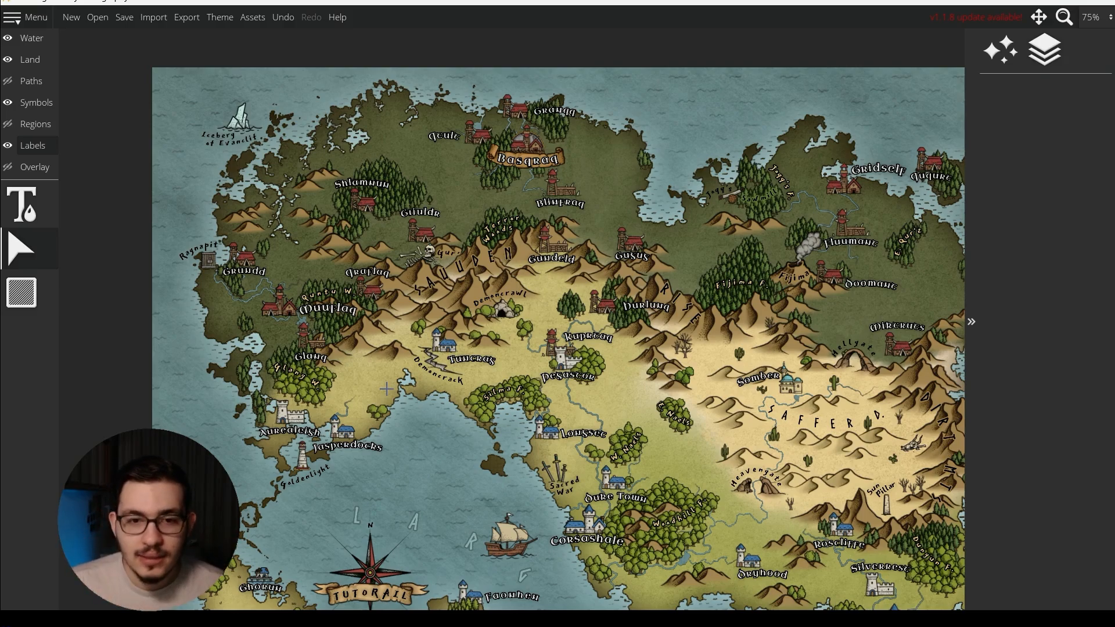
pyautogui.scroll(4, 423, 256)
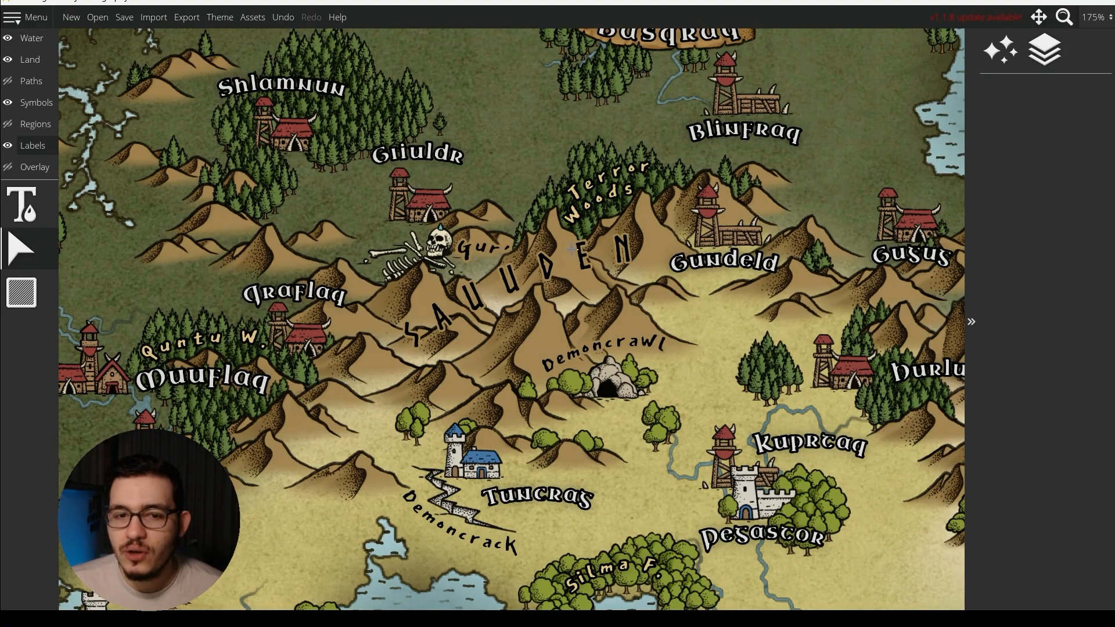
pyautogui.scroll(-3, 595, 244)
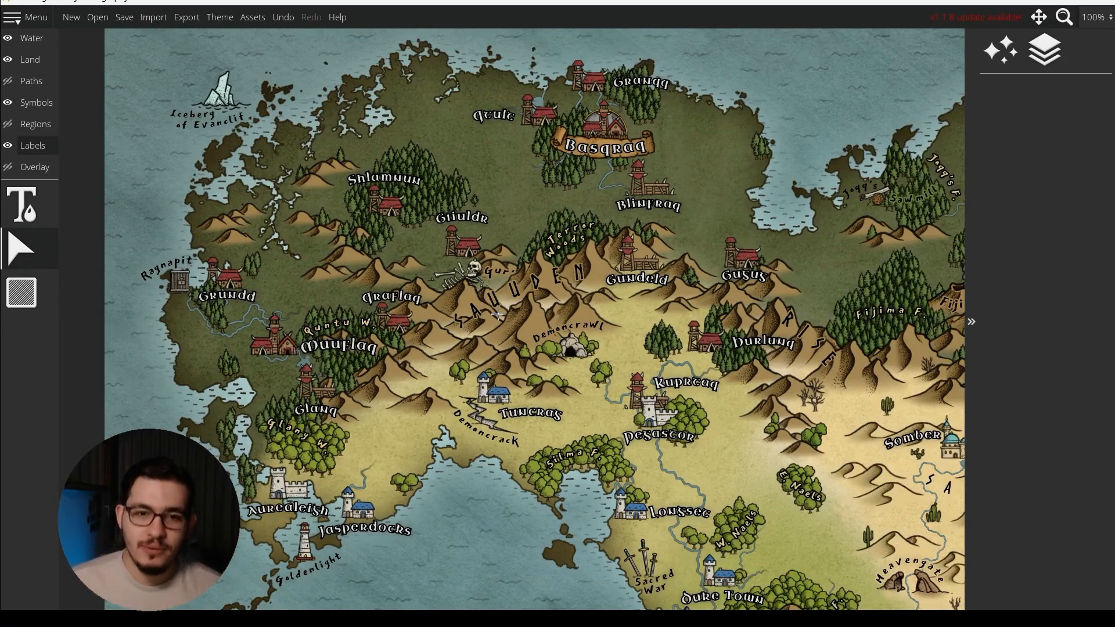
pyautogui.scroll(2, 498, 314)
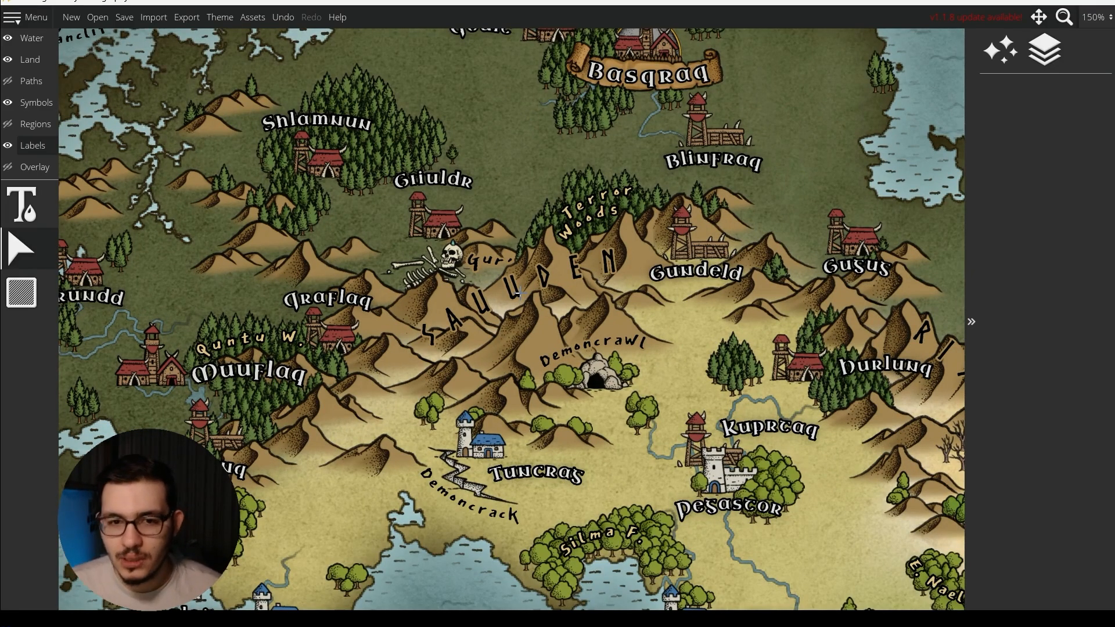
pyautogui.scroll(-3, 518, 293)
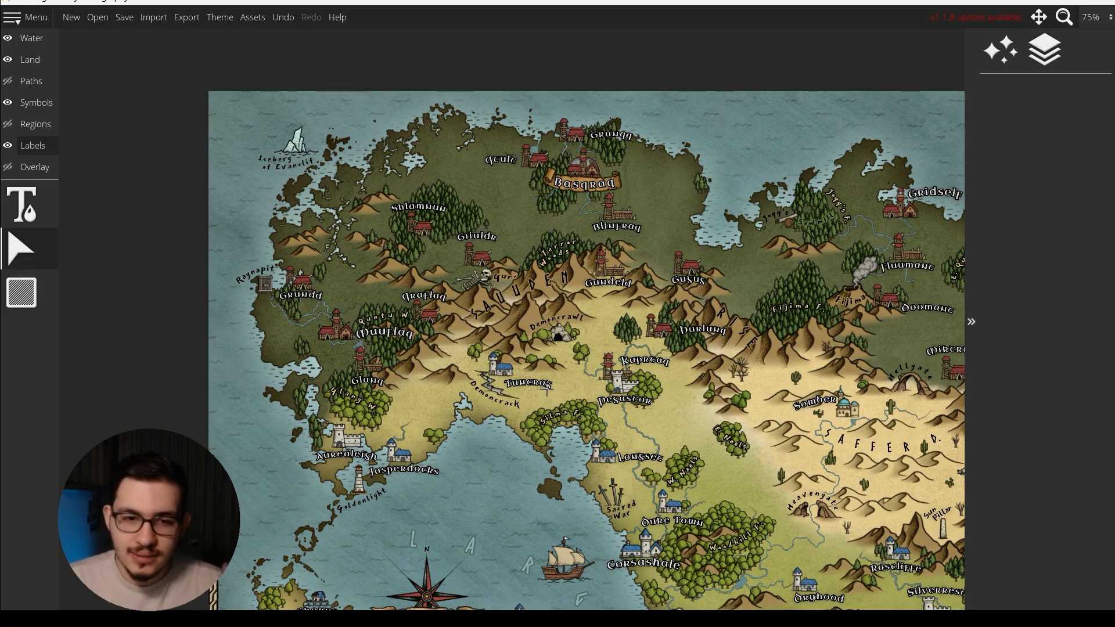
pyautogui.moveTo(546, 389); pyautogui.dragTo(490, 442)
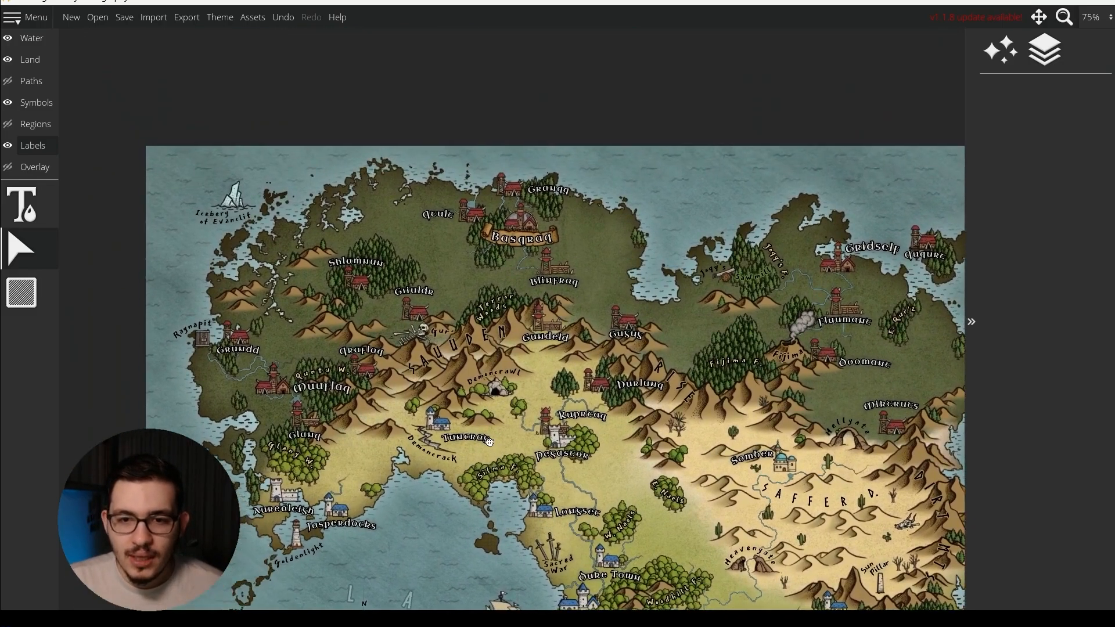
# - Examine the Jogg's Sawmill landmark, the neighbouring Jogg's F. forest and the Fijima area in the northeast
pyautogui.scroll(5, 852, 249)
pyautogui.moveTo(715, 337); pyautogui.dragTo(629, 217)
pyautogui.moveTo(502, 554); pyautogui.dragTo(226, 408)
pyautogui.moveTo(542, 244); pyautogui.dragTo(672, 406)
pyautogui.moveTo(437, 318); pyautogui.dragTo(598, 341)
pyautogui.scroll(2, 598, 340)
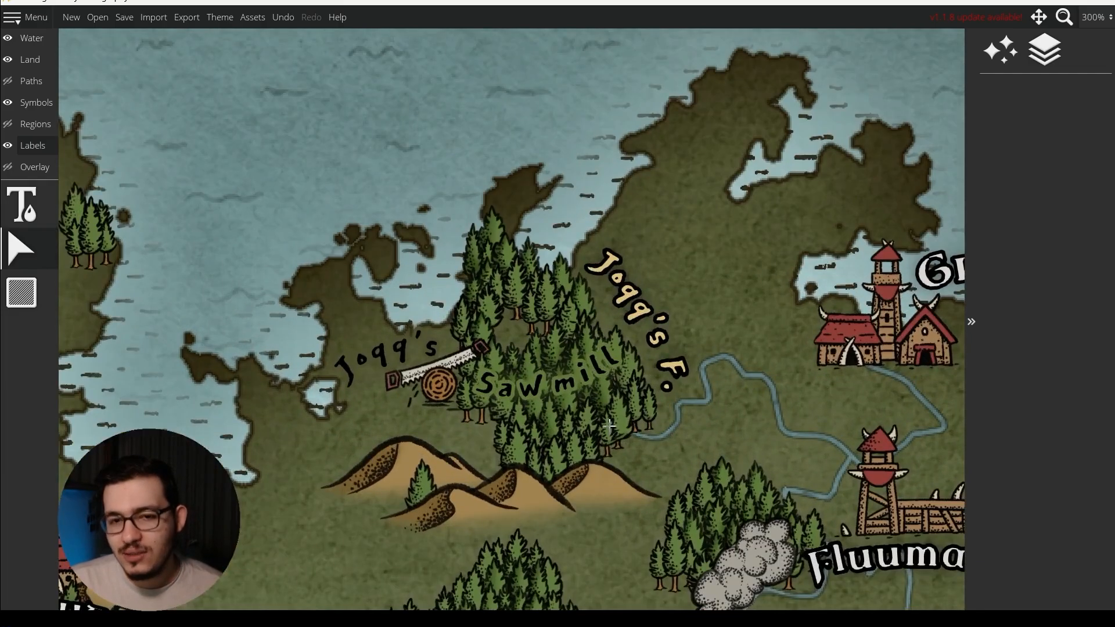
pyautogui.scroll(-2, 611, 427)
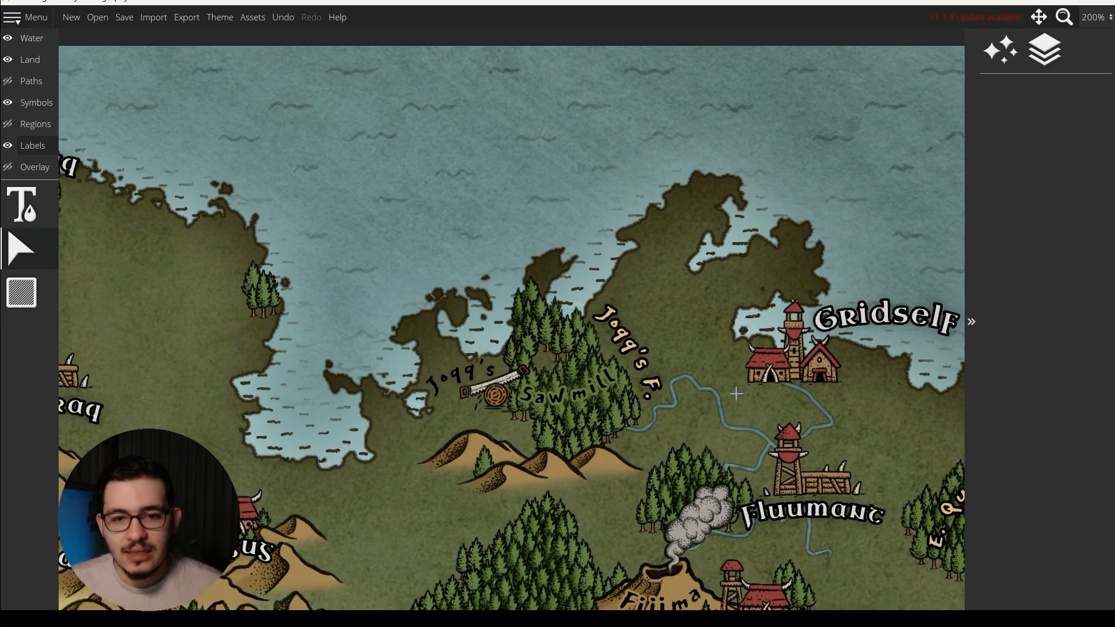
pyautogui.moveTo(675, 409); pyautogui.dragTo(585, 292)
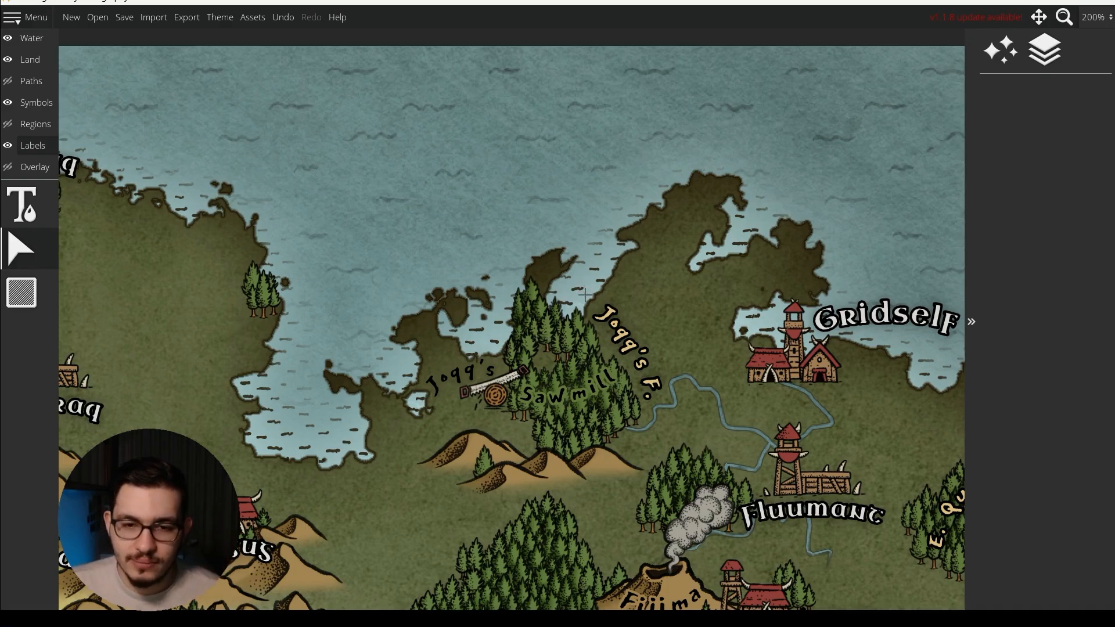
pyautogui.scroll(-2, 622, 285)
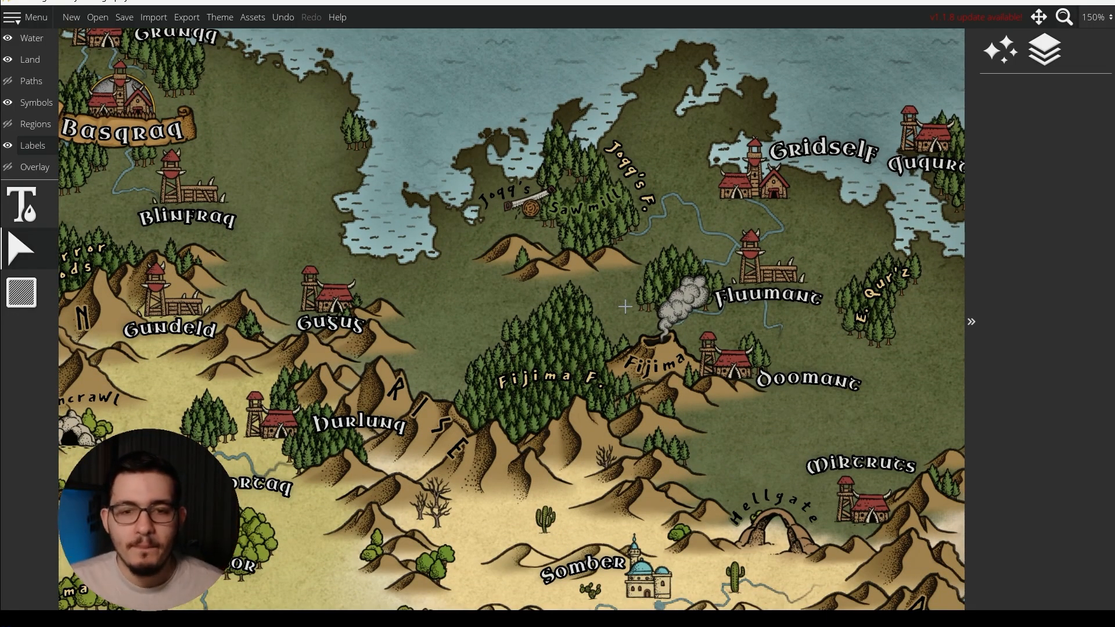
# - Examine the central lands between the northern mountains and the Lar Ocean coast, and compare them with the northern region
pyautogui.scroll(-4, 625, 307)
pyautogui.moveTo(582, 387); pyautogui.dragTo(612, 332)
pyautogui.scroll(3, 604, 407)
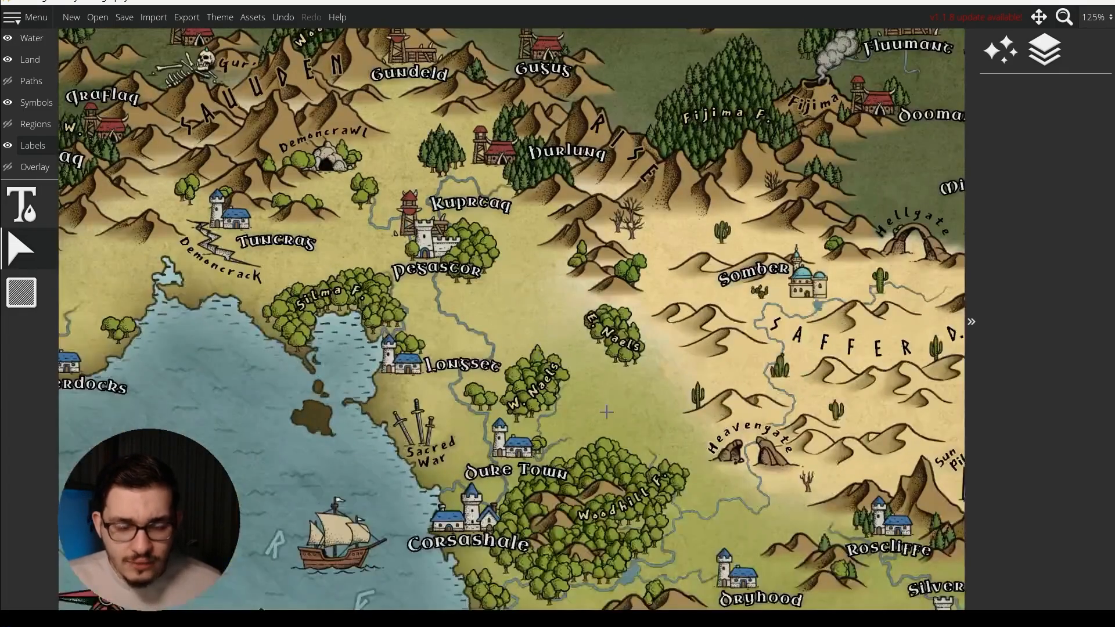
pyautogui.scroll(-2, 604, 407)
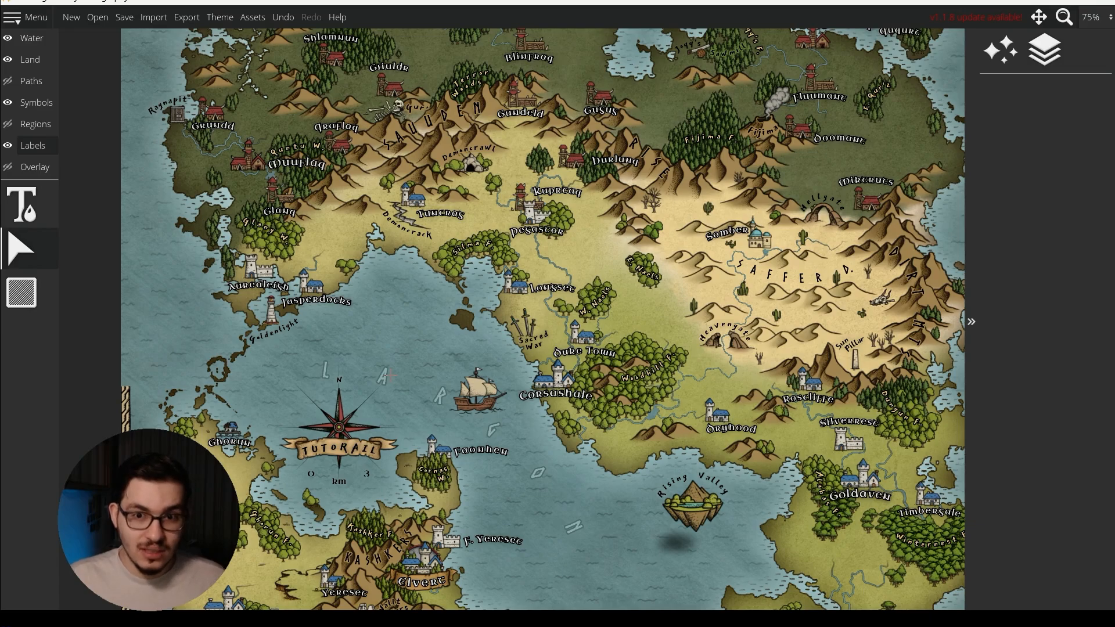
pyautogui.moveTo(578, 241); pyautogui.dragTo(535, 364)
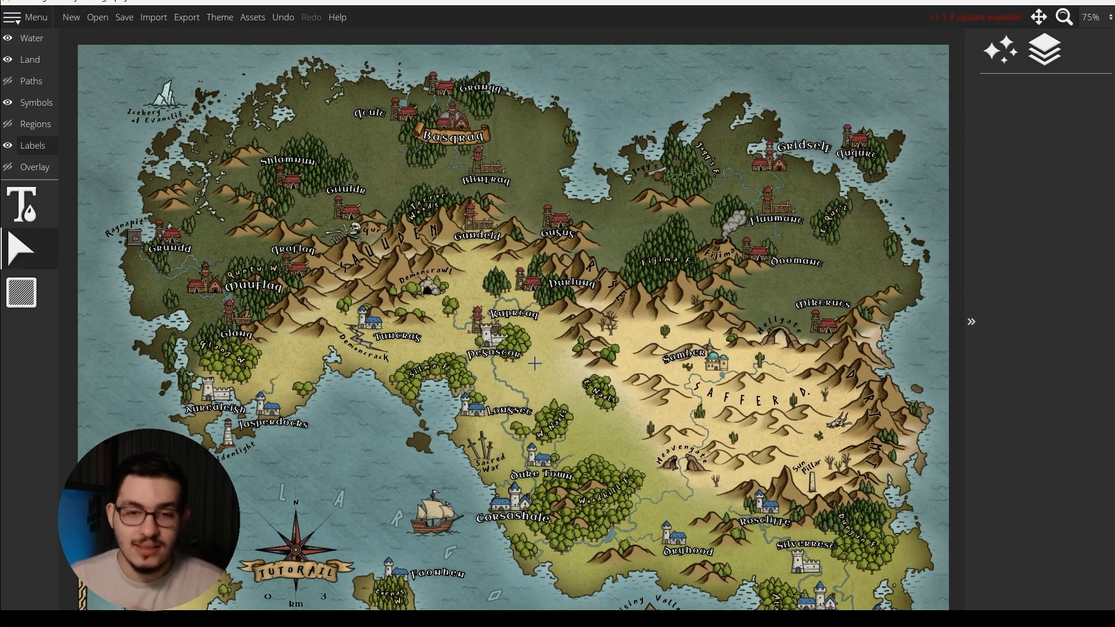
pyautogui.scroll(1, 532, 372)
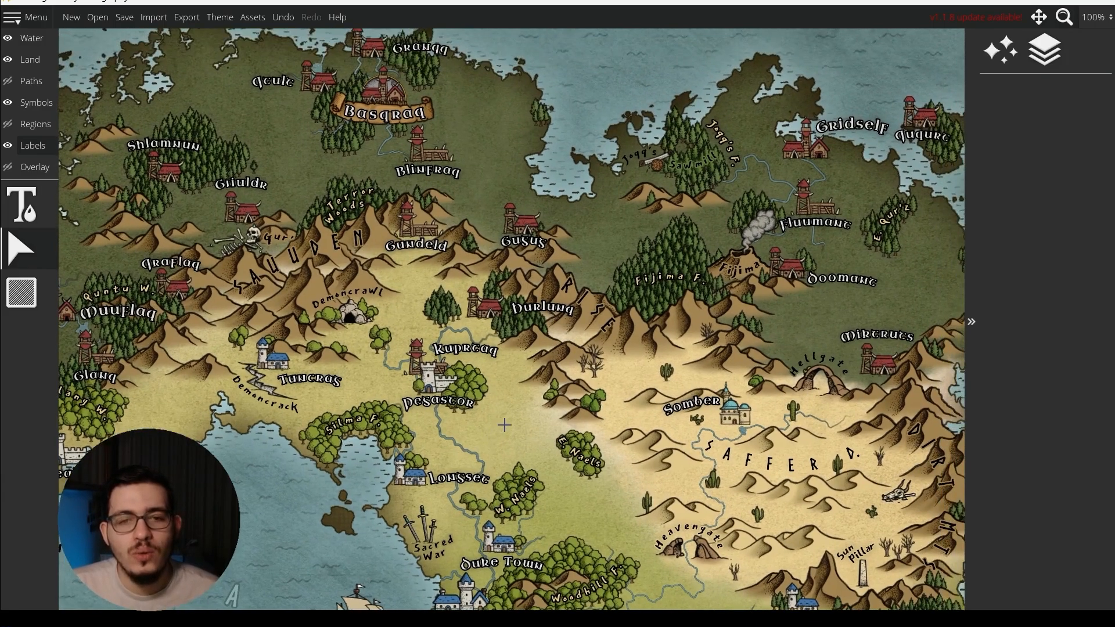
# - Examine the grassland-to-desert transition around E. Naels, Somber and the Saffer desert, and compare it with the Sauuden mountains
pyautogui.scroll(3, 598, 377)
pyautogui.moveTo(597, 378); pyautogui.dragTo(351, 87)
pyautogui.scroll(-4, 351, 86)
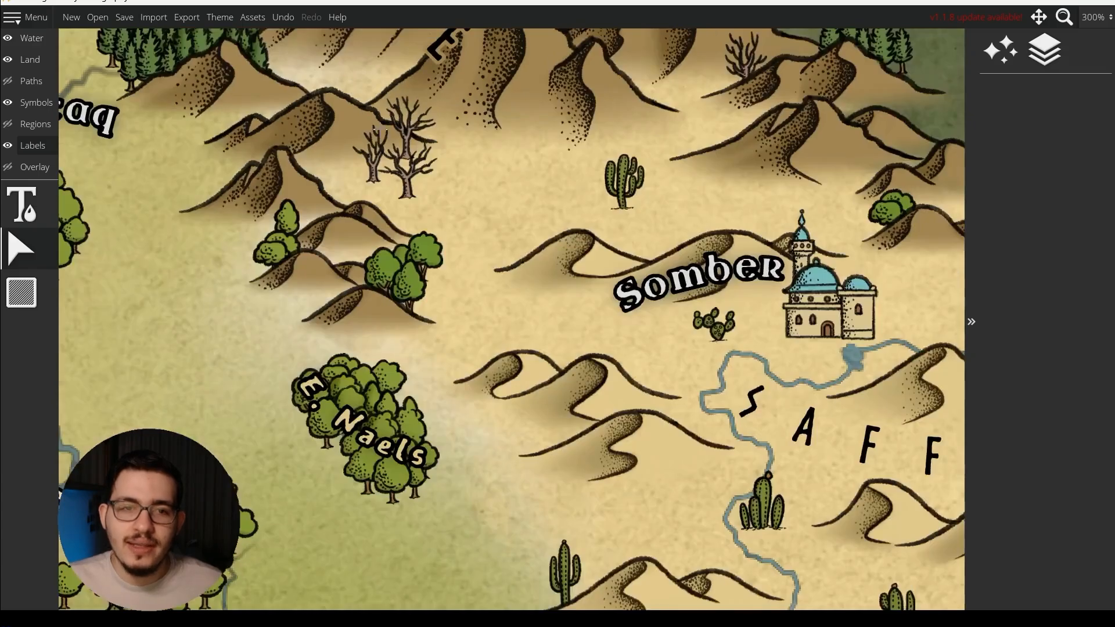
pyautogui.moveTo(478, 204); pyautogui.dragTo(558, 287)
pyautogui.scroll(-2, 560, 267)
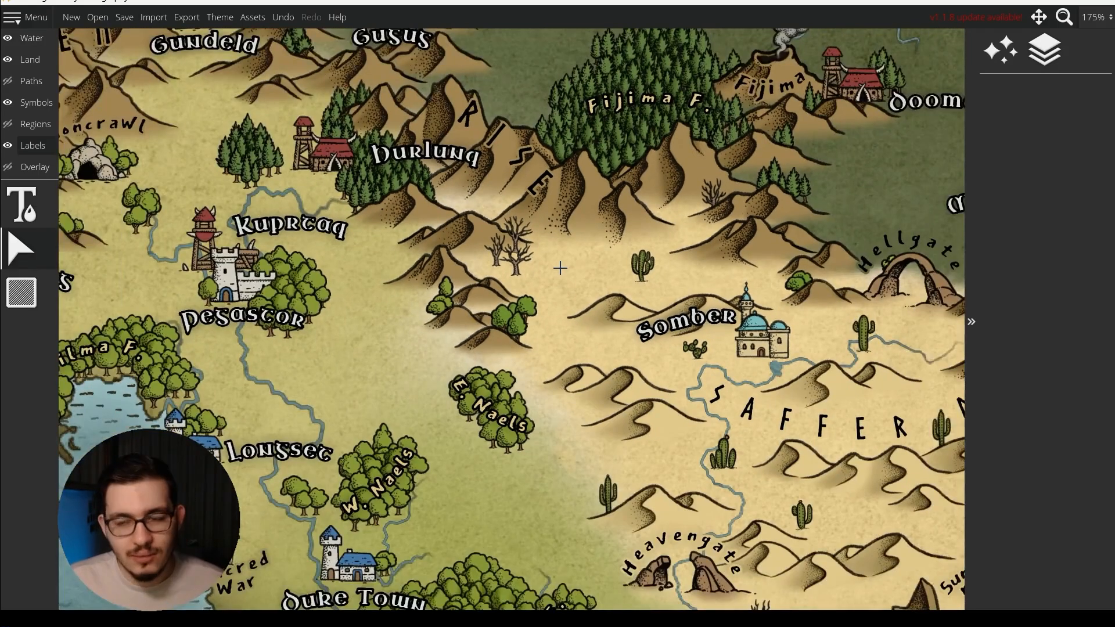
pyautogui.scroll(-2, 560, 268)
pyautogui.moveTo(604, 333); pyautogui.dragTo(530, 470)
pyautogui.moveTo(850, 329); pyautogui.dragTo(747, 399)
pyautogui.moveTo(351, 306); pyautogui.dragTo(722, 230)
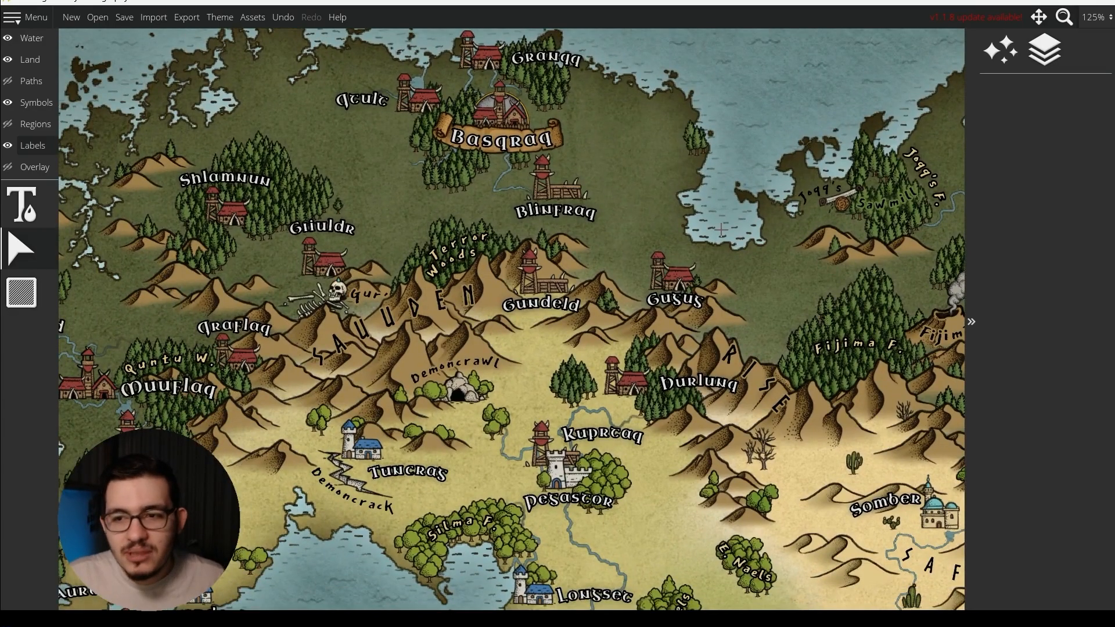
# - Examine the southern part of the continent and the settlements around Duke Town, Corsashale and the Woodhill forest
pyautogui.scroll(-2, 721, 230)
pyautogui.moveTo(703, 385); pyautogui.dragTo(422, 173)
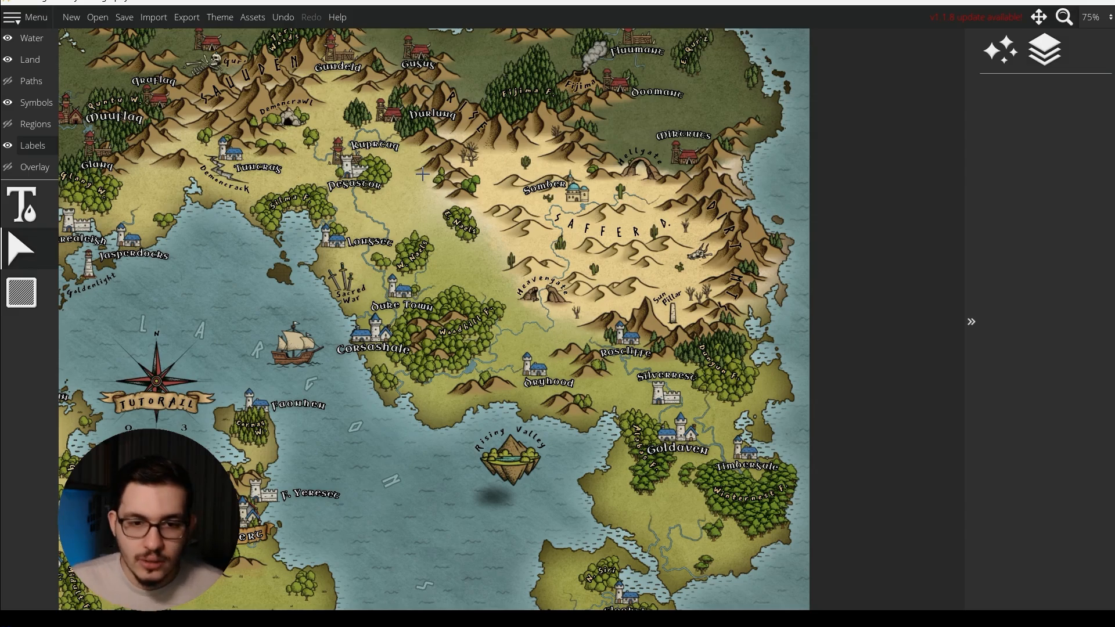
pyautogui.moveTo(524, 328); pyautogui.dragTo(555, 369)
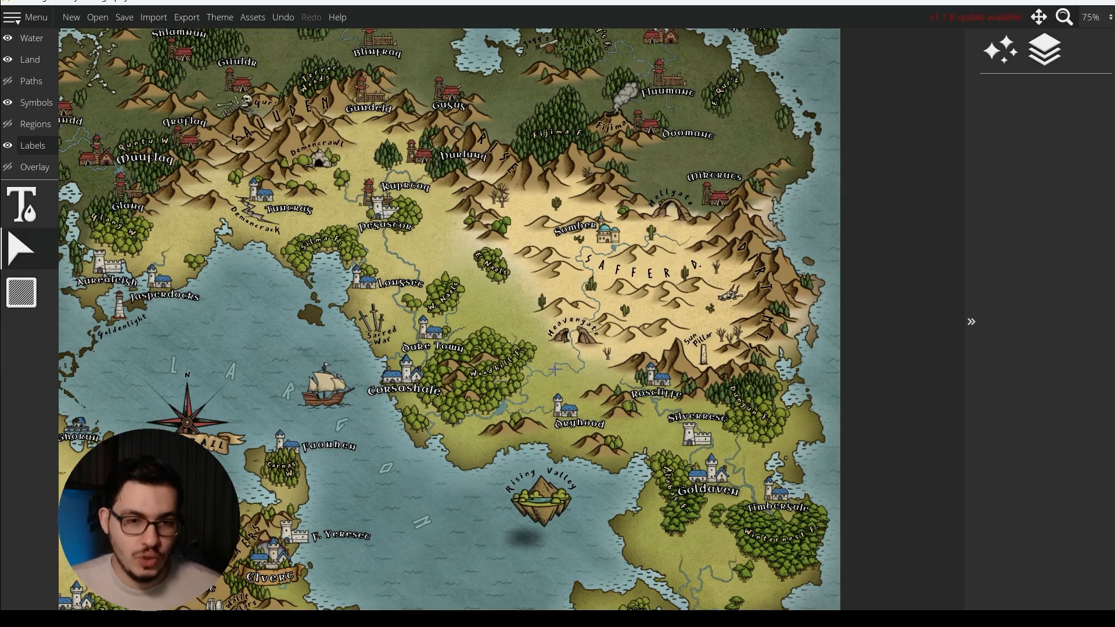
pyautogui.scroll(-1, 554, 370)
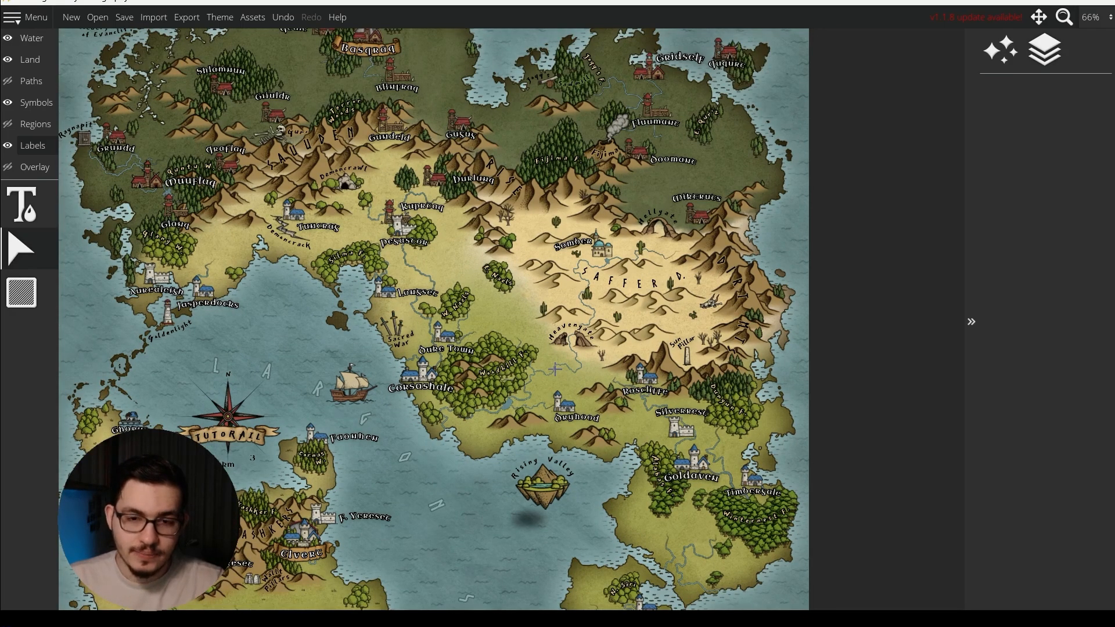
pyautogui.scroll(5, 555, 369)
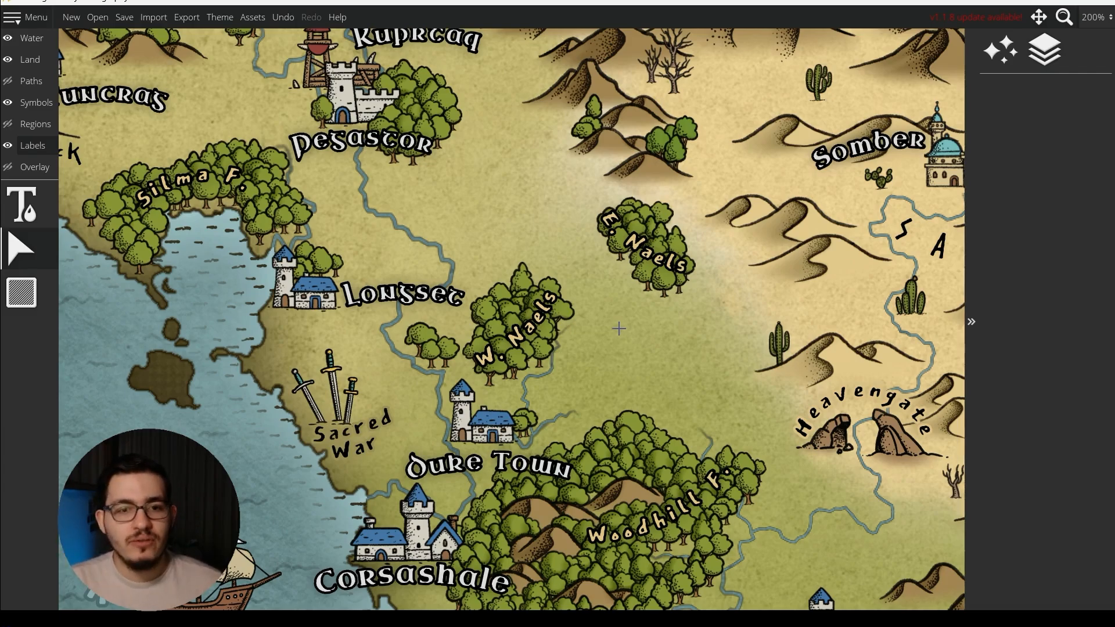
pyautogui.scroll(-3, 619, 328)
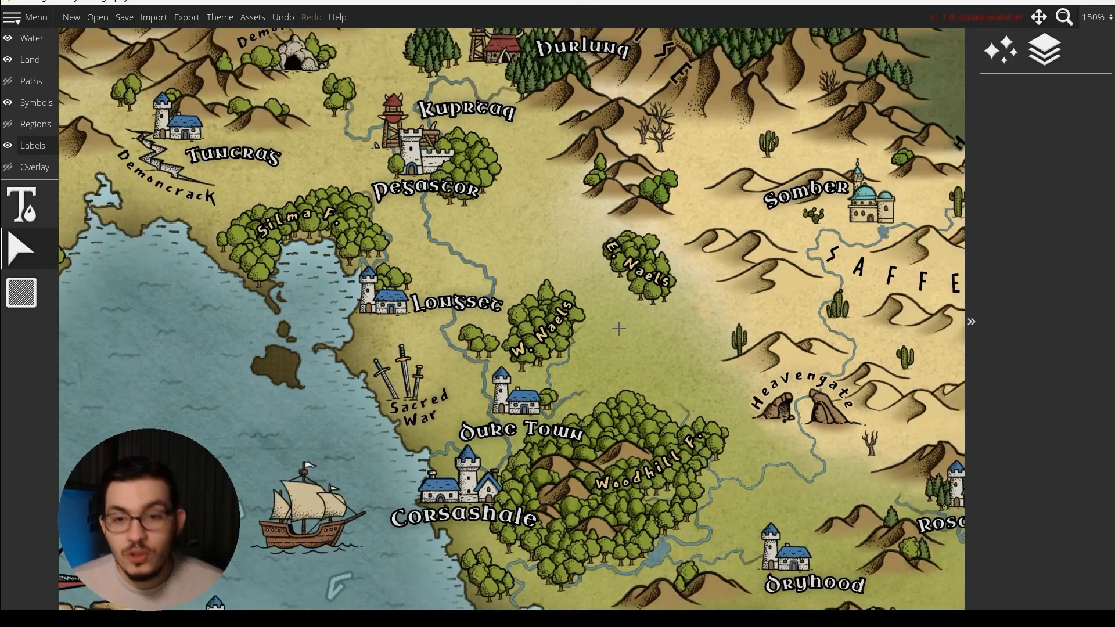
pyautogui.moveTo(627, 340); pyautogui.dragTo(640, 403)
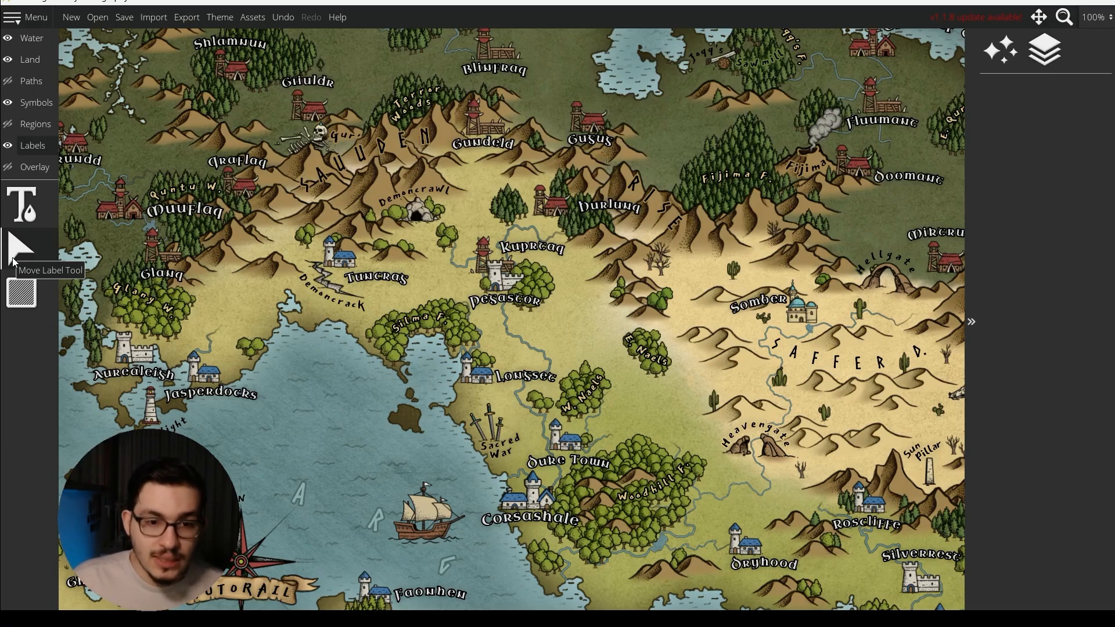
# - Switch to the Symbols layer and compare the settlement symbols of the northern and central lands
pyautogui.click(36, 103)
pyautogui.click(46, 386)
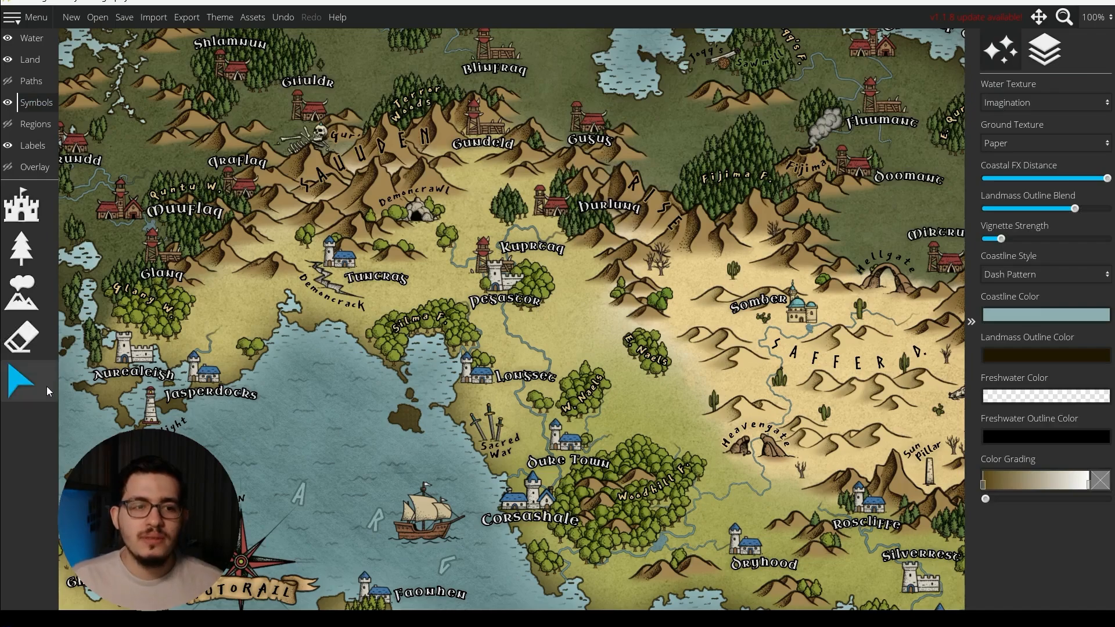
pyautogui.moveTo(331, 421); pyautogui.dragTo(320, 468)
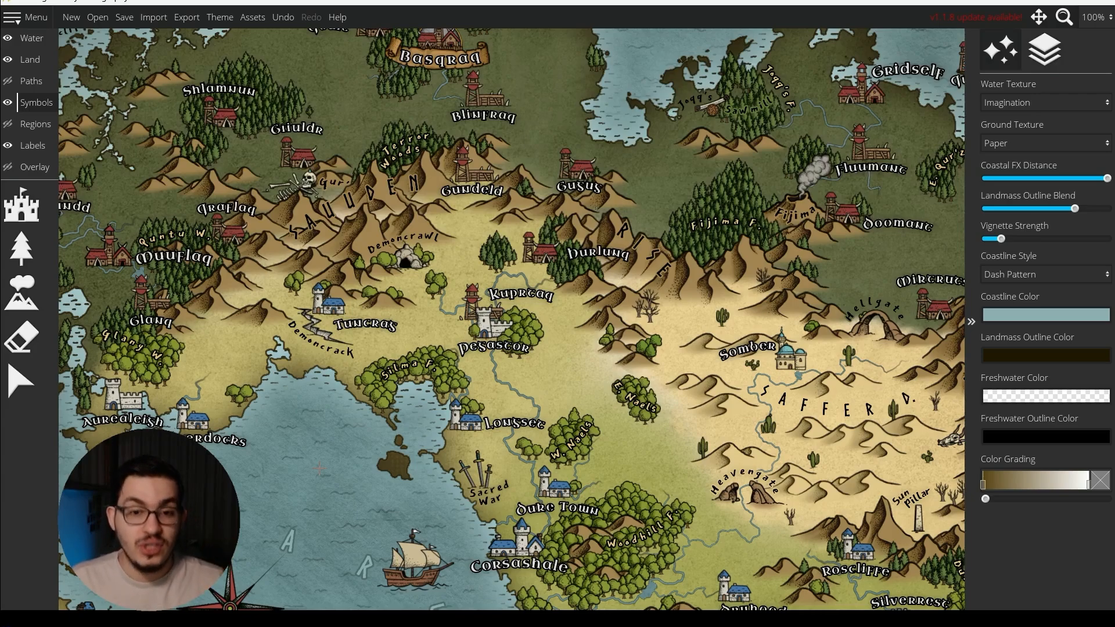
pyautogui.moveTo(318, 469); pyautogui.dragTo(274, 505)
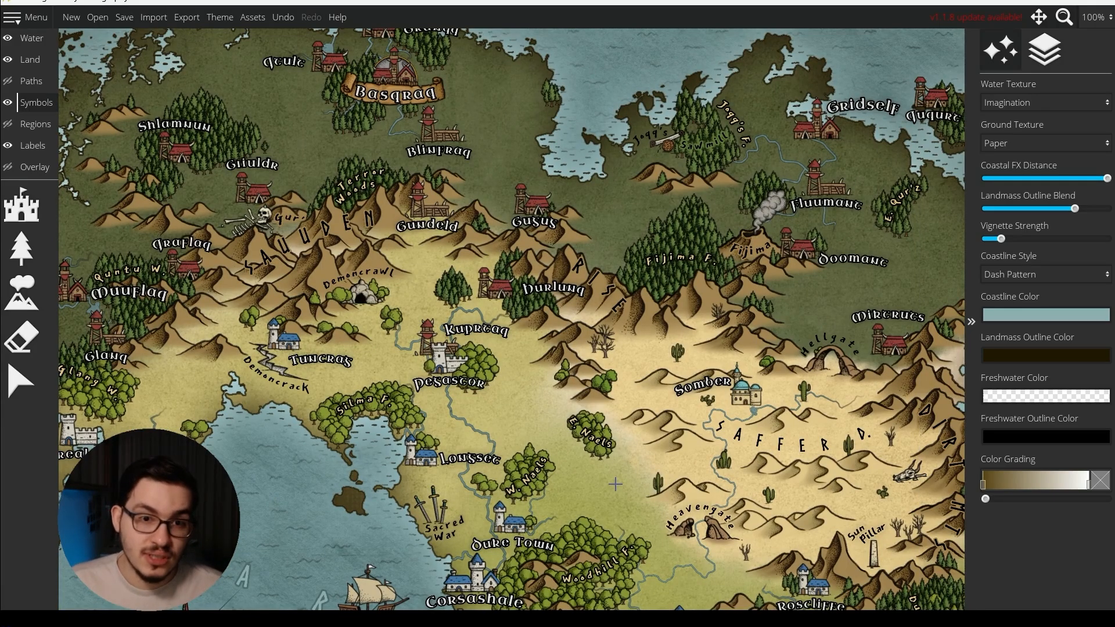
pyautogui.scroll(-1, 607, 482)
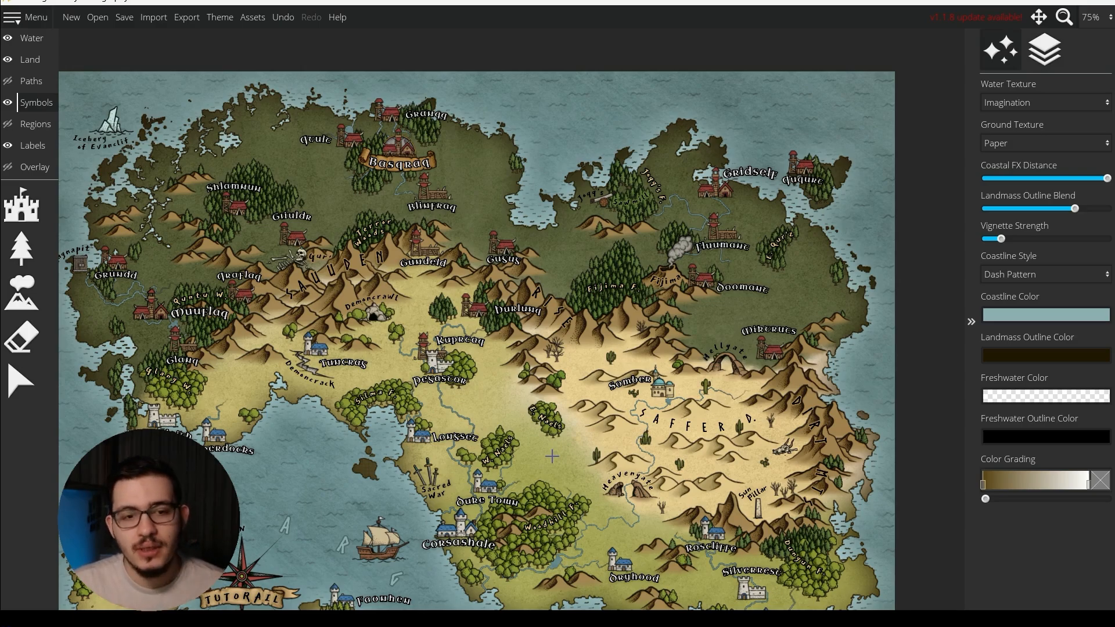
pyautogui.moveTo(552, 457); pyautogui.dragTo(564, 426)
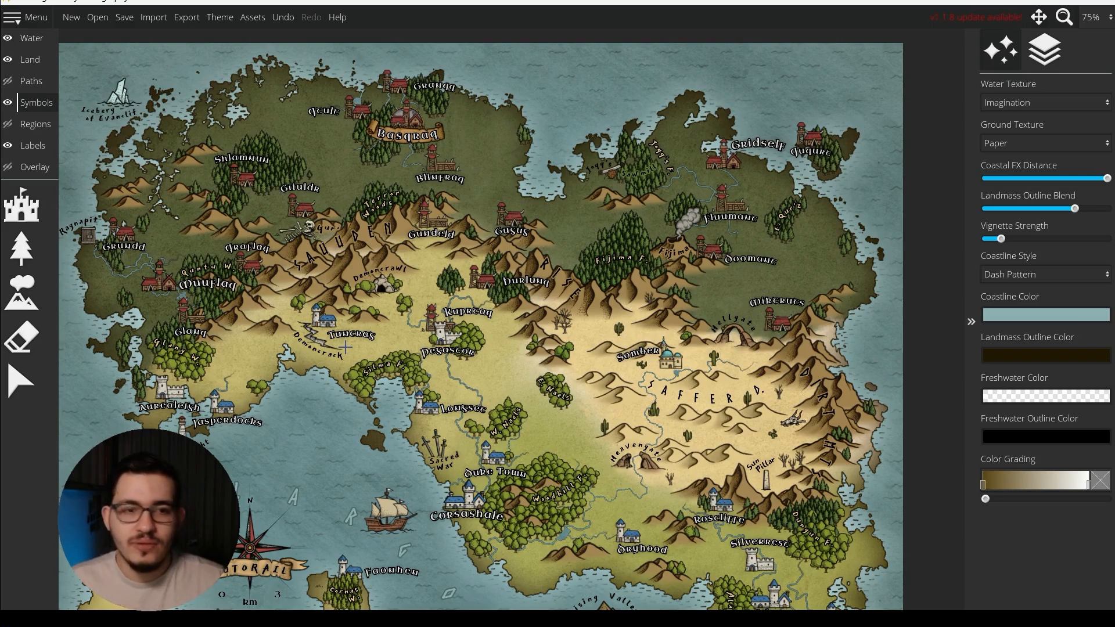
# - Examine the red-roofed settlements around Basqraq and along the northern side of the Sauuden mountains
pyautogui.scroll(2, 236, 114)
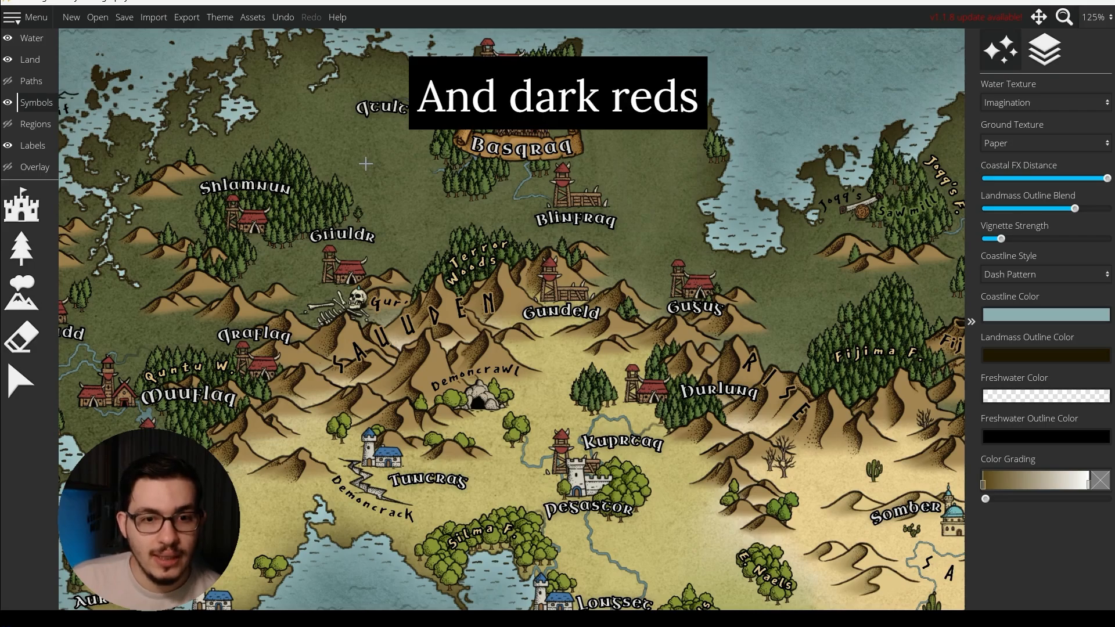
pyautogui.moveTo(371, 190); pyautogui.dragTo(403, 108)
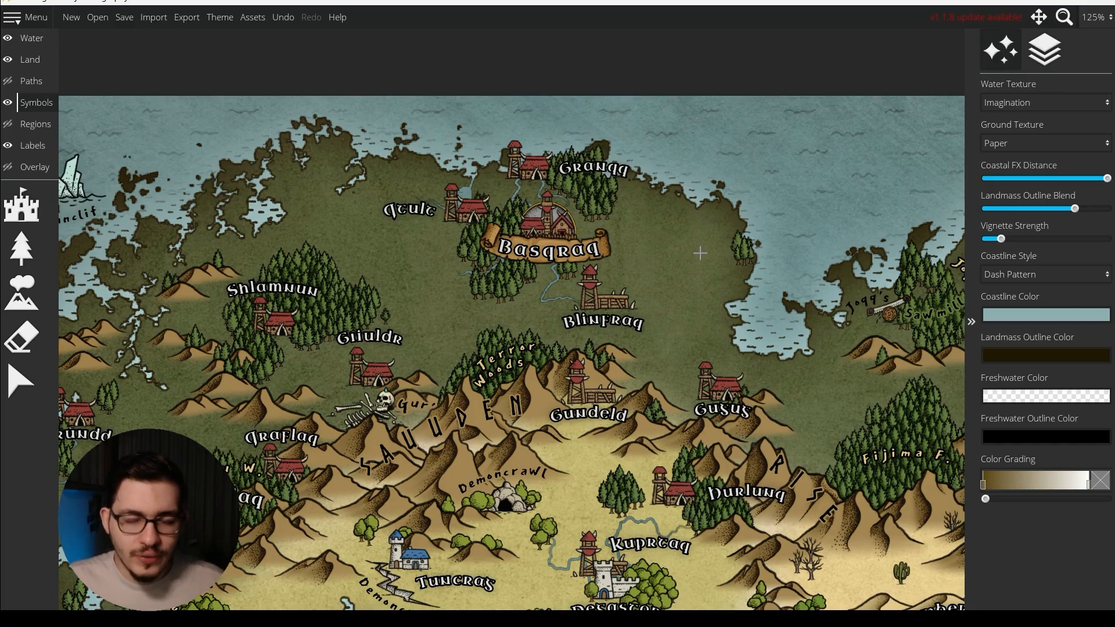
pyautogui.scroll(-1, 700, 253)
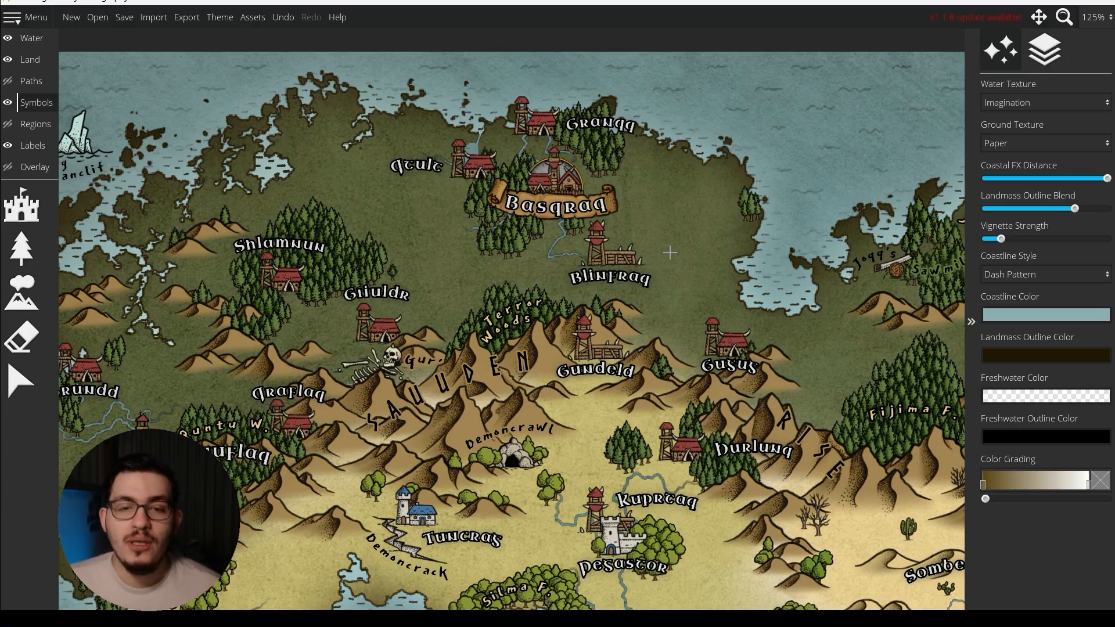
pyautogui.scroll(-1, 672, 227)
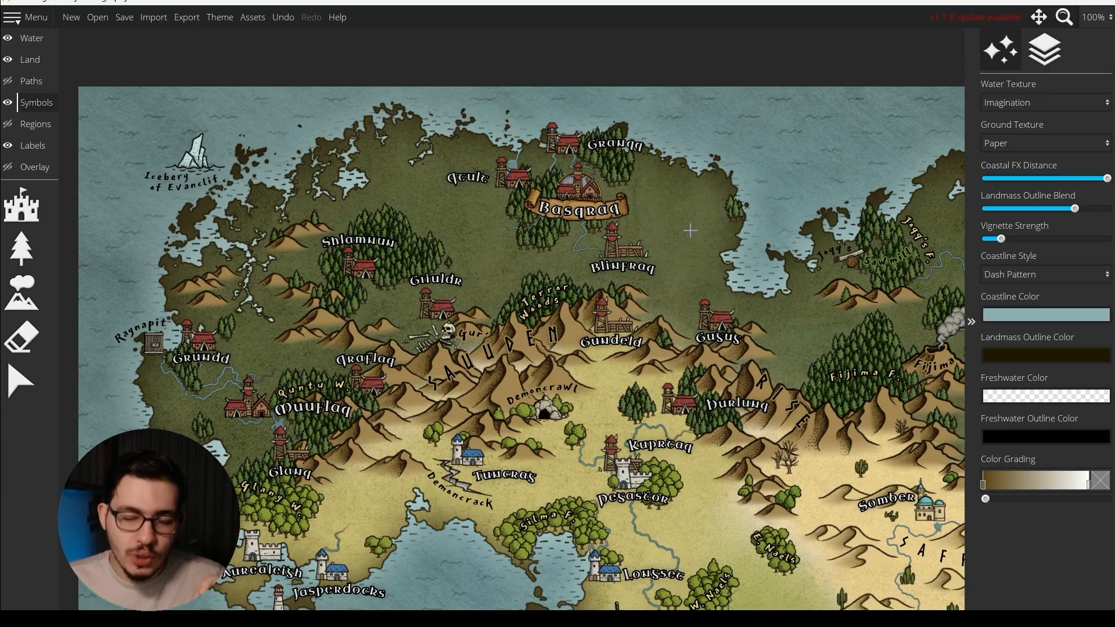
pyautogui.scroll(3, 690, 231)
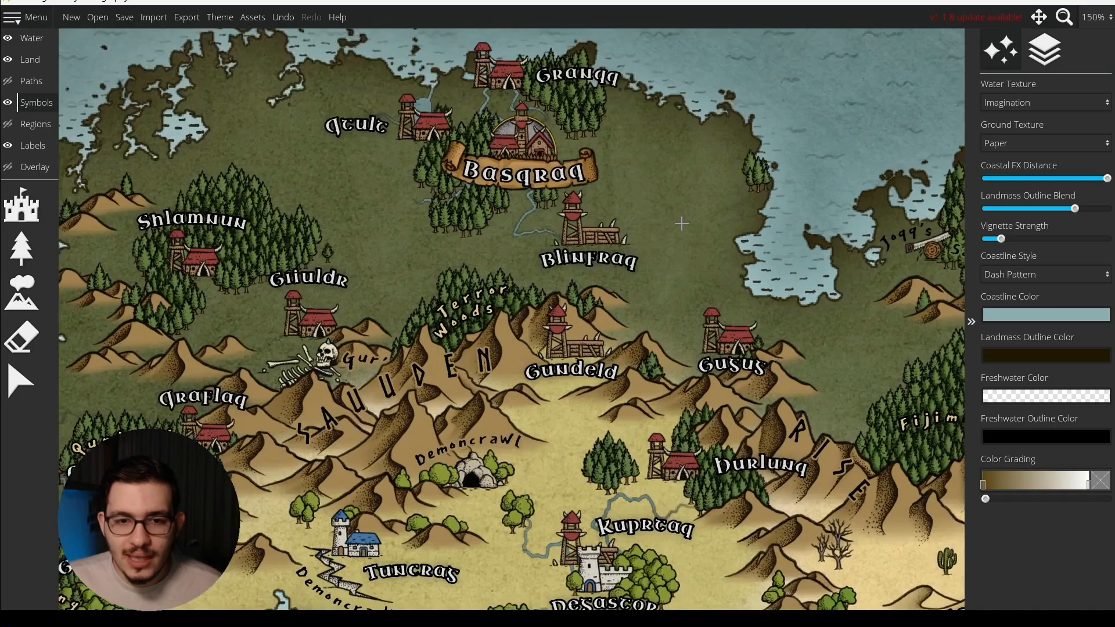
# - Place a copy of the scroll banner beneath the Muuflaq town symbol on layer +1
pyautogui.click(21, 382)
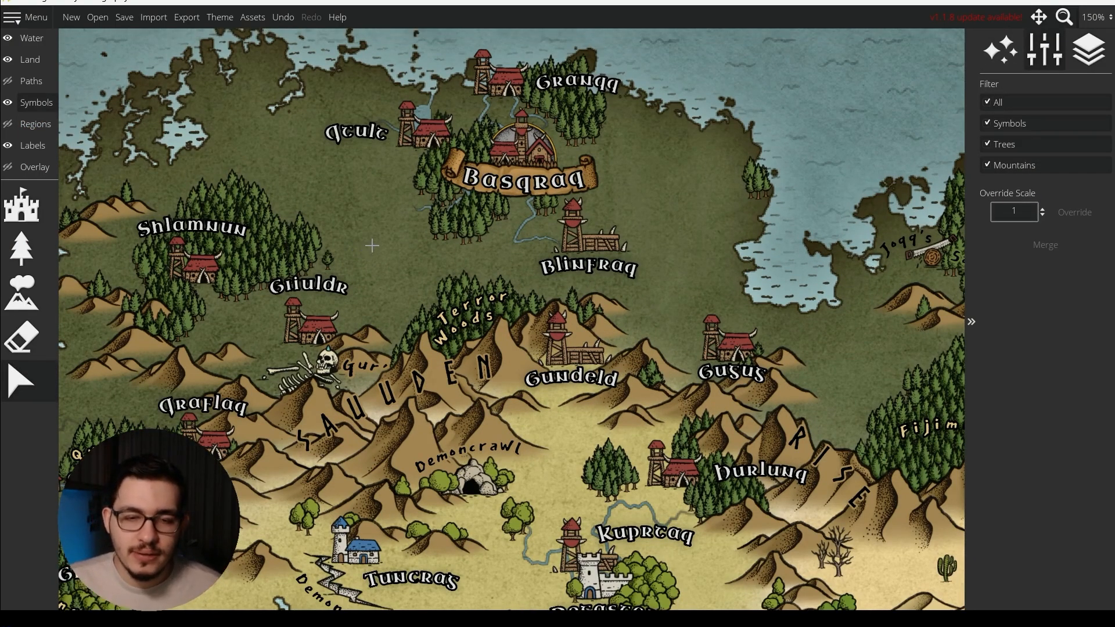
pyautogui.scroll(-1, 373, 244)
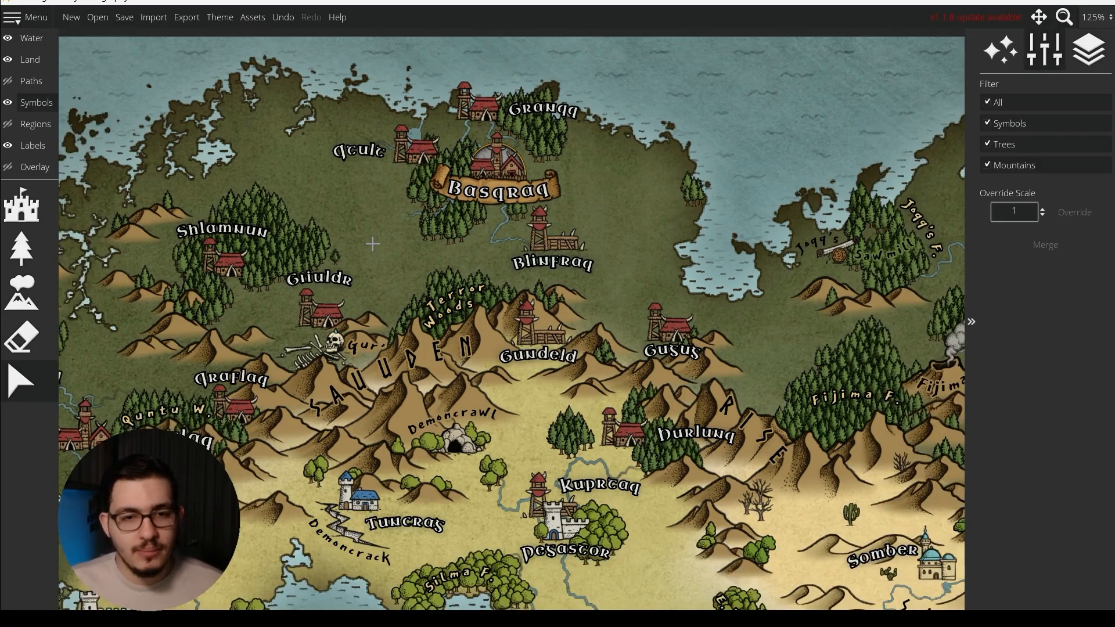
pyautogui.scroll(1, 378, 247)
pyautogui.moveTo(570, 254); pyautogui.dragTo(508, 355)
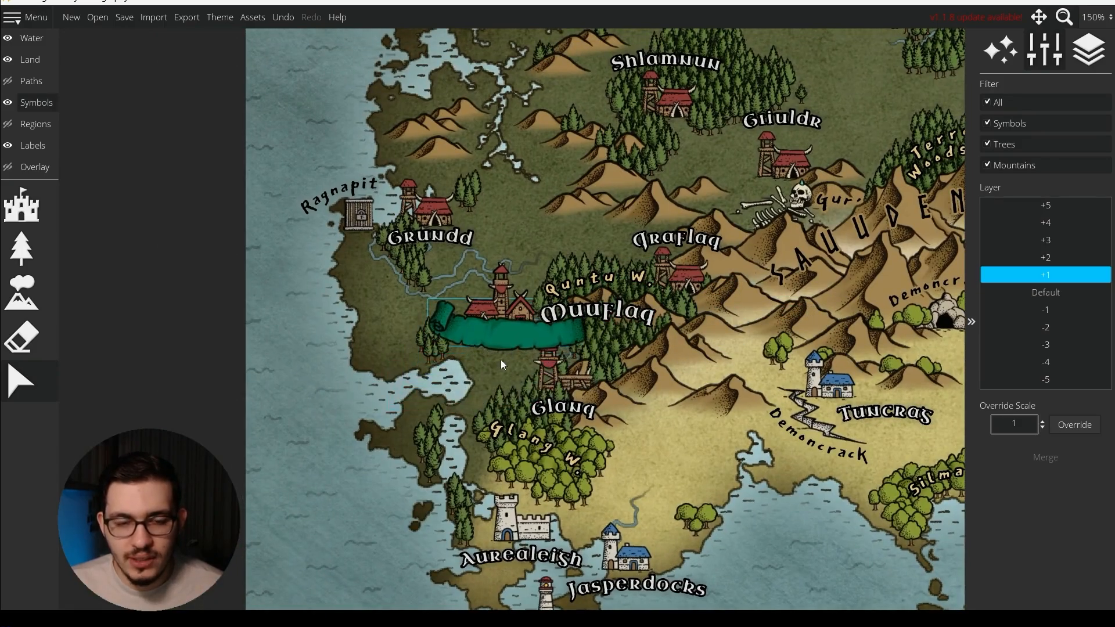
pyautogui.click(490, 376)
pyautogui.scroll(3, 506, 367)
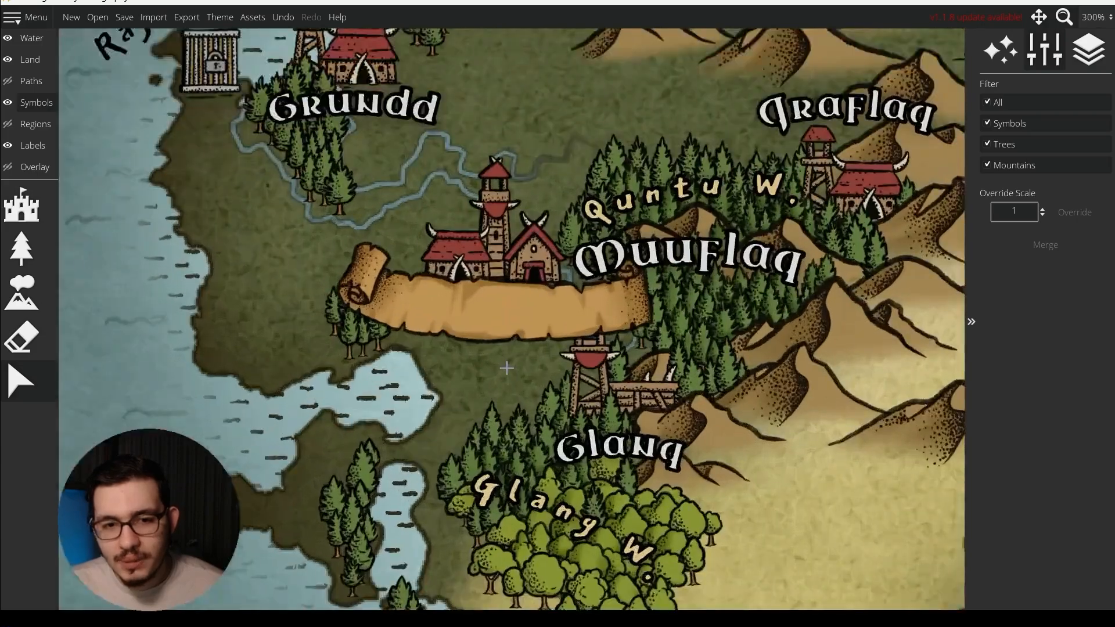
# - Adjust the scroll banner's position beneath the Muuflaq town symbol and check how it looks there
pyautogui.moveTo(522, 332); pyautogui.dragTo(555, 301)
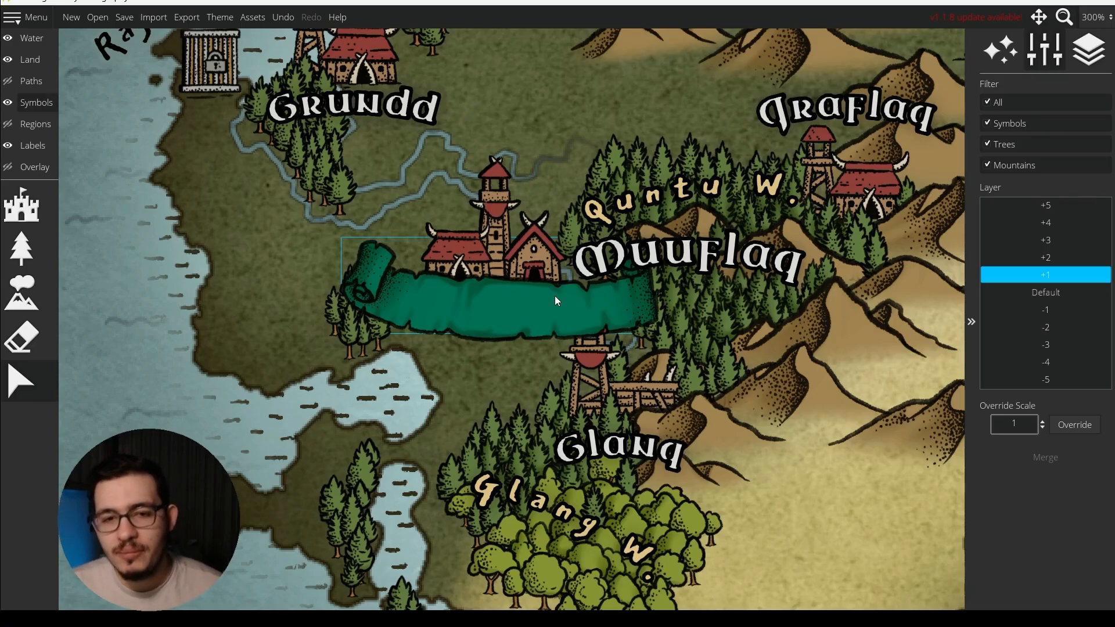
pyautogui.moveTo(555, 295); pyautogui.dragTo(530, 311)
pyautogui.click(479, 367)
pyautogui.scroll(-1, 486, 355)
pyautogui.scroll(-1, 487, 355)
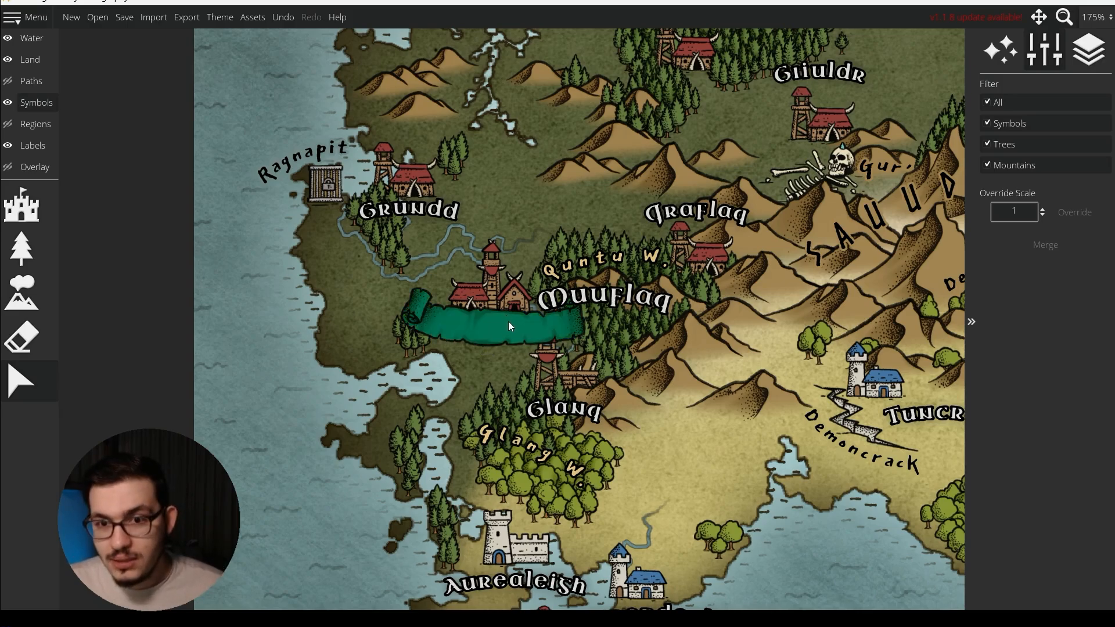
pyautogui.scroll(-1, 497, 334)
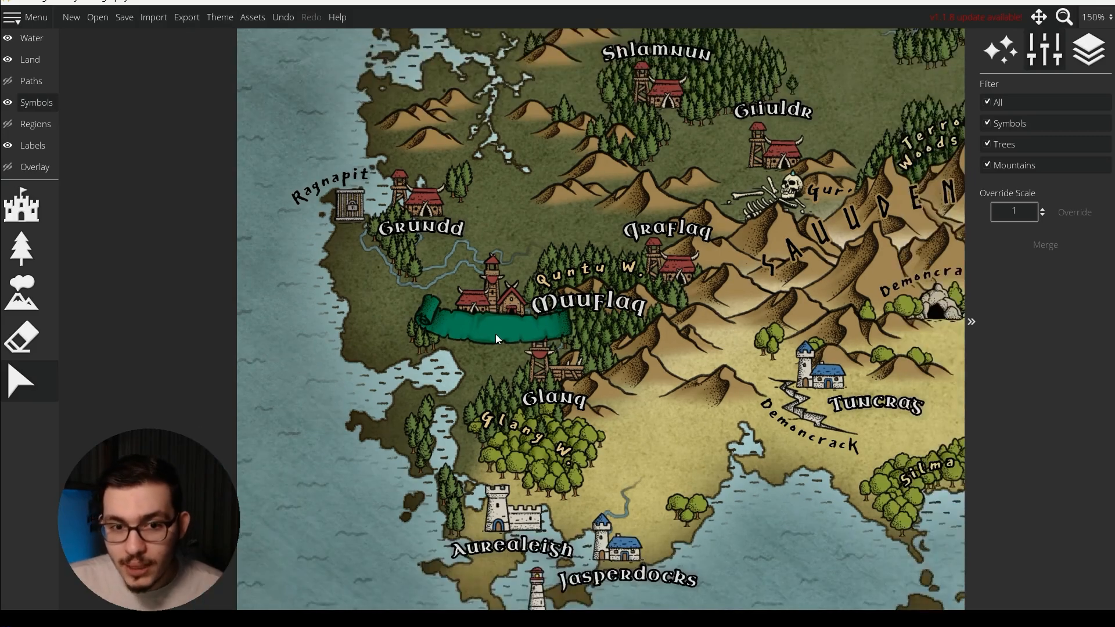
pyautogui.click(492, 335)
pyautogui.scroll(-1, 493, 333)
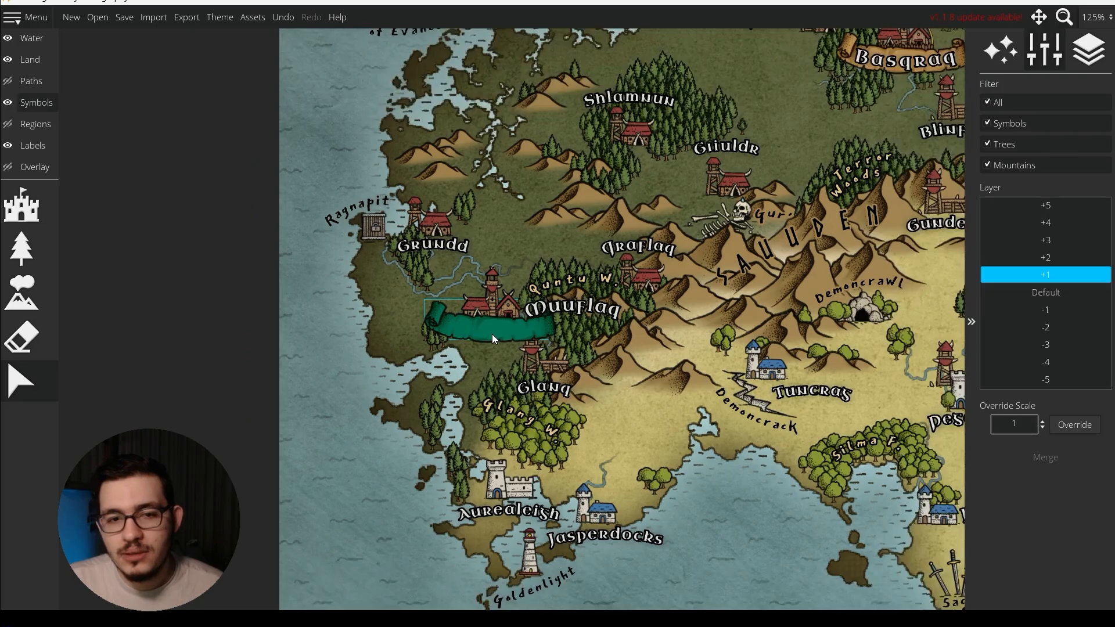
pyautogui.click(490, 346)
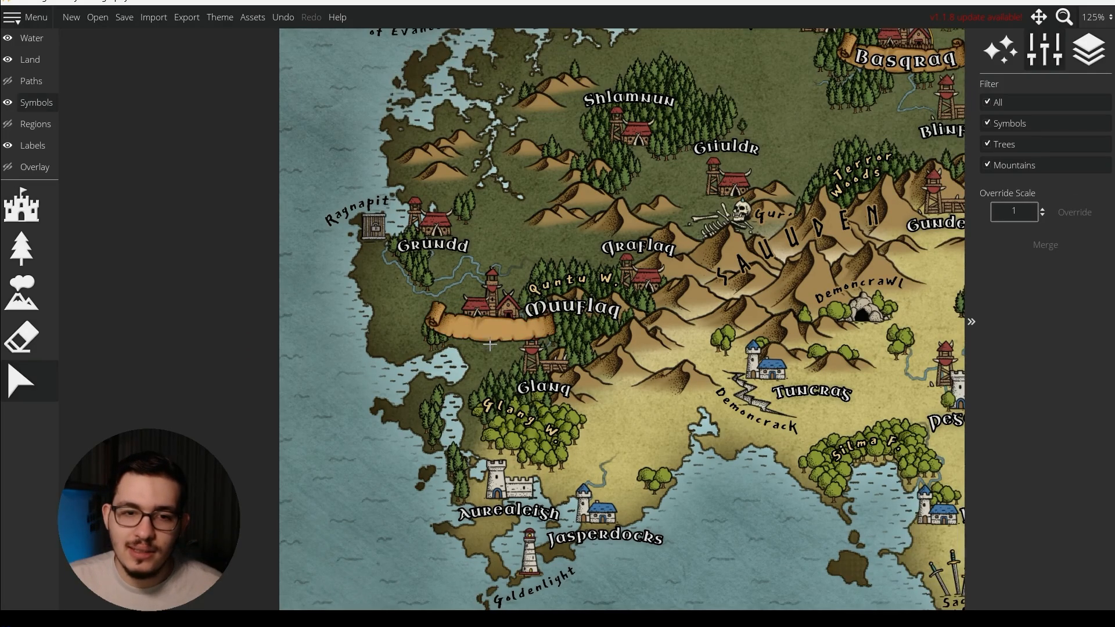
# - Move the empty scroll banner away from Muuflaq and delete it from the map
pyautogui.moveTo(492, 329); pyautogui.dragTo(693, 283)
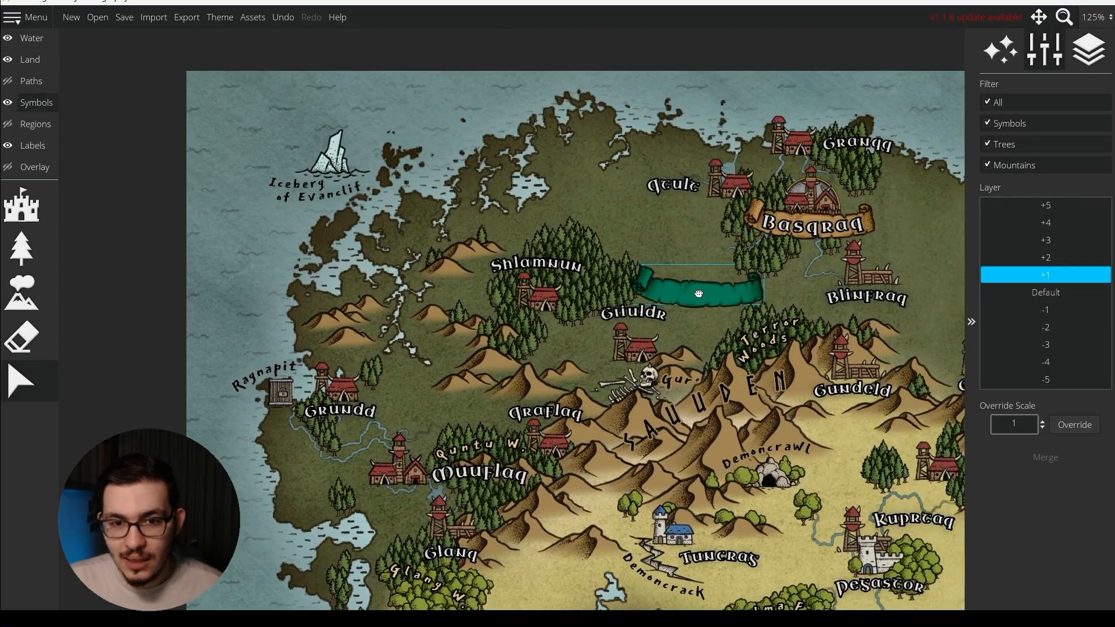
pyautogui.press('Delete')
pyautogui.scroll(-1, 617, 249)
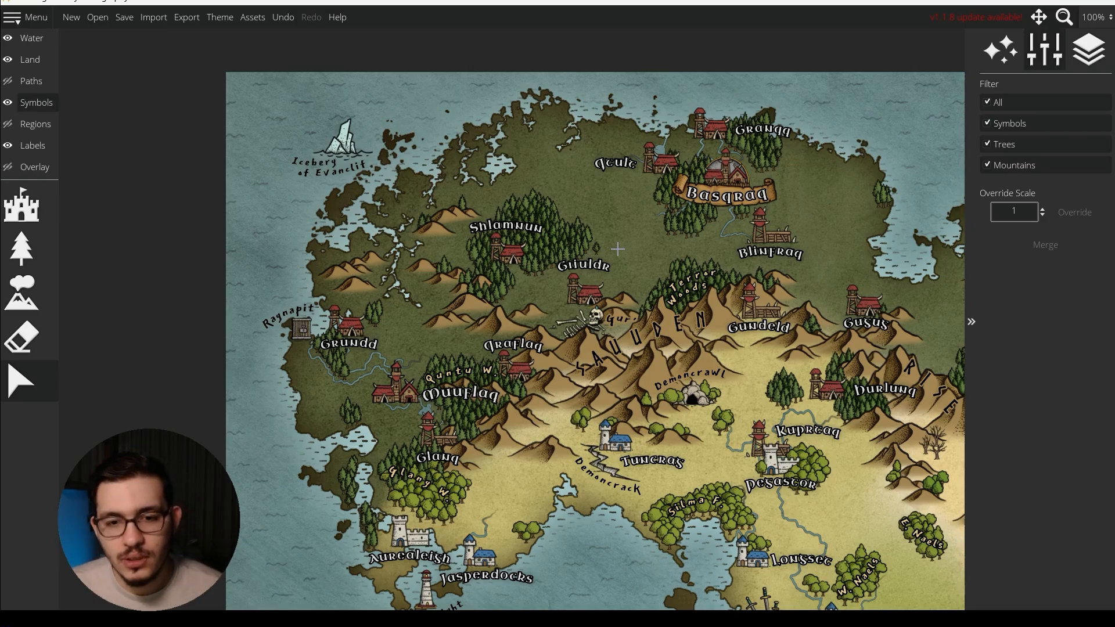
# - Examine the coastal settlements and the Sacred War landmark between Longset and Corsashale
pyautogui.moveTo(617, 249); pyautogui.dragTo(500, 167)
pyautogui.moveTo(544, 349); pyautogui.dragTo(485, 190)
pyautogui.scroll(3, 597, 348)
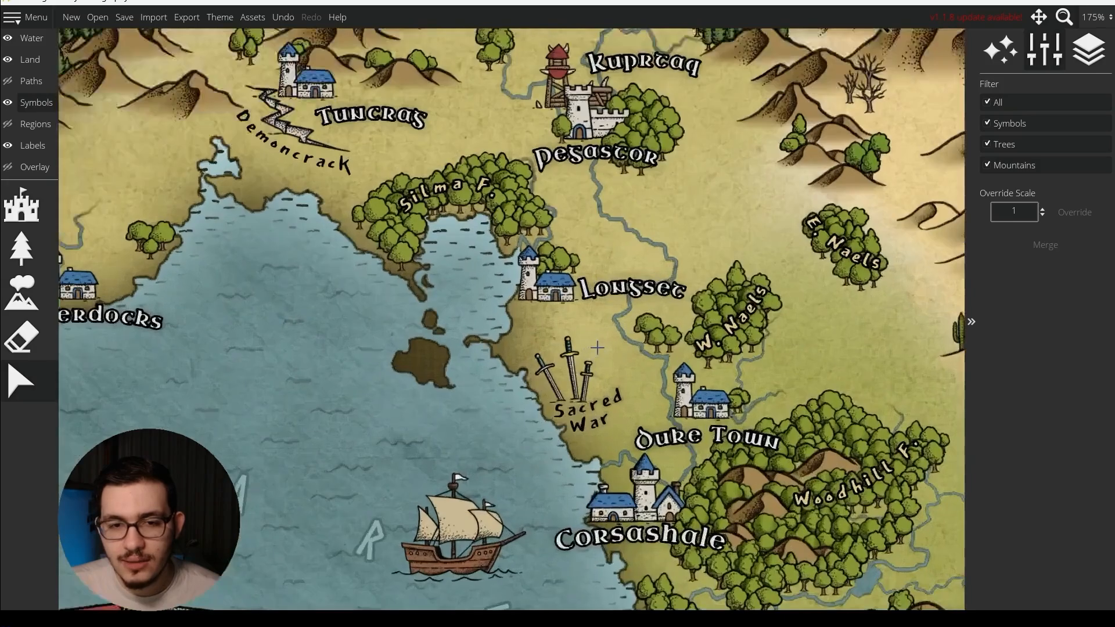
# - Show the paths on the map and select the dotted road between Tuncras and Pegastor to inspect it
pyautogui.scroll(1, 587, 325)
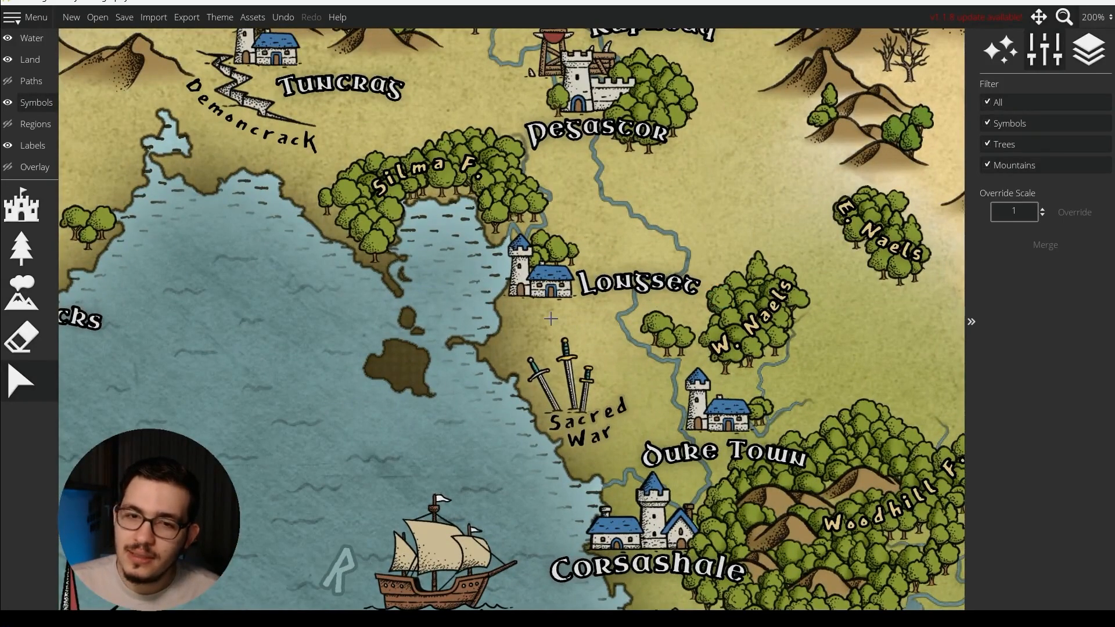
pyautogui.click(7, 83)
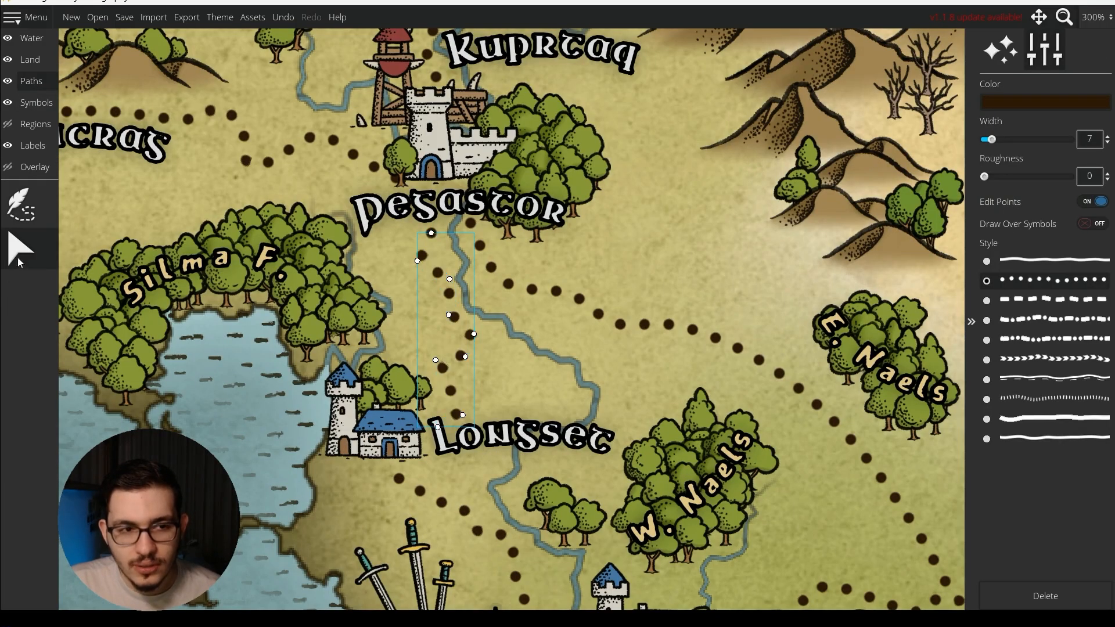
pyautogui.click(42, 266)
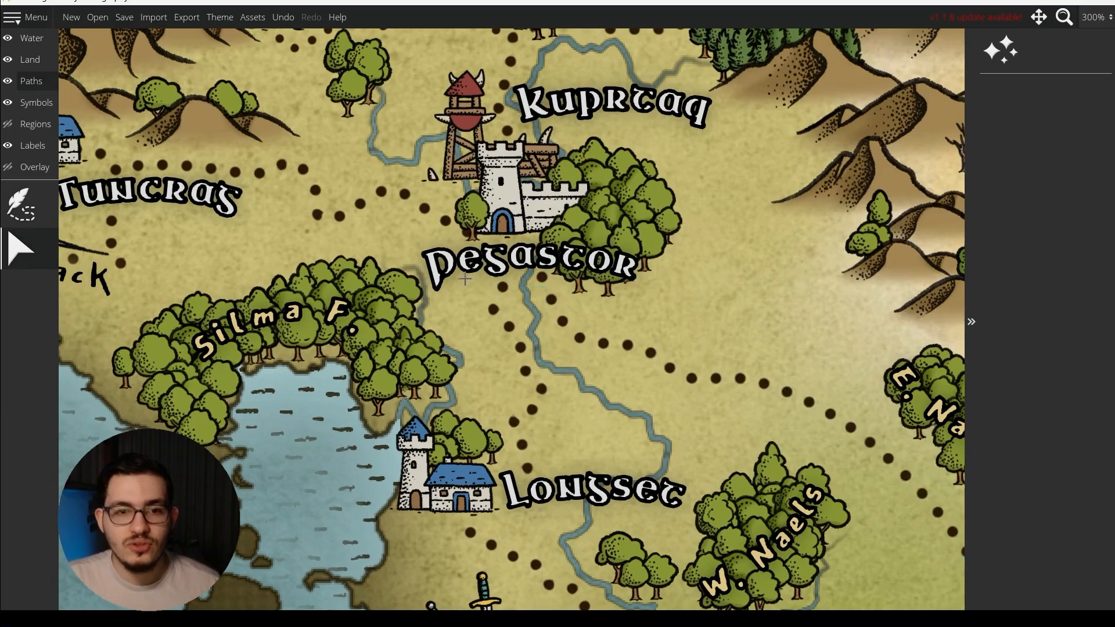
pyautogui.click(474, 237)
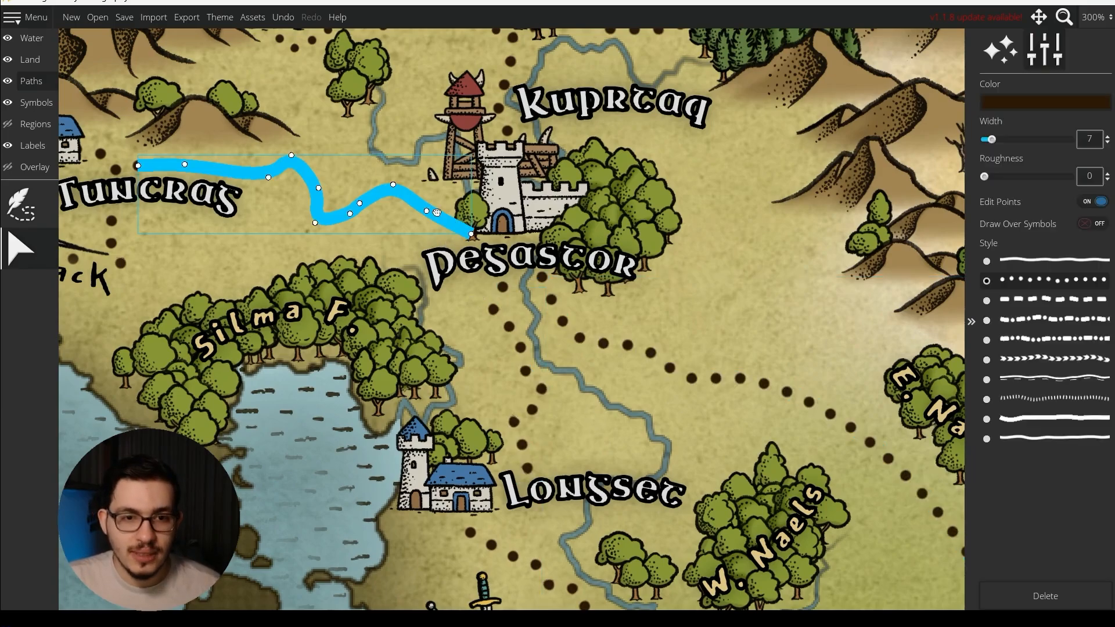
pyautogui.click(476, 293)
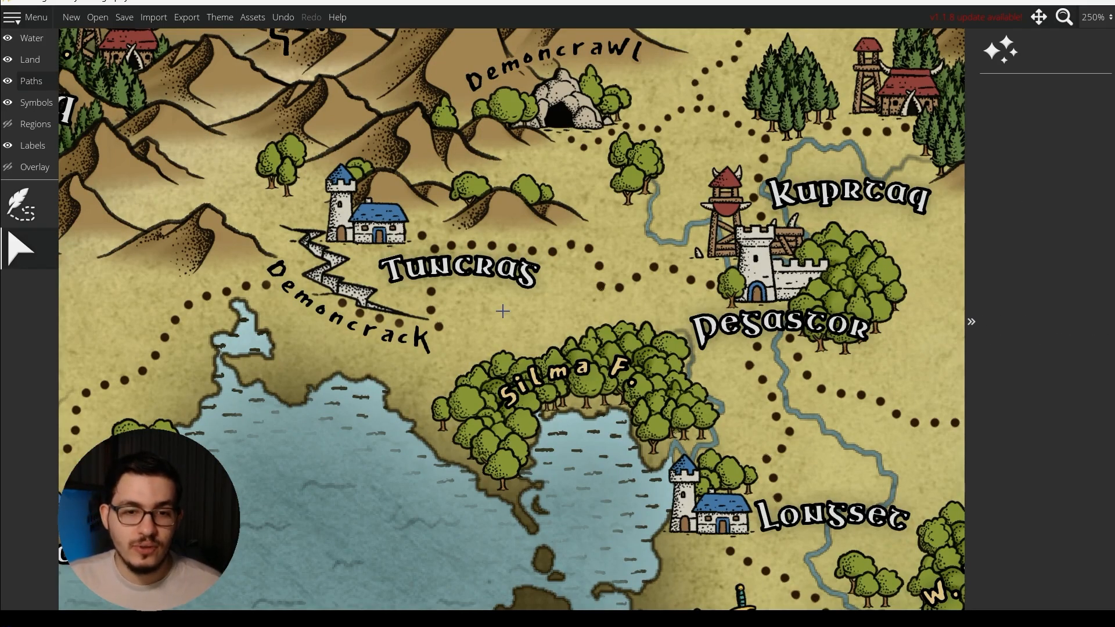
# - Draw a solid brown path, width 7, from Longset eastward to the northern edge of the W. Naels forest
pyautogui.click(32, 81)
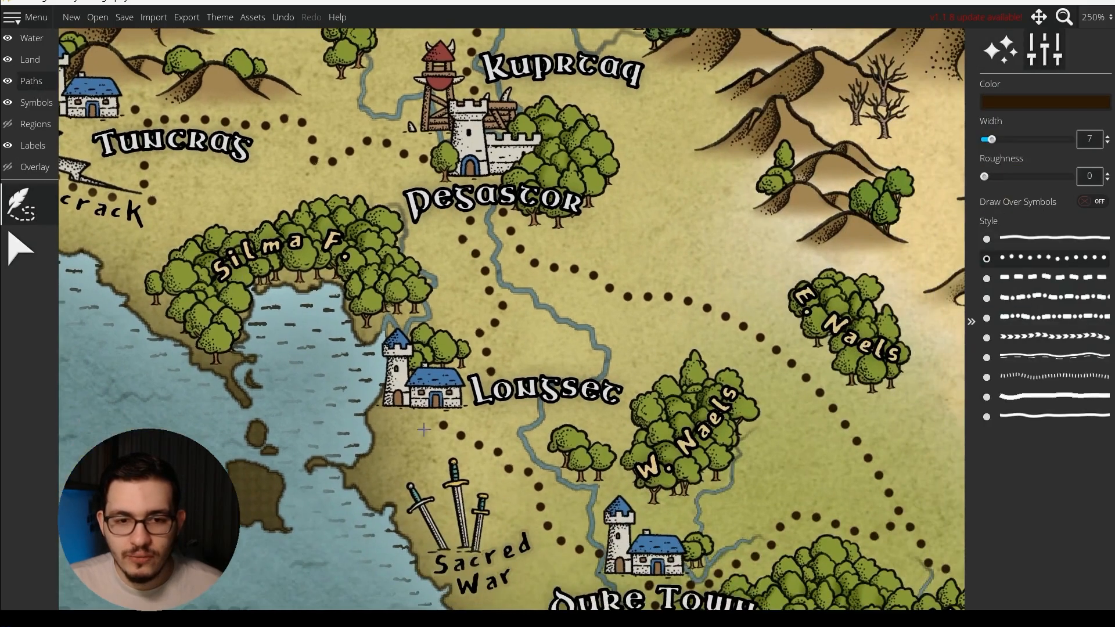
pyautogui.scroll(3, 423, 429)
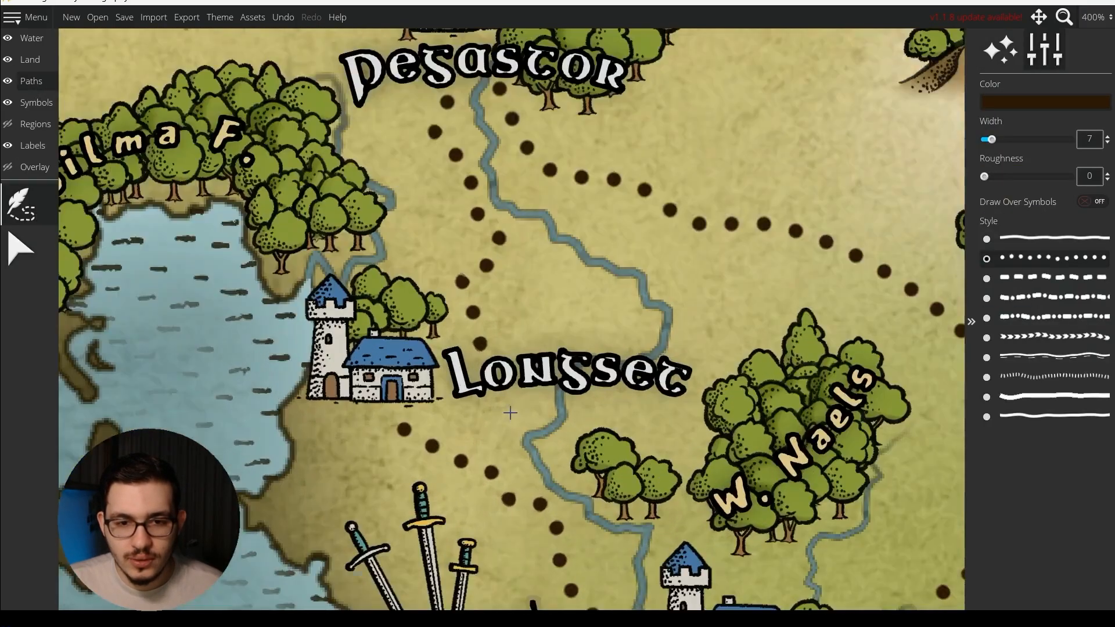
pyautogui.click(552, 362)
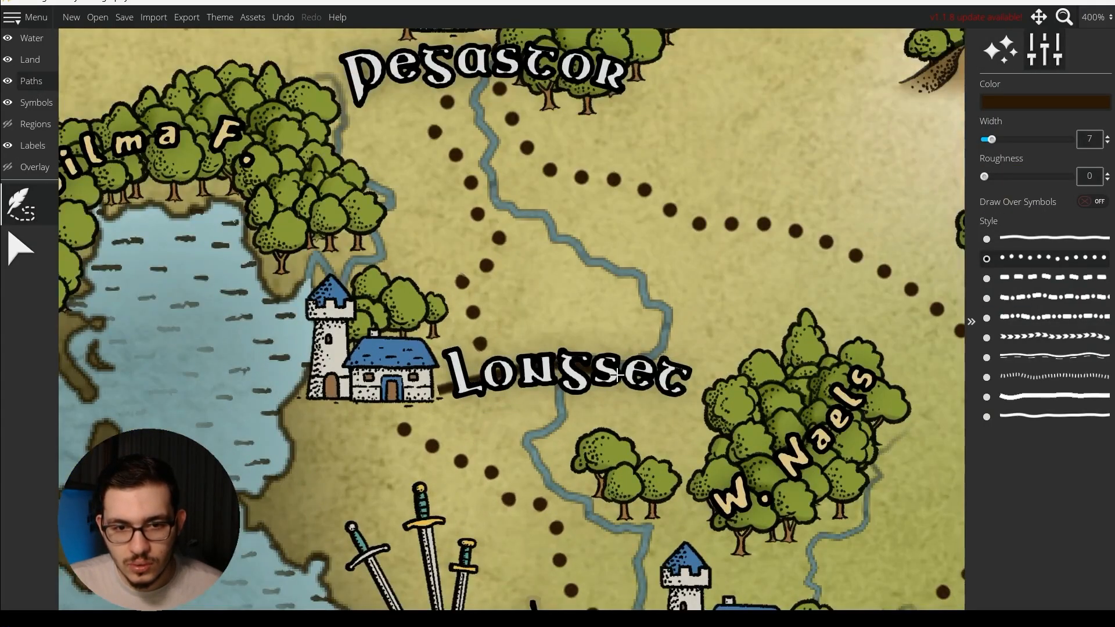
pyautogui.click(671, 383)
pyautogui.moveTo(741, 323); pyautogui.dragTo(639, 329)
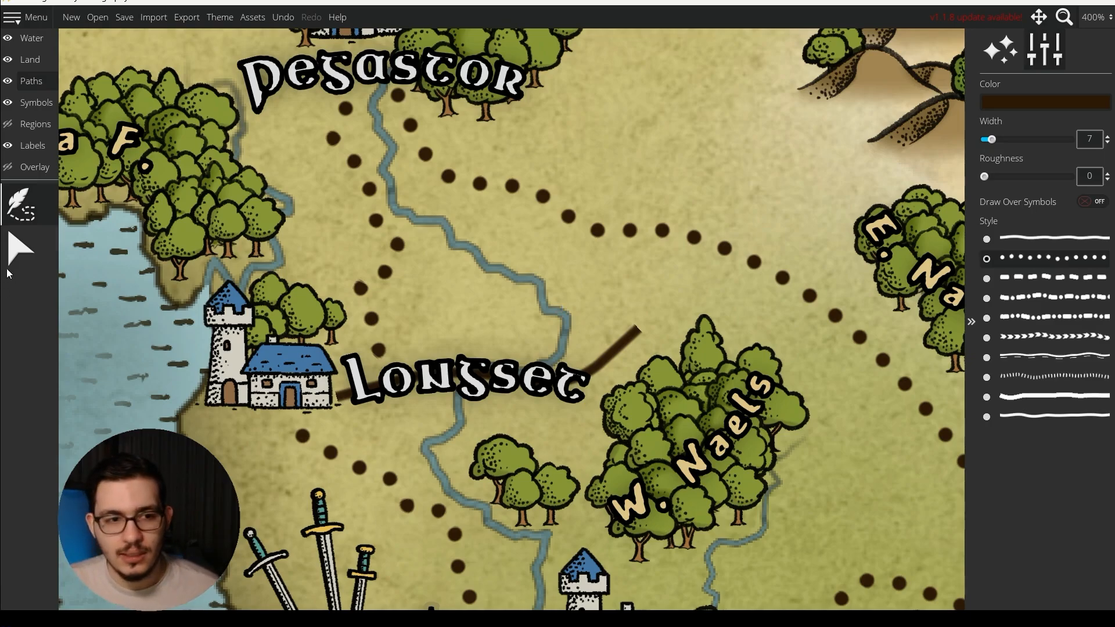
# - Change the new path east of Longset to the style made of short cross ticks
pyautogui.click(17, 253)
pyautogui.click(622, 344)
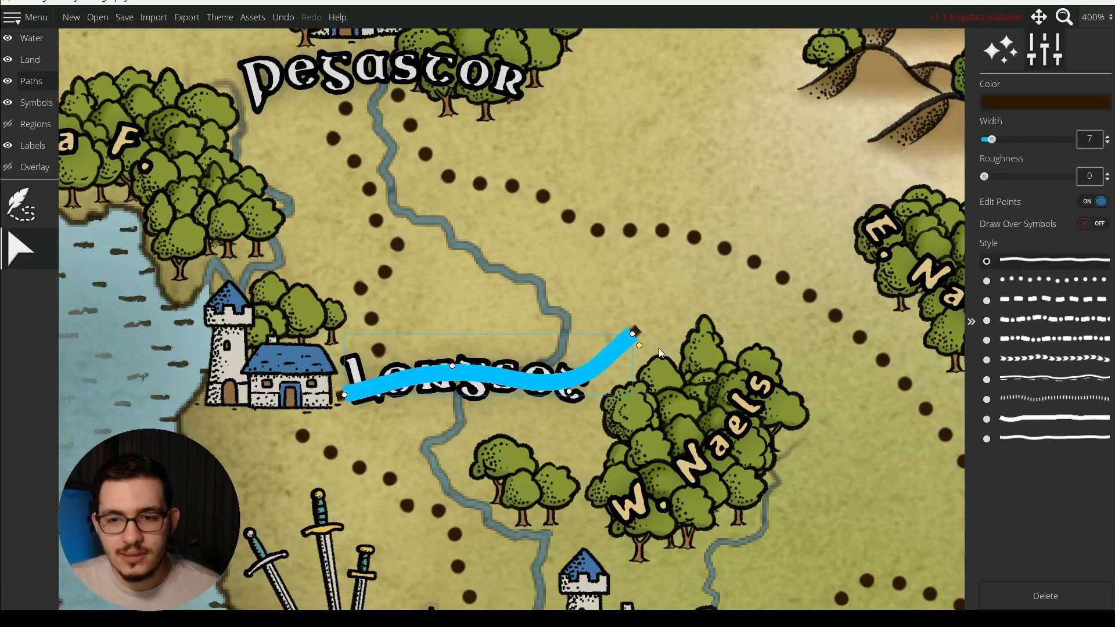
pyautogui.click(1073, 398)
pyautogui.click(609, 297)
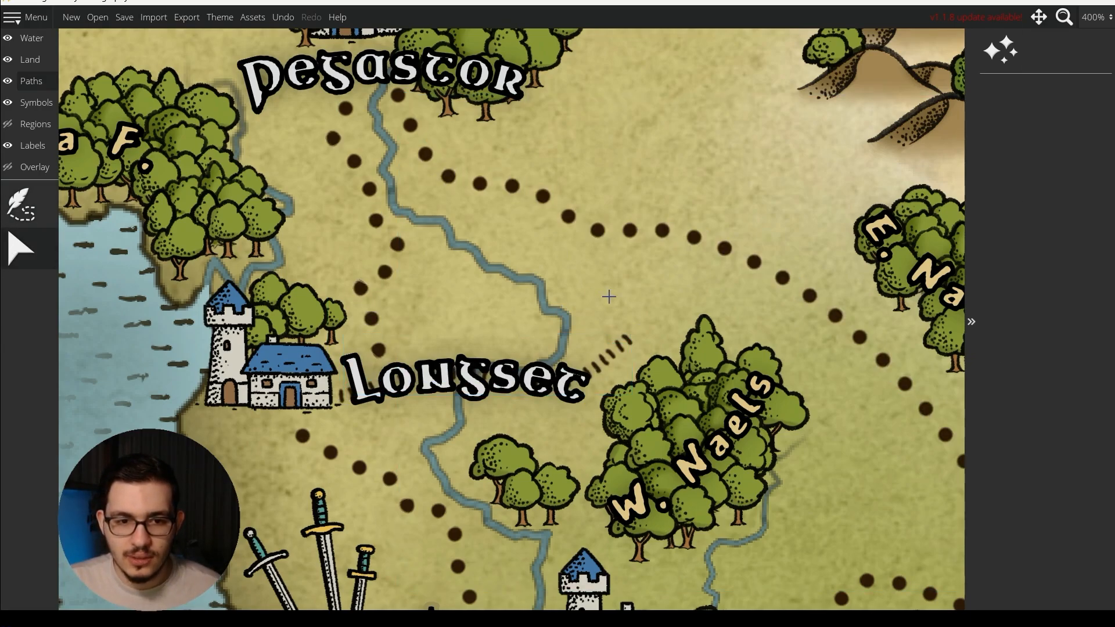
# - Remove the ticked test path between Longset and the W. Naels forest
pyautogui.scroll(-2, 608, 297)
pyautogui.scroll(2, 609, 297)
pyautogui.moveTo(621, 351)
pyautogui.mouseDown()
pyautogui.moveTo(581, 269)
pyautogui.moveTo(653, 291)
pyautogui.mouseUp()
pyautogui.click(652, 291)
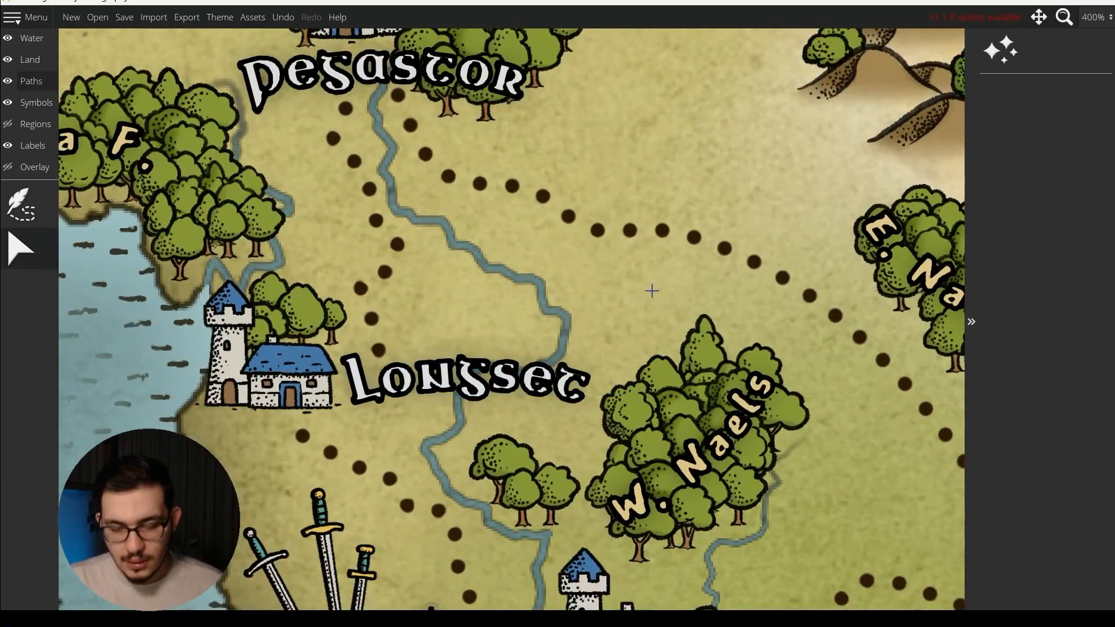
# - Compare the road network with the place labels hidden and shown, leaving the labels visible
pyautogui.scroll(-3, 703, 338)
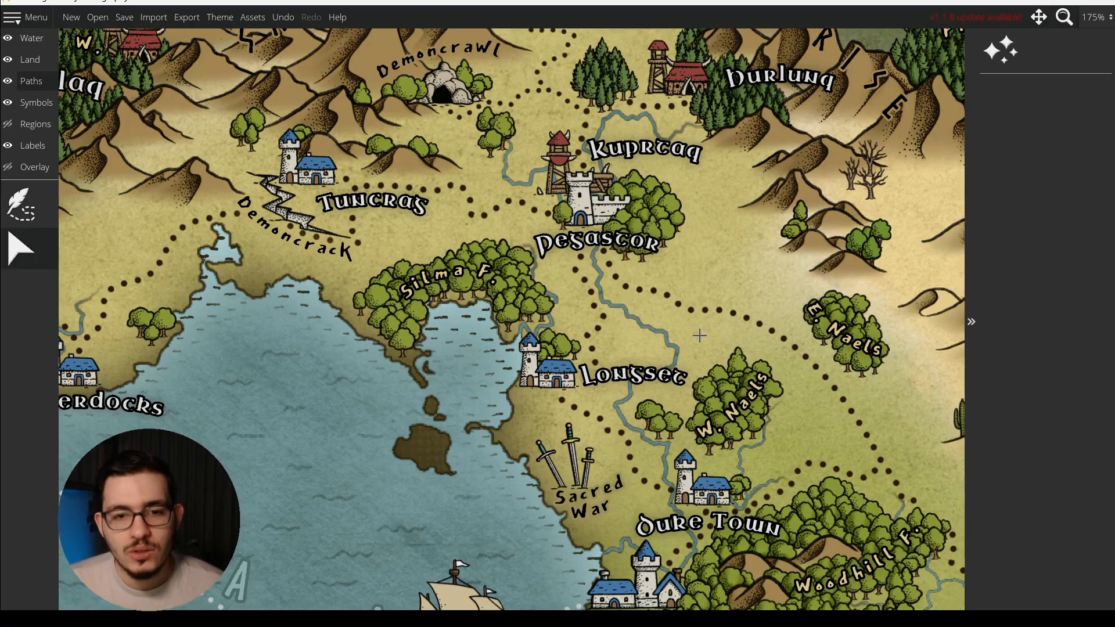
pyautogui.scroll(-2, 701, 336)
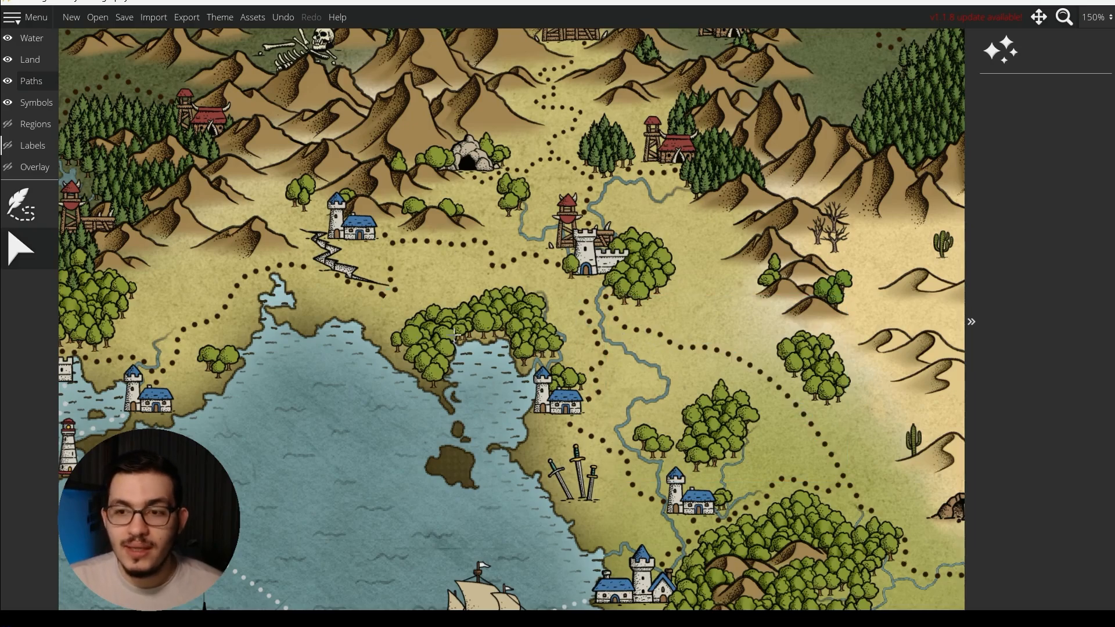
pyautogui.click(8, 145)
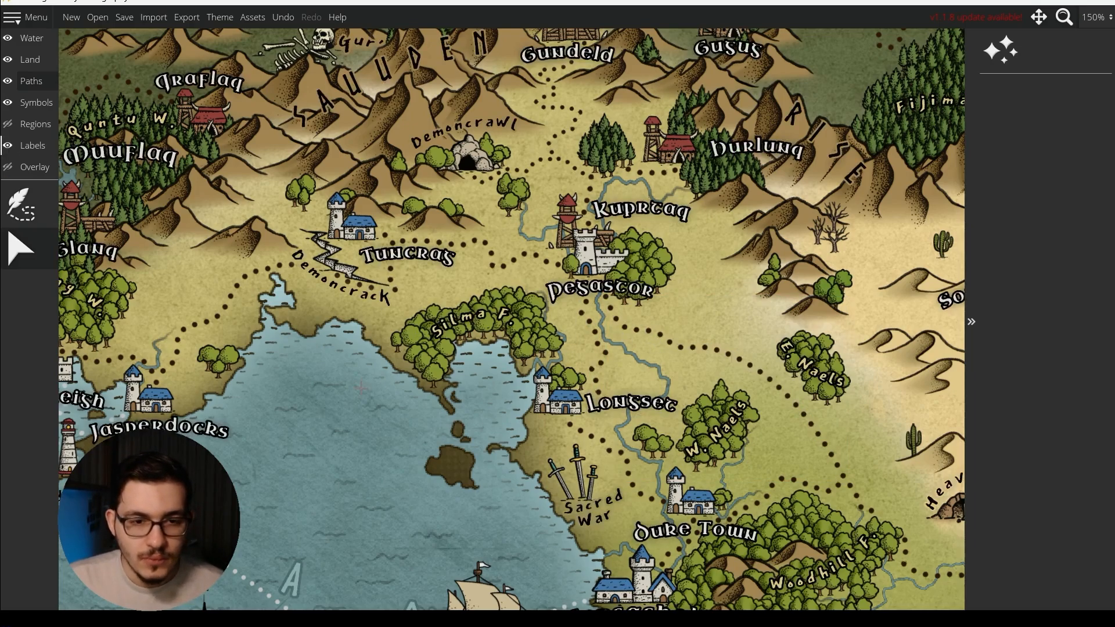
pyautogui.scroll(-2, 360, 387)
pyautogui.moveTo(361, 388); pyautogui.dragTo(434, 383)
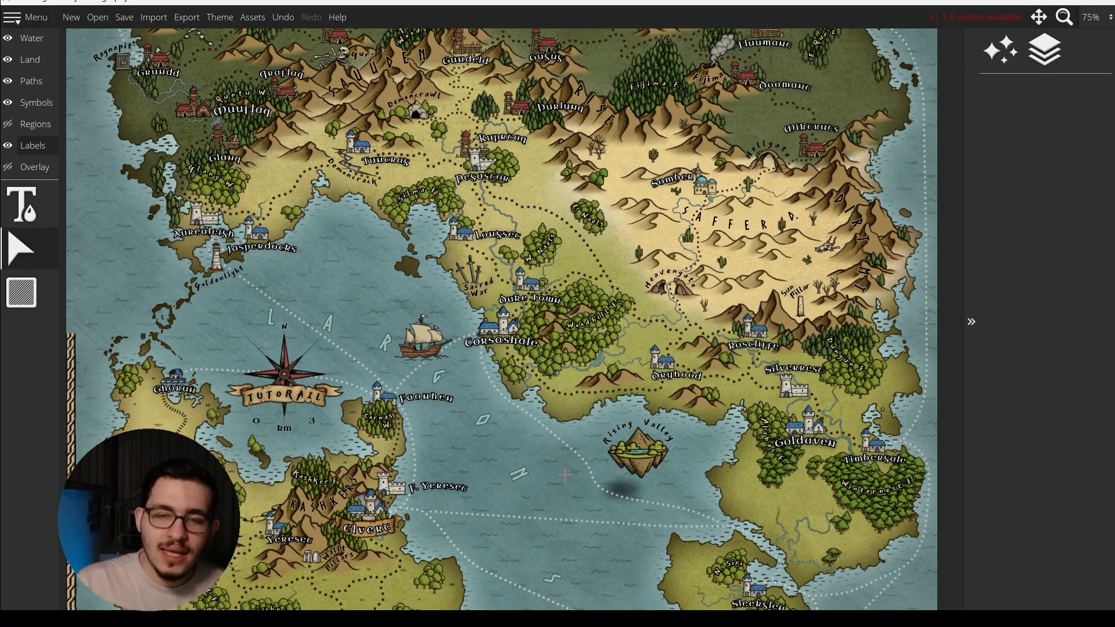
# - With the symbols layer active, examine the dotted sea routes and the roads around Elvert, Yereset and Midult
pyautogui.click(36, 103)
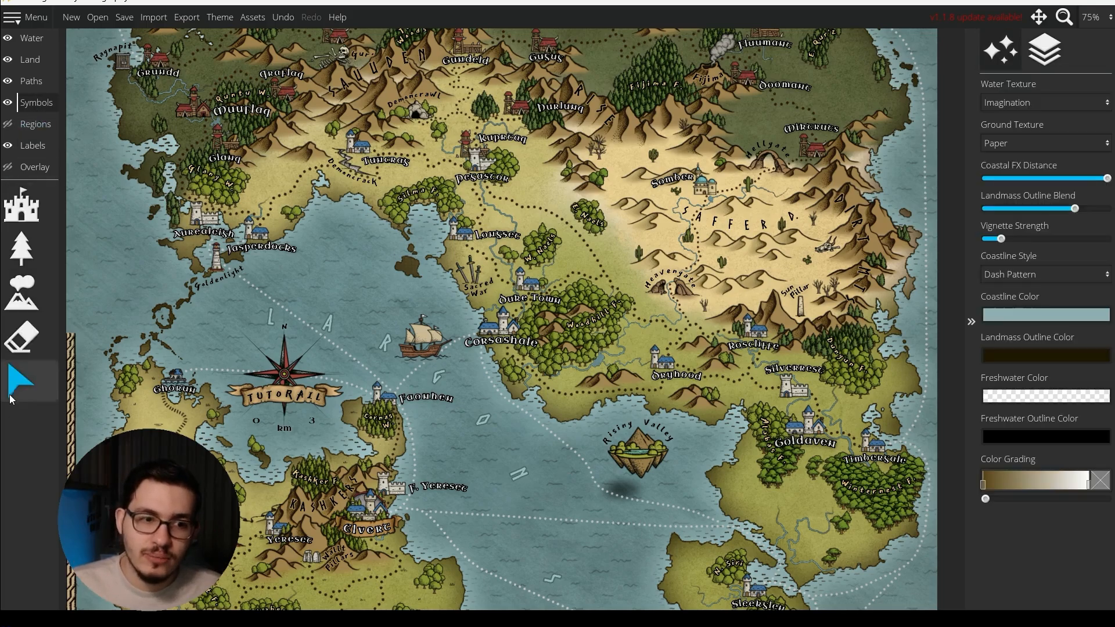
pyautogui.moveTo(548, 528); pyautogui.dragTo(625, 448)
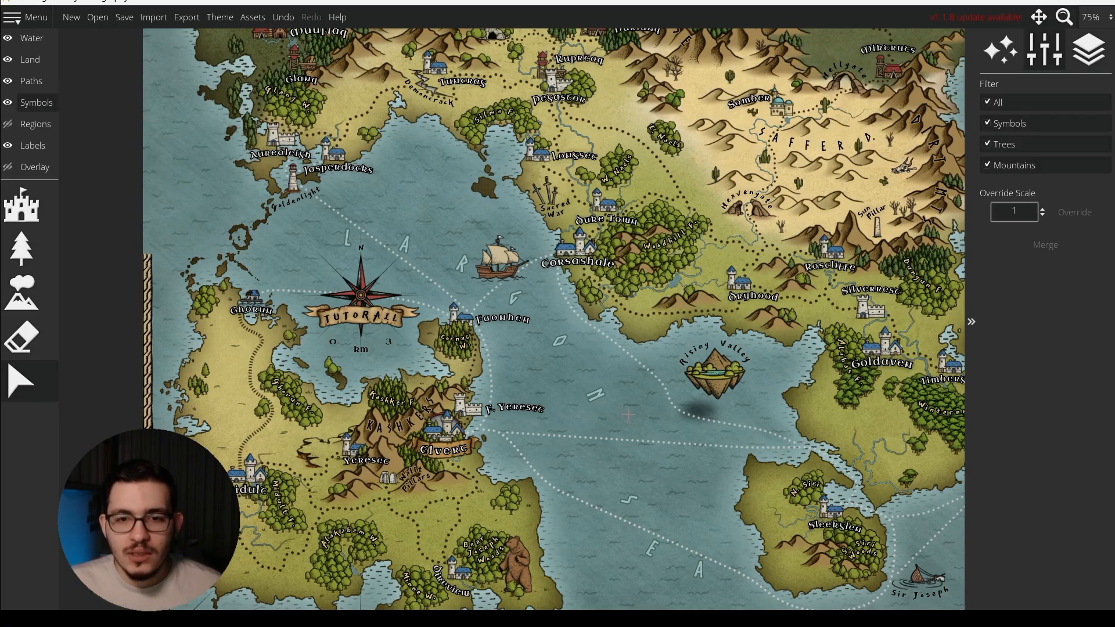
pyautogui.moveTo(628, 416); pyautogui.dragTo(608, 483)
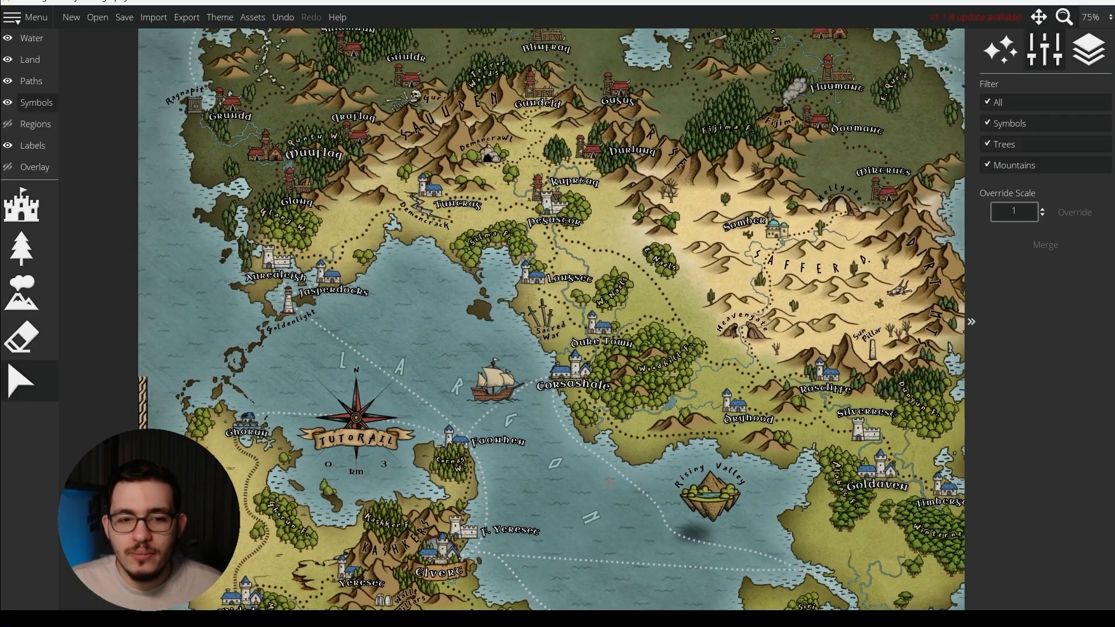
pyautogui.scroll(5, 608, 482)
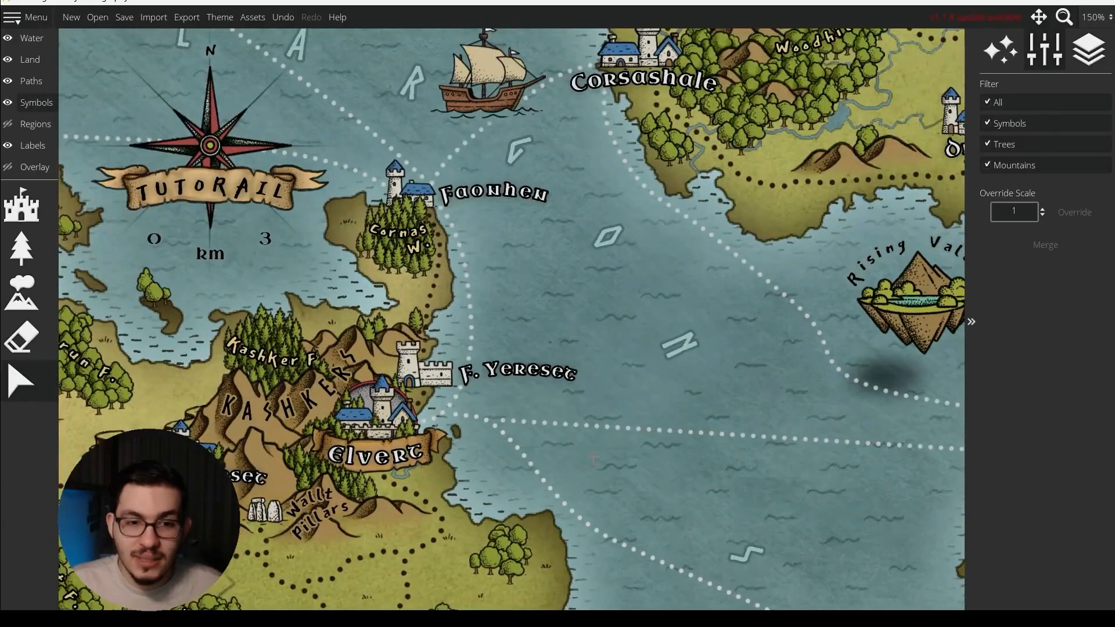
pyautogui.scroll(-3, 593, 458)
pyautogui.scroll(2, 593, 457)
pyautogui.scroll(2, 731, 395)
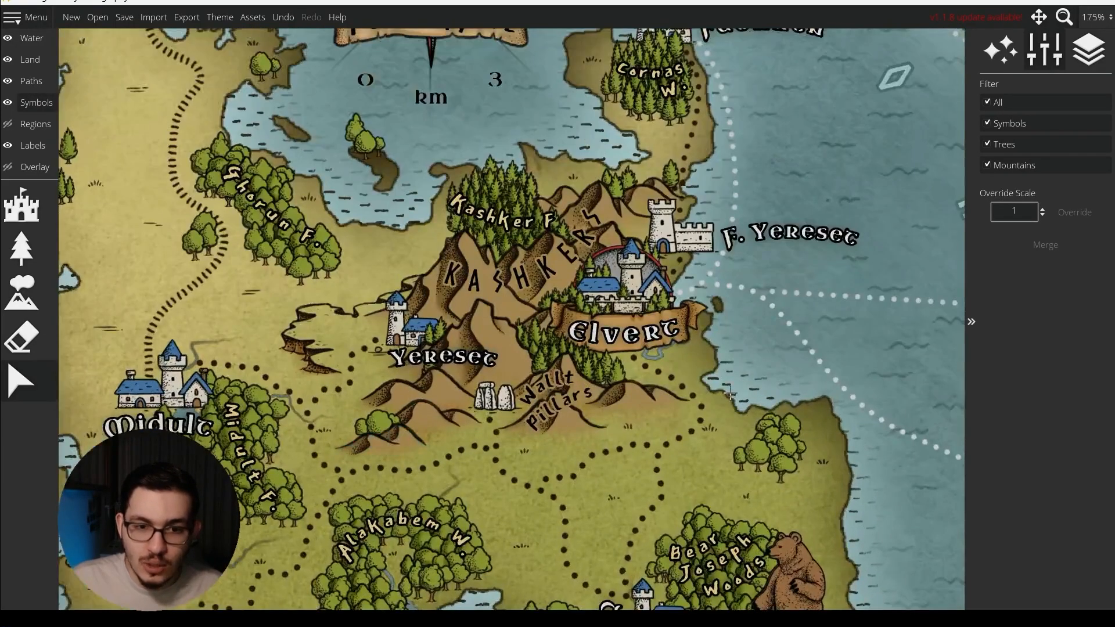
pyautogui.moveTo(726, 440); pyautogui.dragTo(518, 197)
pyautogui.click(577, 194)
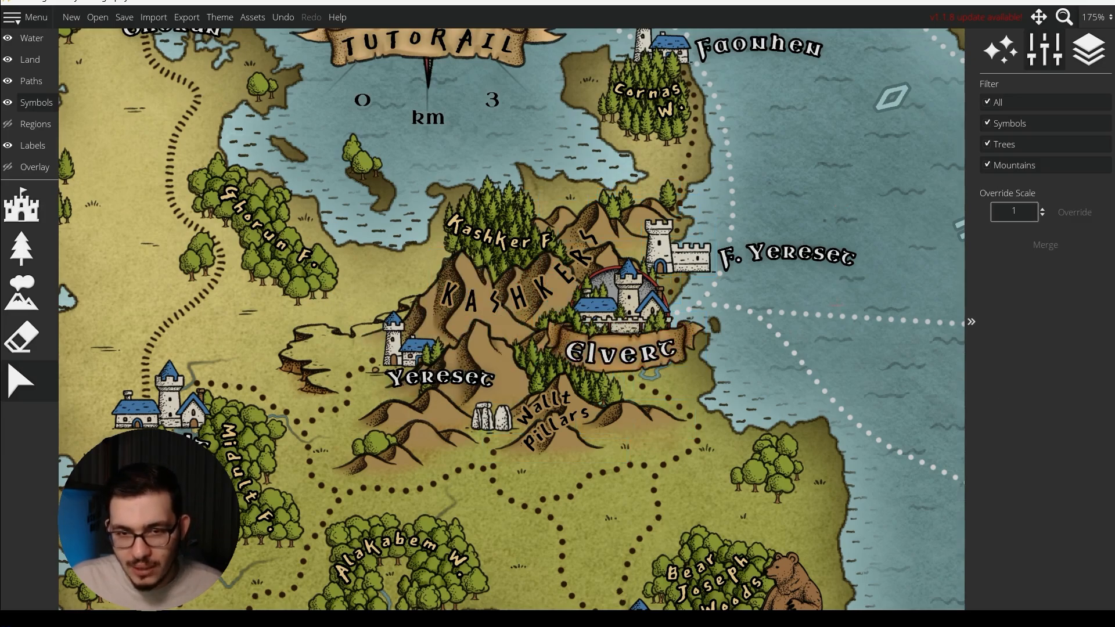
pyautogui.moveTo(510, 327); pyautogui.dragTo(307, 507)
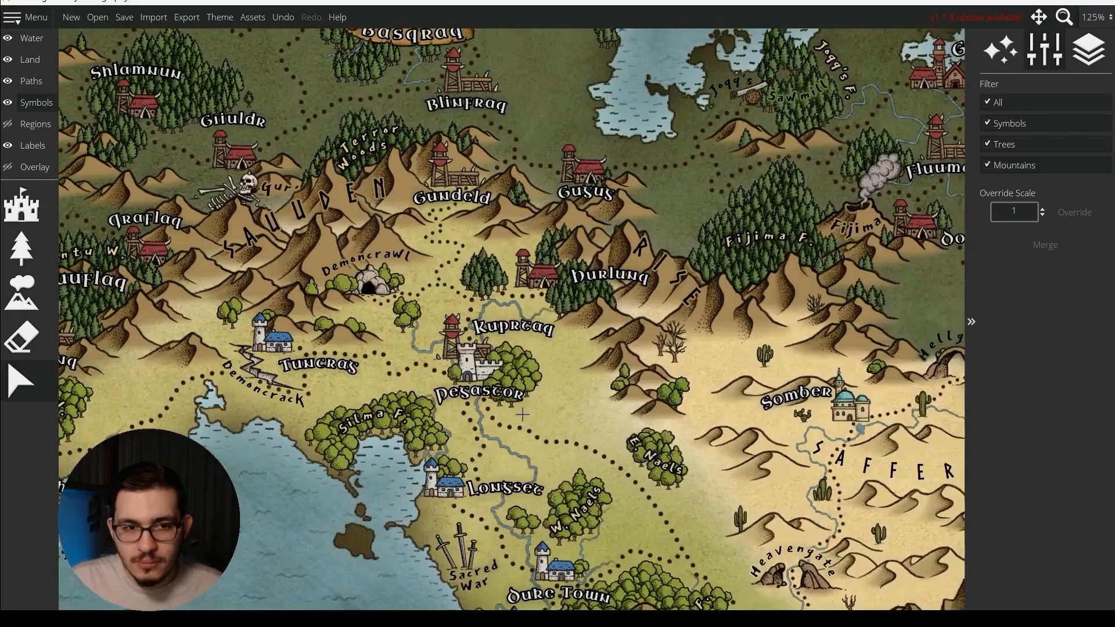
# - Try a short dotted side path off the road southwest of Basqraq and undo it
pyautogui.moveTo(498, 222); pyautogui.dragTo(573, 467)
pyautogui.scroll(5, 475, 189)
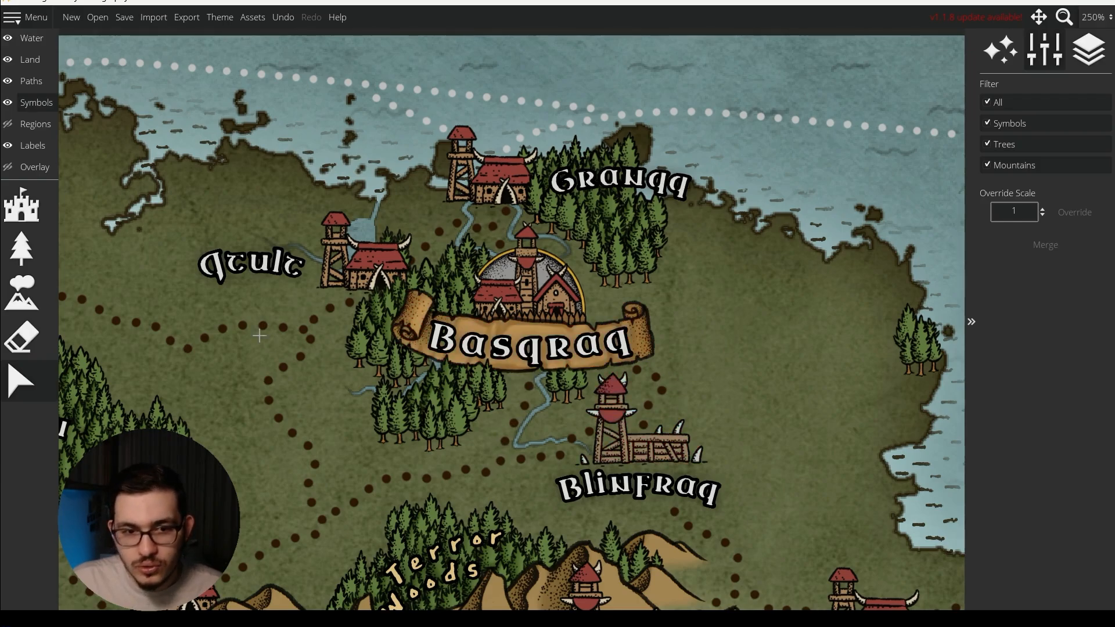
pyautogui.click(32, 85)
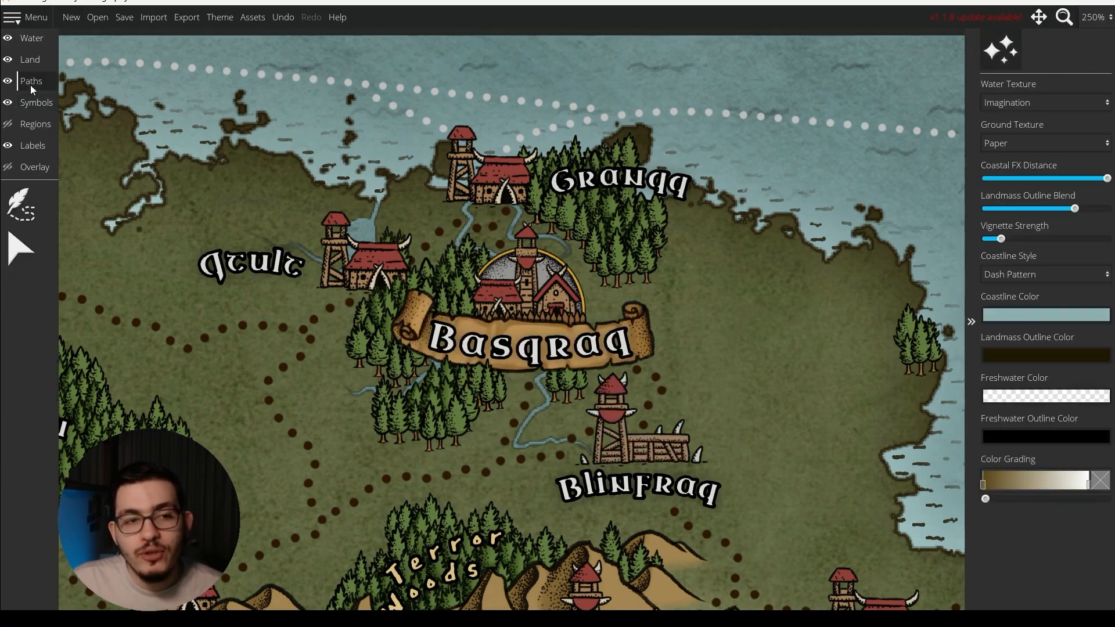
pyautogui.click(26, 213)
pyautogui.click(21, 249)
pyautogui.click(310, 444)
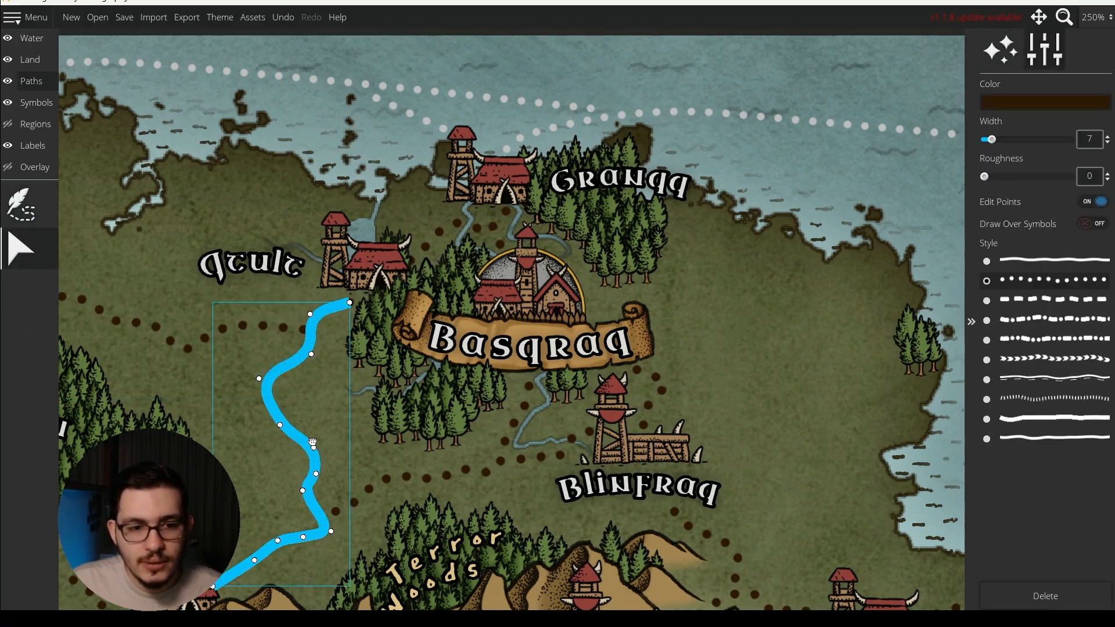
pyautogui.moveTo(316, 438); pyautogui.dragTo(327, 423)
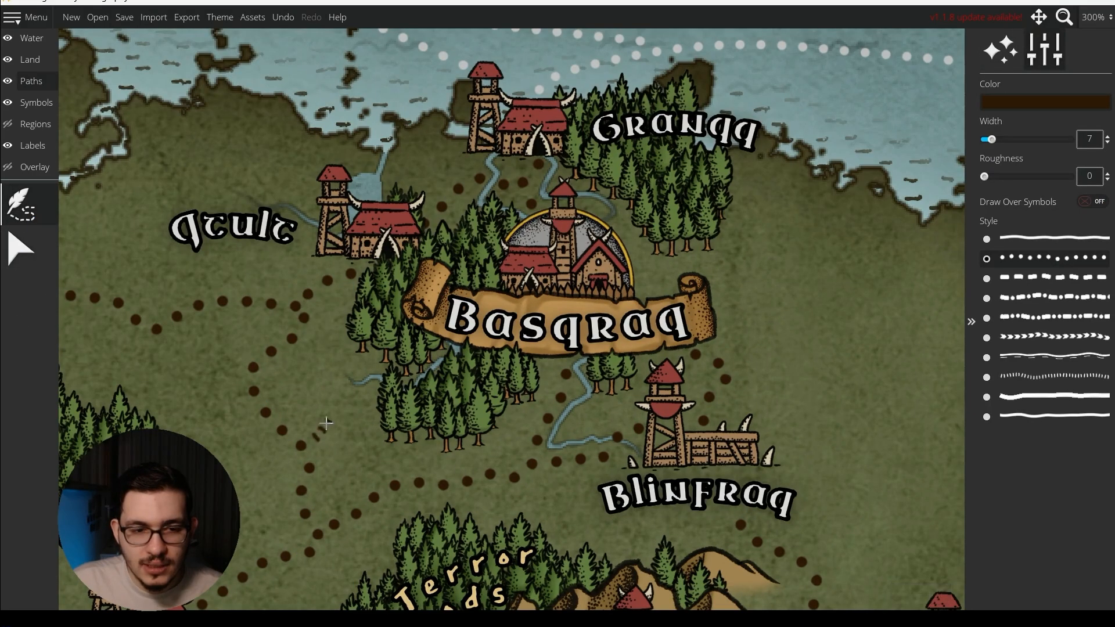
pyautogui.hotkey('ctrl', 'z')
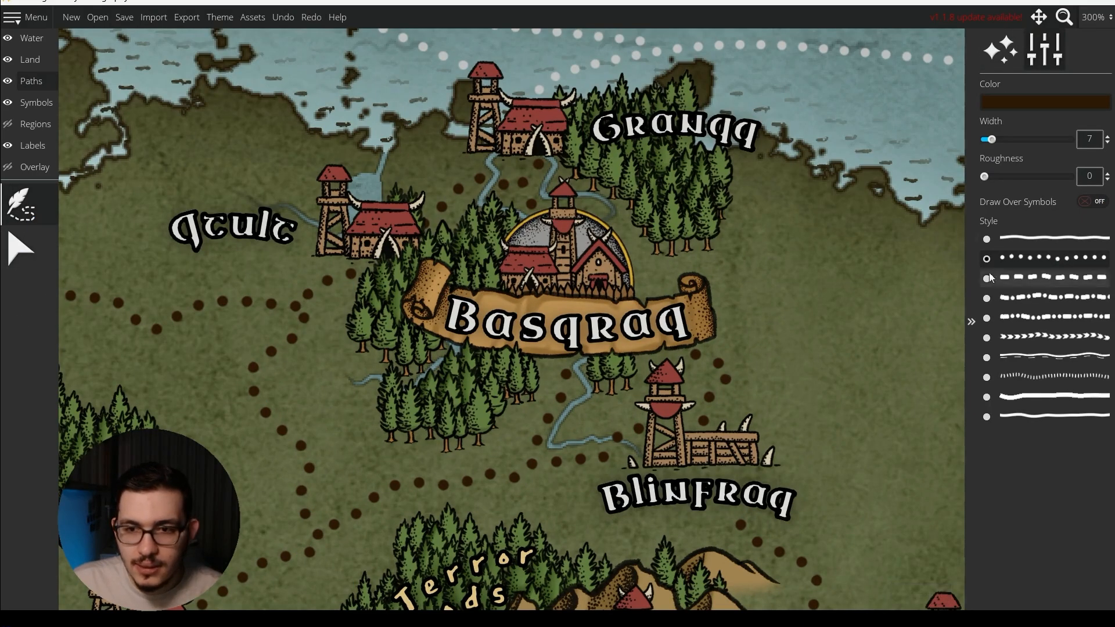
# - Draw a short dotted path through the trees beneath the Basqraq banner and select it
pyautogui.scroll(3, 430, 380)
pyautogui.moveTo(414, 390)
pyautogui.mouseDown()
pyautogui.moveTo(442, 366)
pyautogui.moveTo(507, 349)
pyautogui.mouseUp()
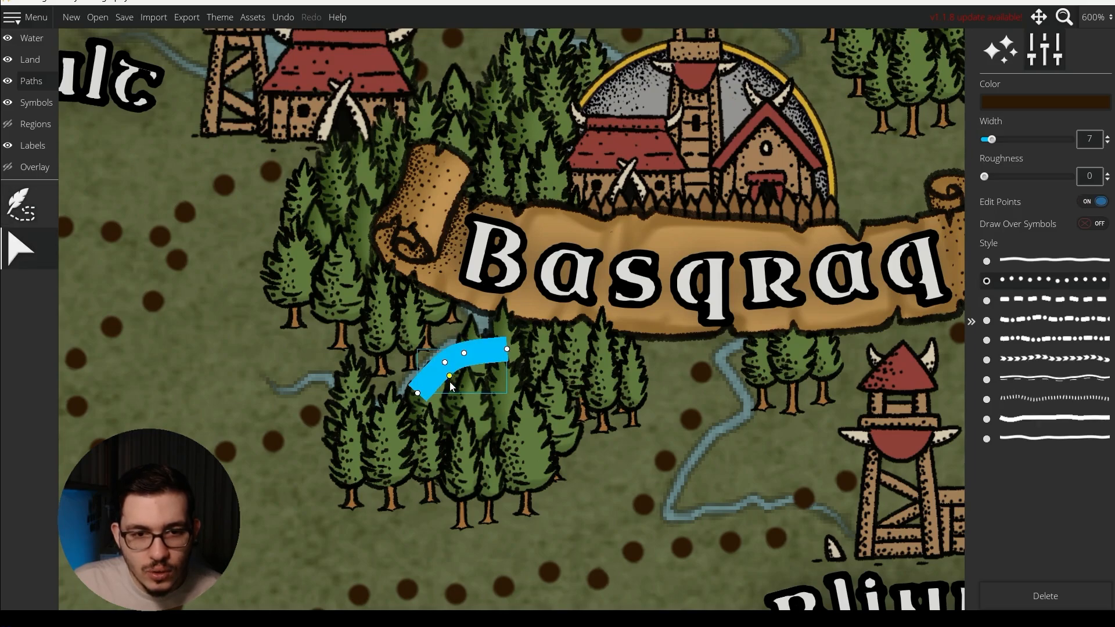
pyautogui.click(33, 251)
# - With the symbols layer active, examine the roads around Basqraq and the northern region, continuing to Grundd and Muuflaq
pyautogui.click(33, 103)
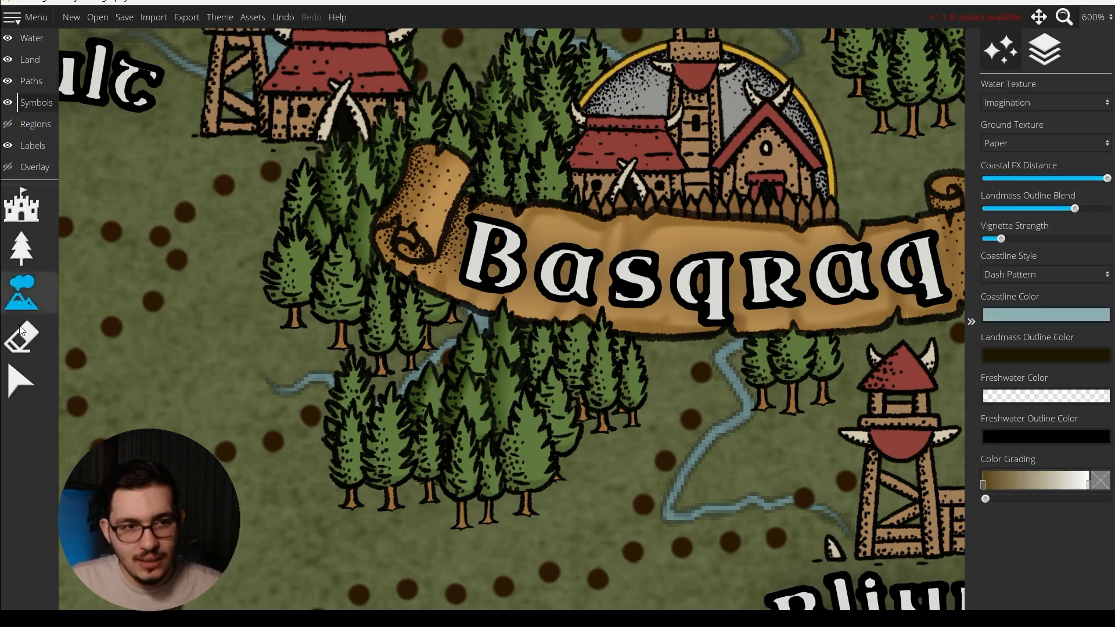
pyautogui.moveTo(460, 350); pyautogui.dragTo(441, 433)
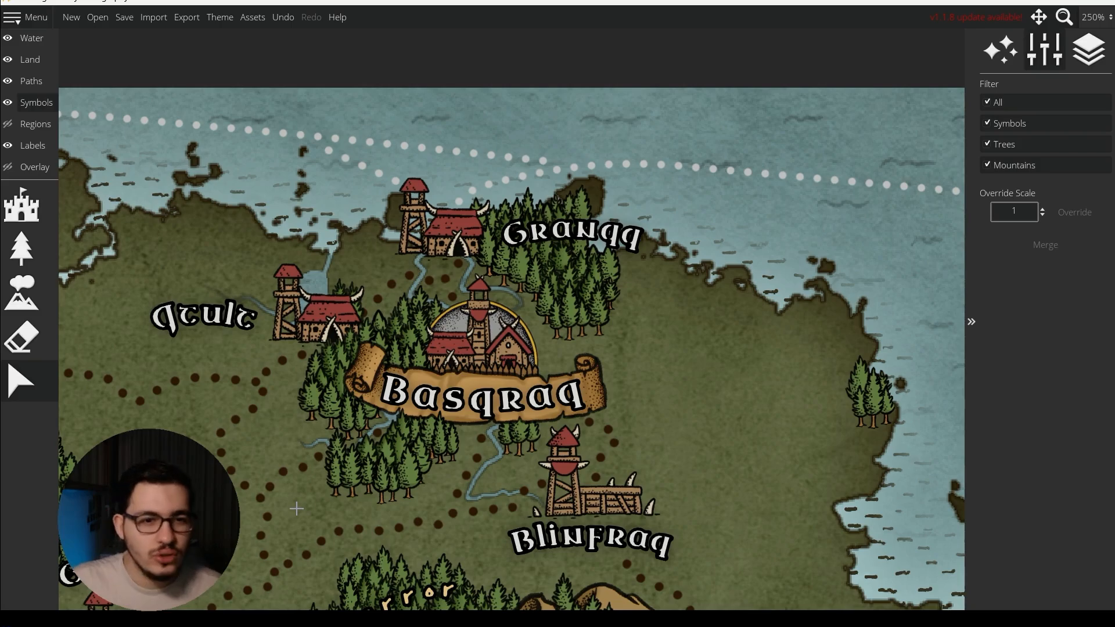
pyautogui.scroll(-5, 296, 509)
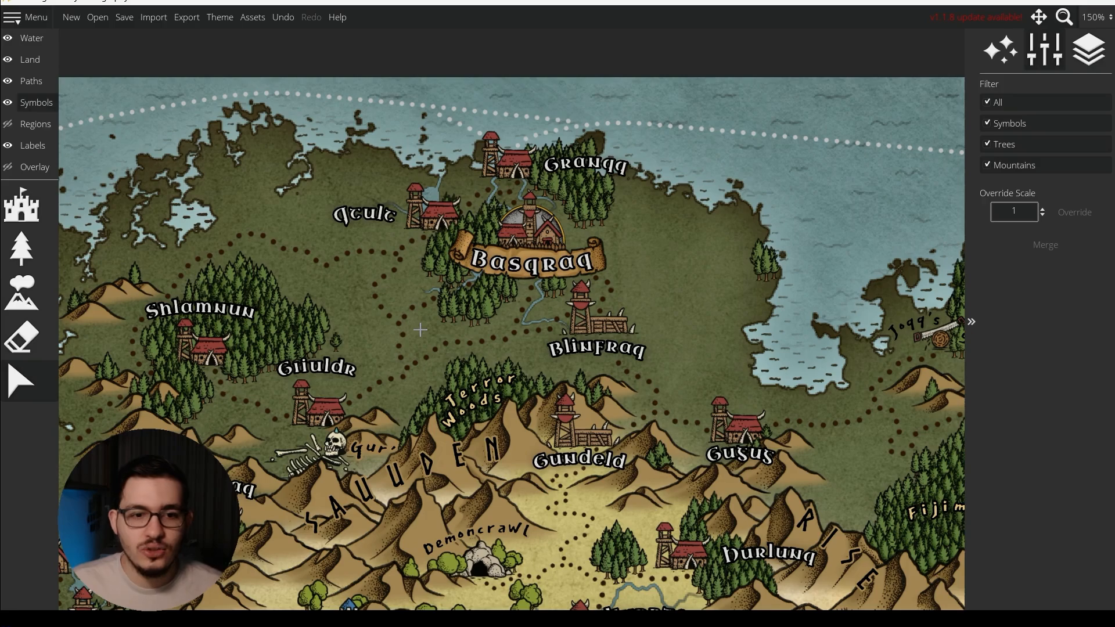
pyautogui.scroll(-2, 420, 330)
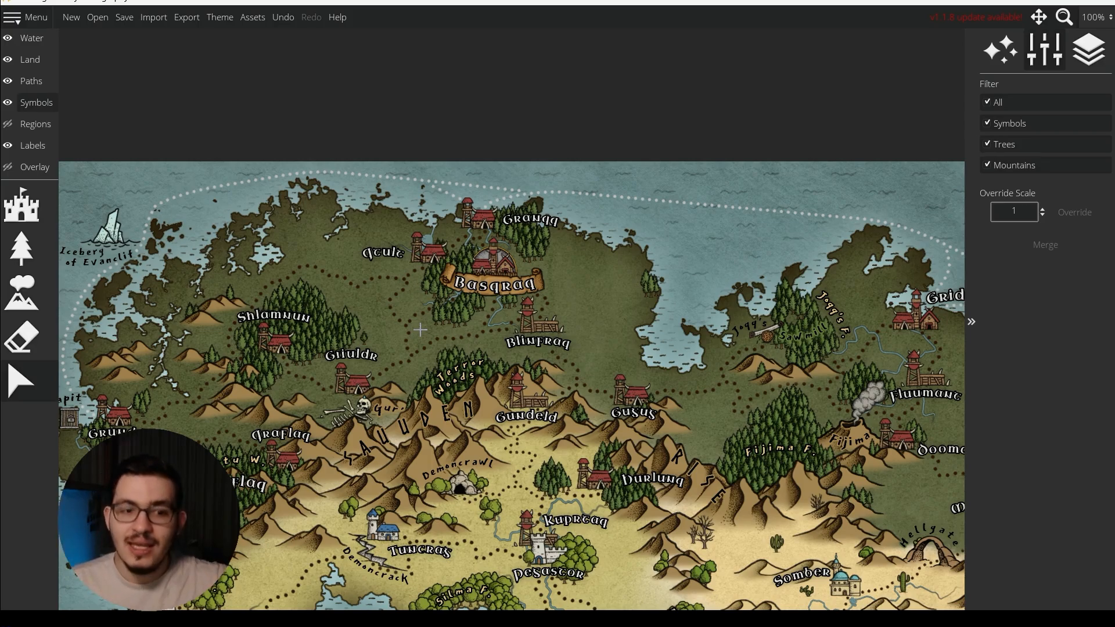
pyautogui.moveTo(420, 330); pyautogui.dragTo(850, 178)
pyautogui.scroll(3, 622, 277)
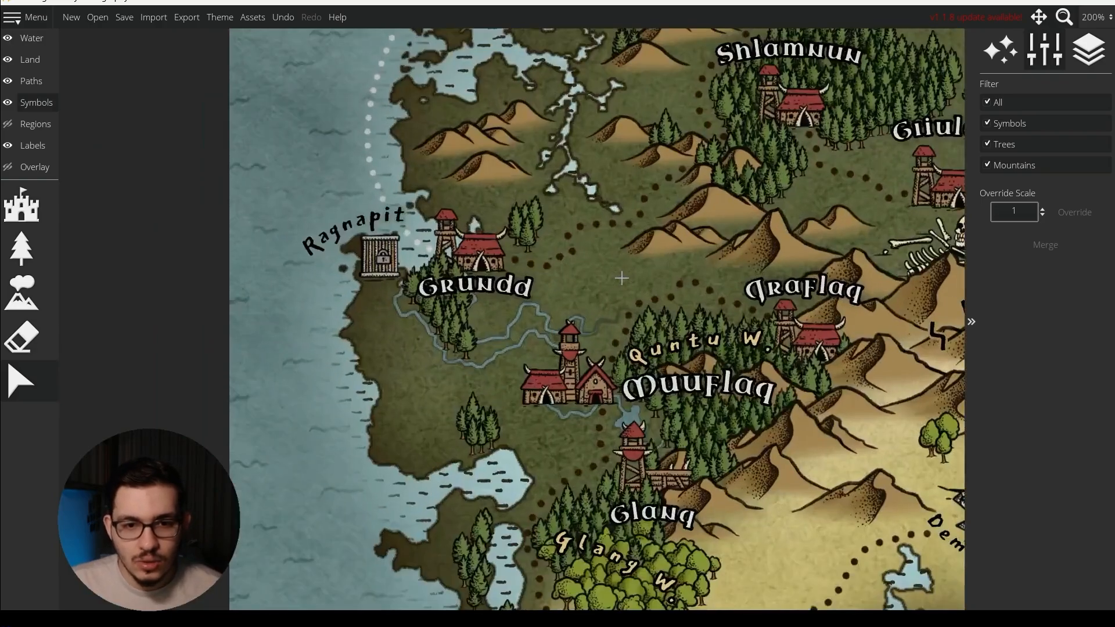
# - Try a short dotted path of width 7 by the trees southwest of Muuflaq on the paths layer
pyautogui.click(32, 81)
pyautogui.click(491, 246)
pyautogui.click(13, 249)
pyautogui.click(32, 213)
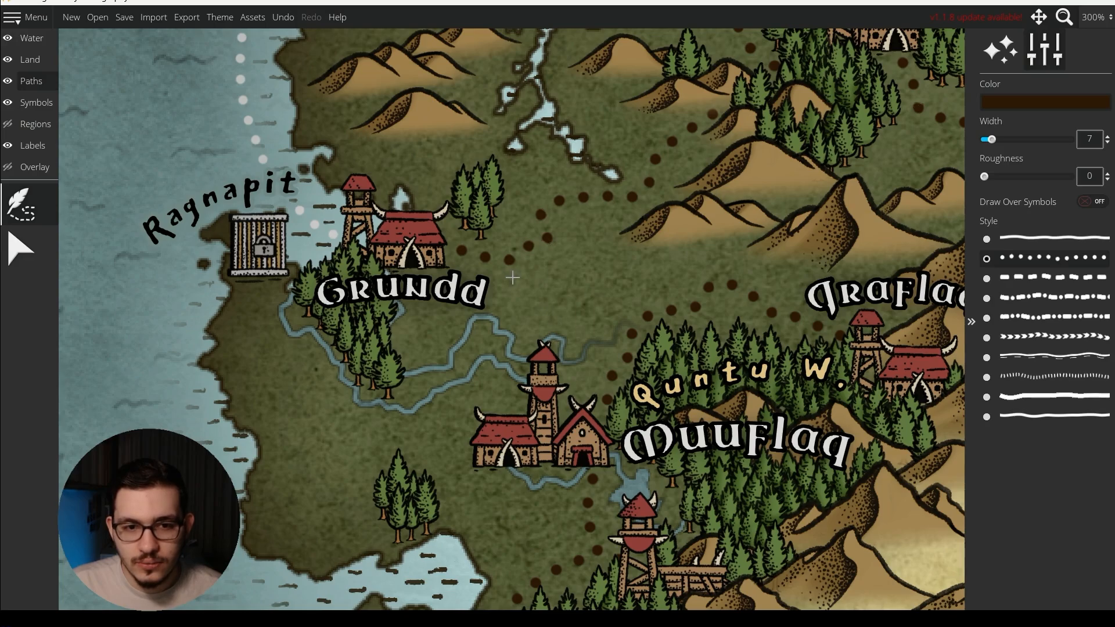
pyautogui.moveTo(573, 319)
pyautogui.mouseDown()
pyautogui.moveTo(578, 371)
pyautogui.moveTo(612, 388)
pyautogui.mouseUp()
pyautogui.scroll(-5, 405, 389)
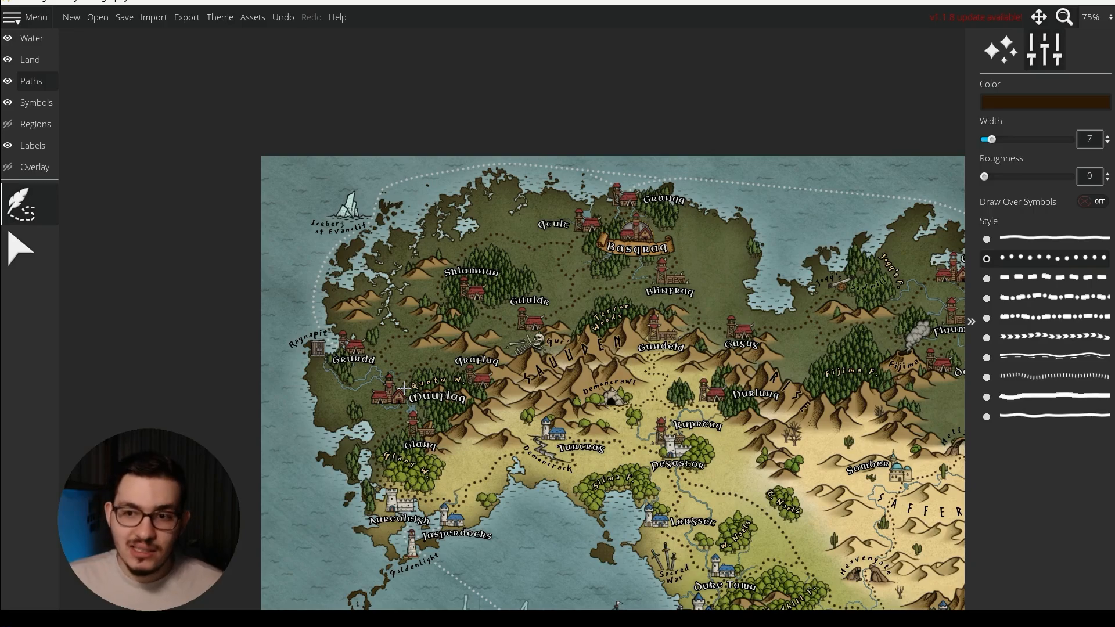
pyautogui.click(18, 248)
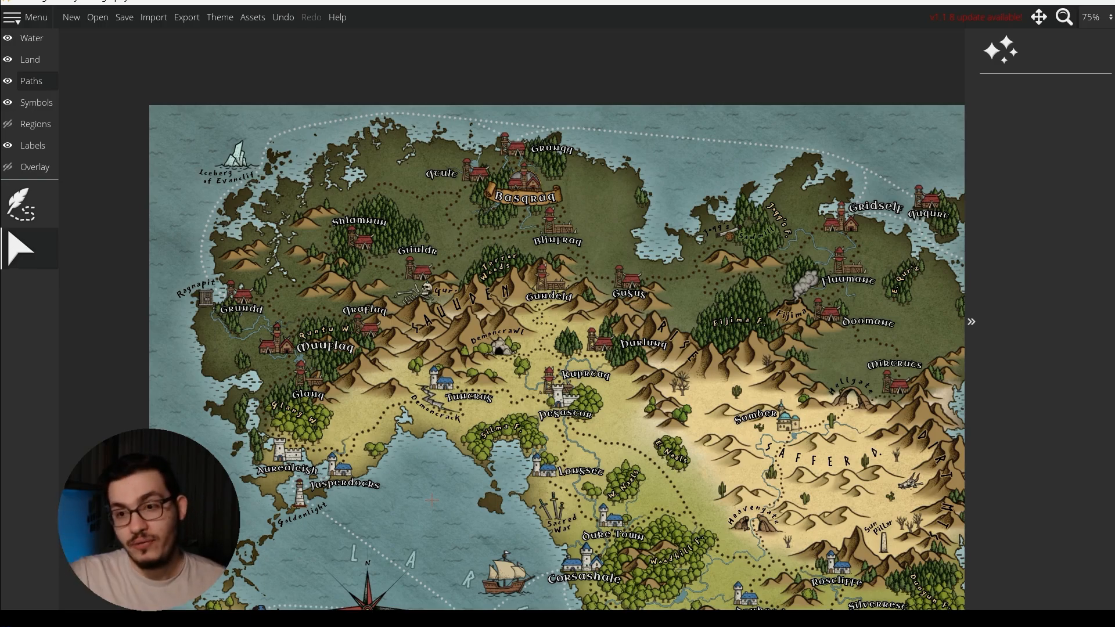
# - Examine the roads and sea routes between the northern region, the Saffer desert and the Largodon sea
pyautogui.scroll(2, 624, 421)
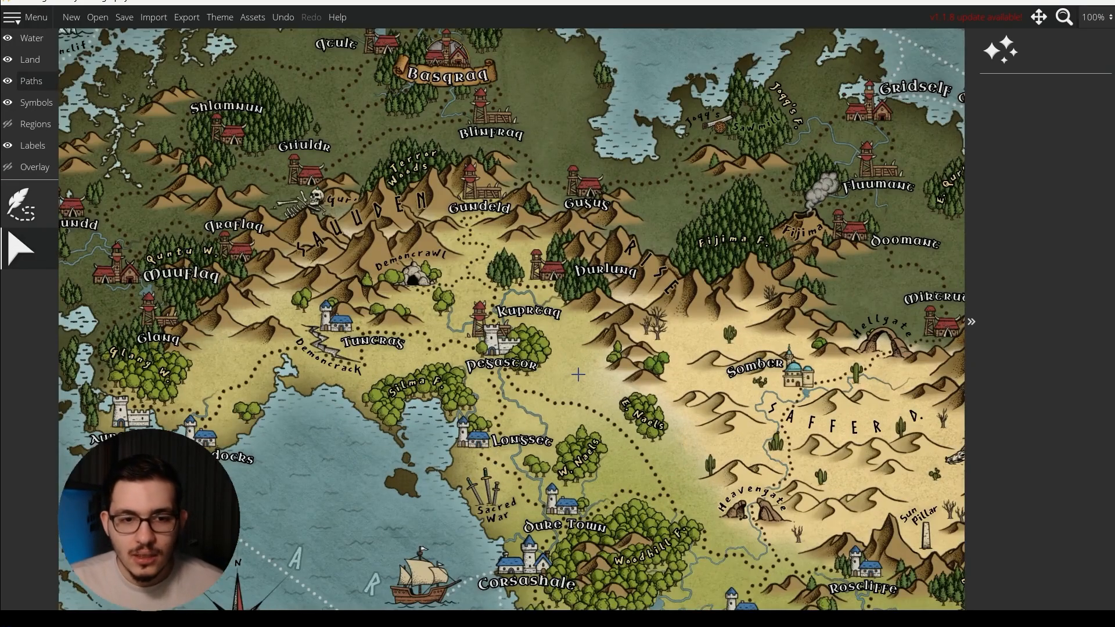
pyautogui.scroll(-1, 579, 375)
pyautogui.moveTo(583, 387); pyautogui.dragTo(557, 193)
pyautogui.moveTo(505, 447); pyautogui.dragTo(539, 498)
pyautogui.scroll(-1, 517, 369)
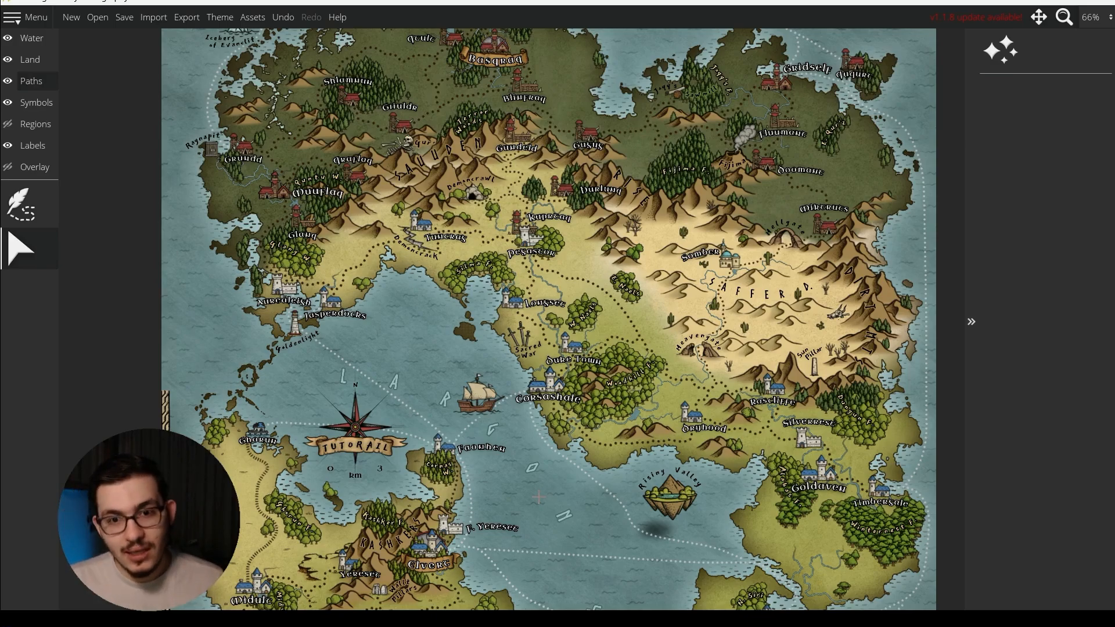
pyautogui.moveTo(477, 335); pyautogui.dragTo(579, 479)
# - Select the short test path by the trees southwest of Muuflaq and undo it
pyautogui.scroll(6, 350, 278)
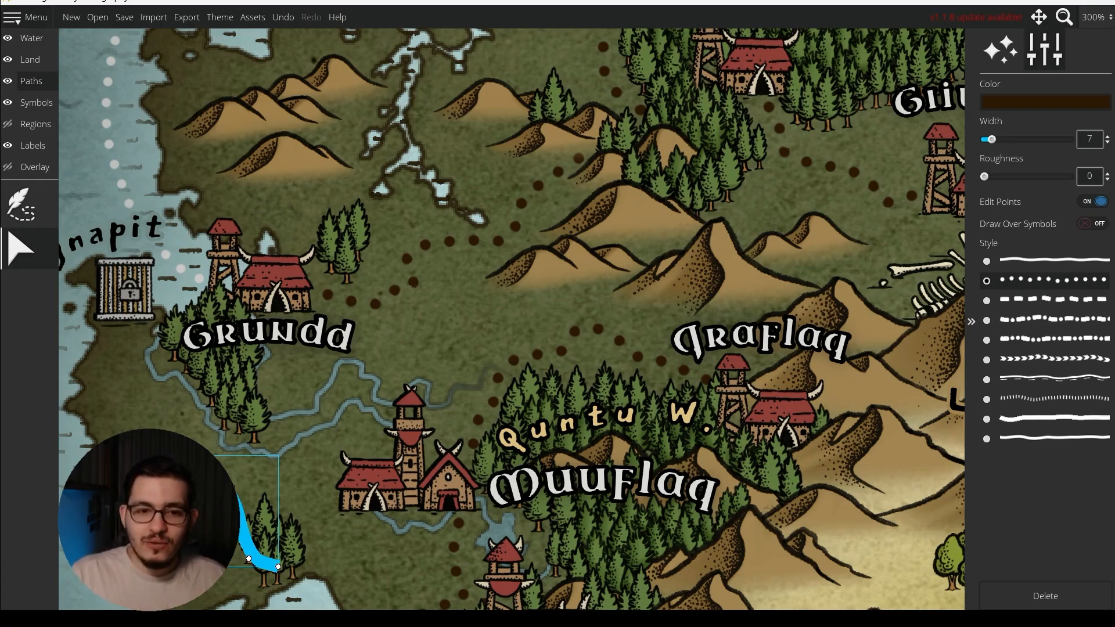
pyautogui.hotkey('ctrl', 'z')
pyautogui.click(7, 265)
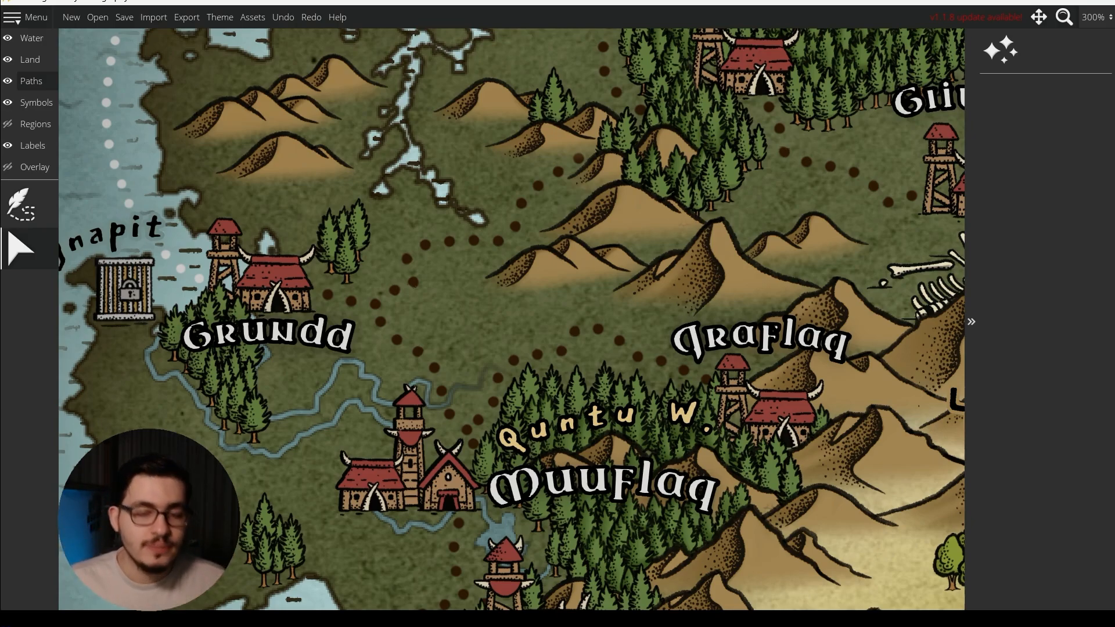
# - Examine the roads around Corsashale, the Woodhill forest and Dryhood
pyautogui.scroll(-3, 160, 447)
pyautogui.moveTo(639, 465); pyautogui.dragTo(494, 151)
pyautogui.moveTo(807, 592); pyautogui.dragTo(495, 206)
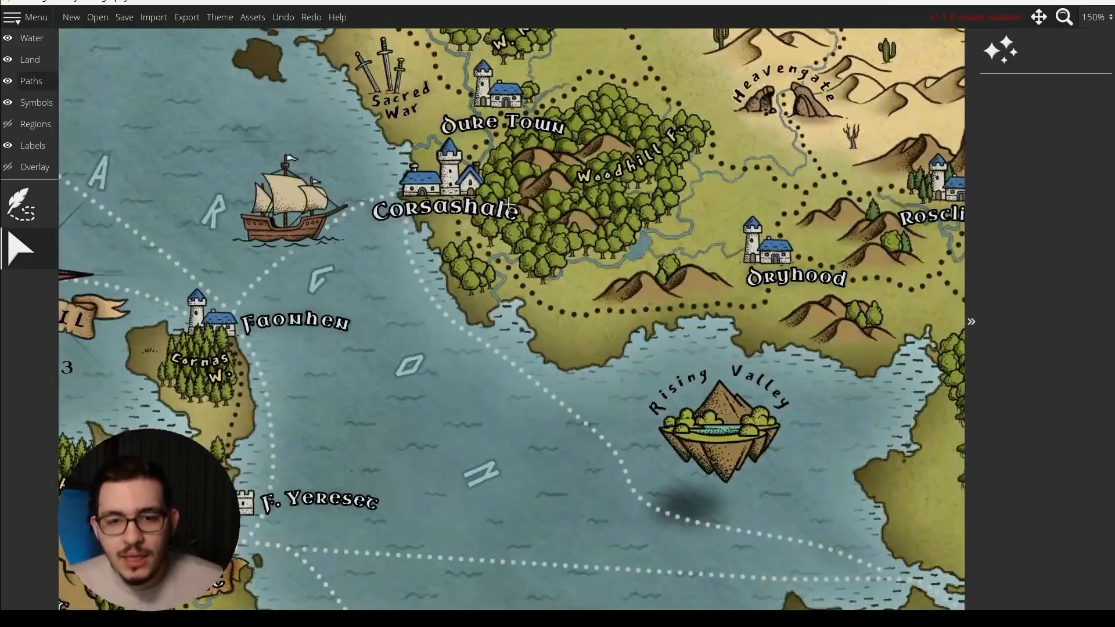
pyautogui.moveTo(733, 352); pyautogui.dragTo(593, 408)
pyautogui.moveTo(622, 360); pyautogui.dragTo(603, 445)
pyautogui.scroll(3, 485, 436)
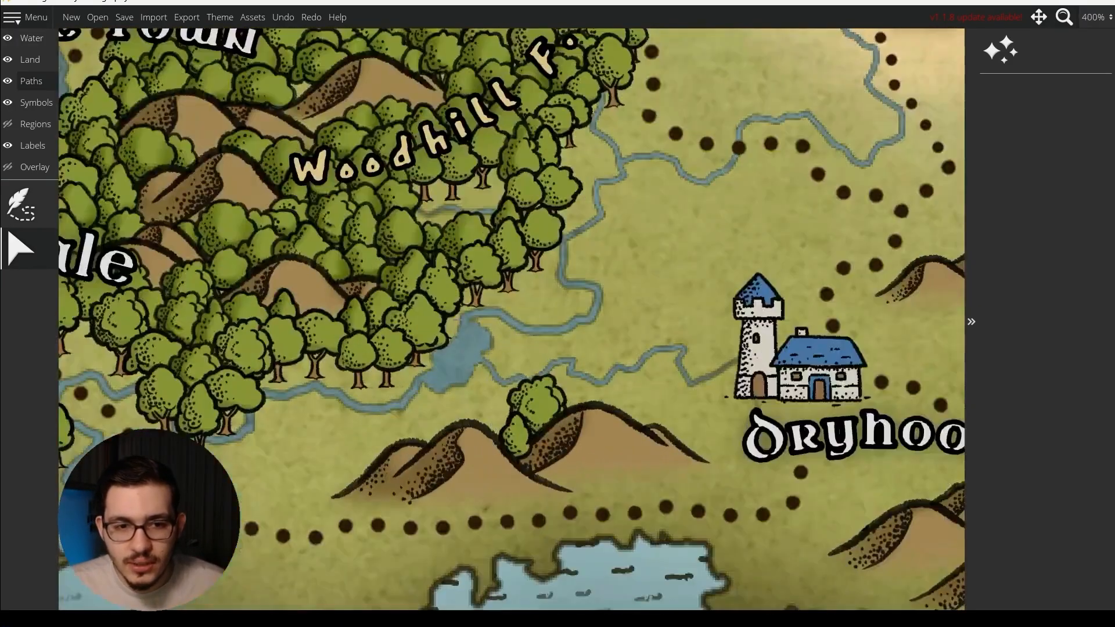
pyautogui.scroll(-3, 581, 374)
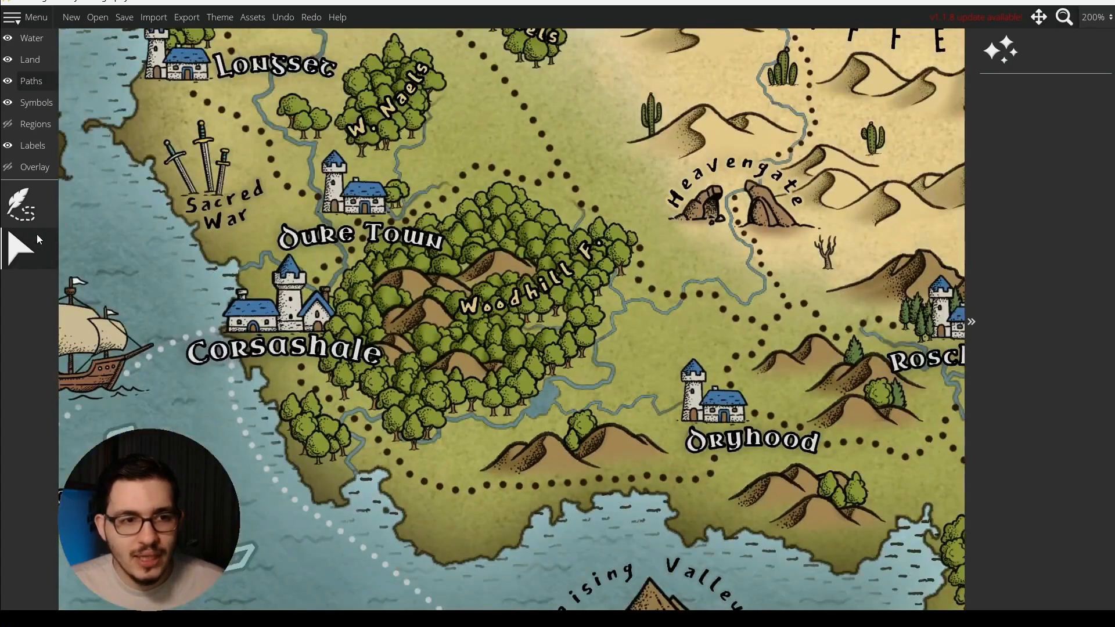
# - Try a dotted path from west of Dryhood toward the southern edge of the Woodhill forest and undo it
pyautogui.click(23, 204)
pyautogui.moveTo(598, 397); pyautogui.dragTo(417, 467)
pyautogui.hotkey('ctrl', 'z')
# - Examine the road network across the whole mainland and around Pegastor and Duke Town
pyautogui.scroll(-1, 535, 432)
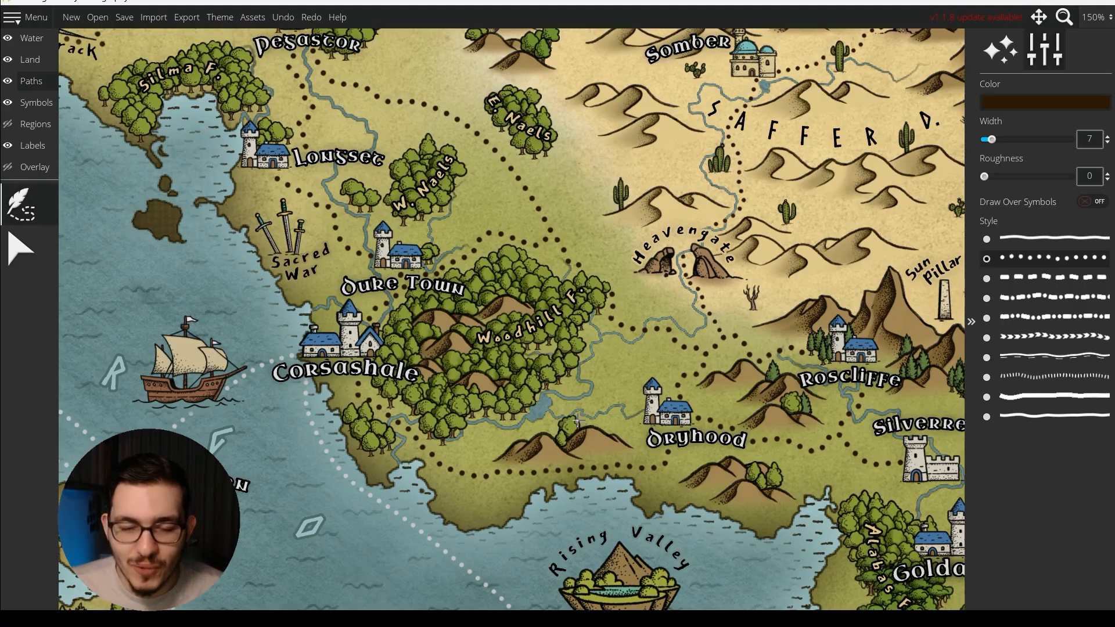
pyautogui.scroll(1, 583, 426)
pyautogui.scroll(-2, 575, 415)
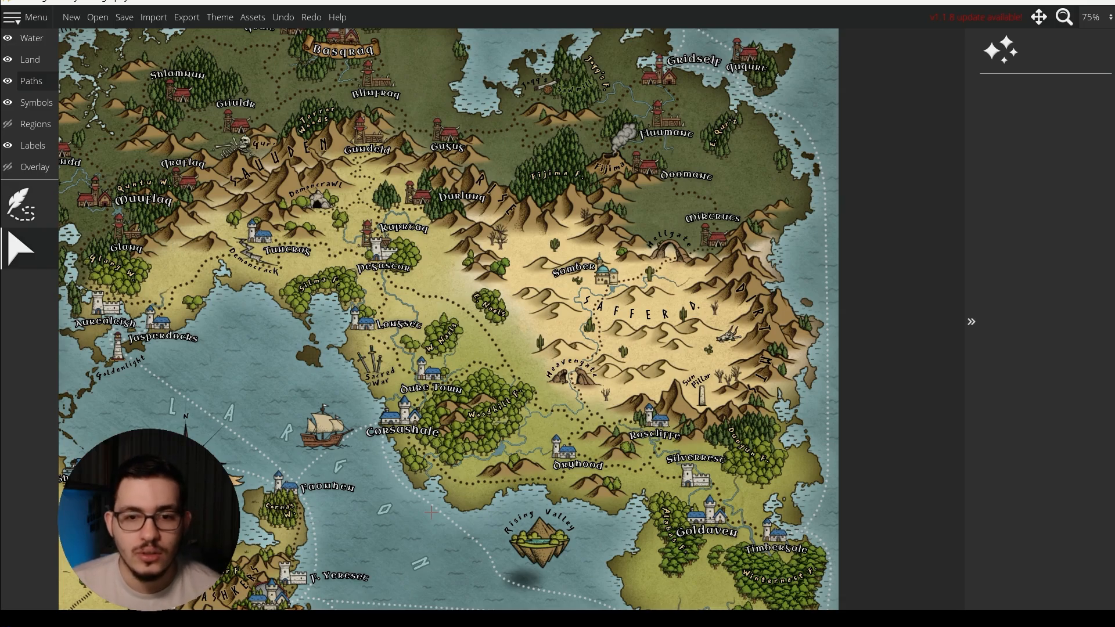
pyautogui.moveTo(488, 429); pyautogui.dragTo(554, 377)
pyautogui.scroll(-1, 555, 376)
pyautogui.moveTo(499, 459); pyautogui.dragTo(548, 329)
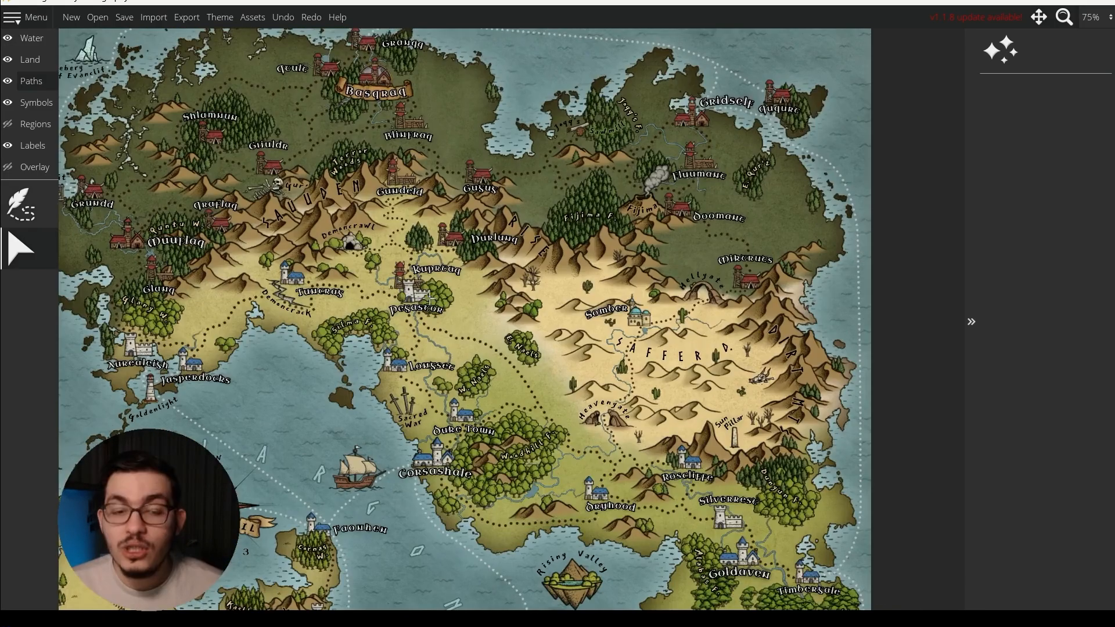
pyautogui.scroll(3, 461, 359)
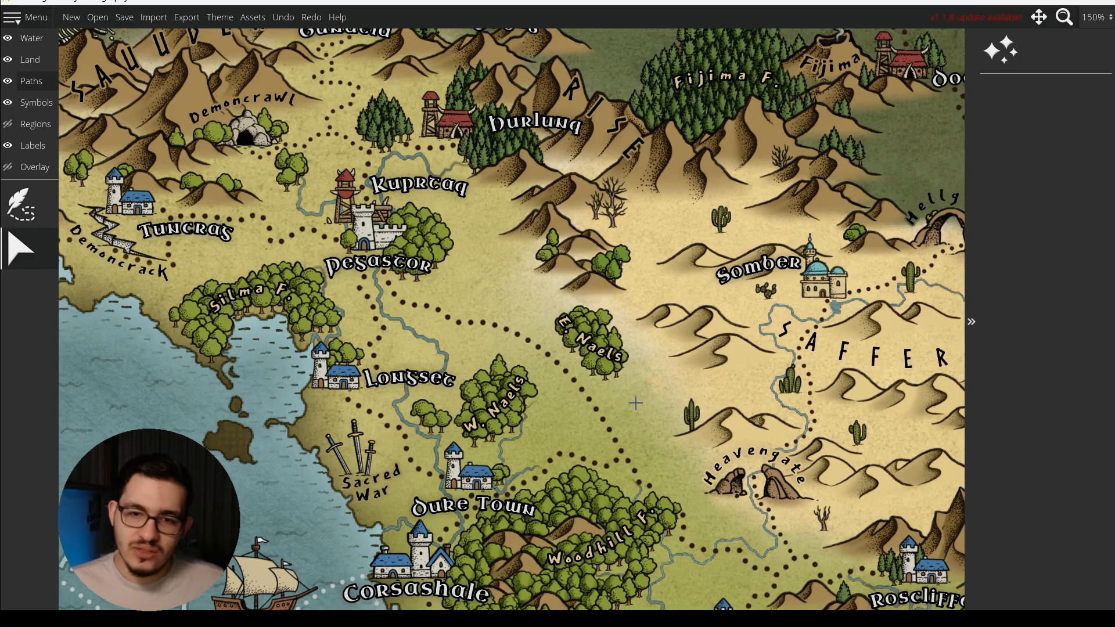
pyautogui.moveTo(637, 403); pyautogui.dragTo(645, 402)
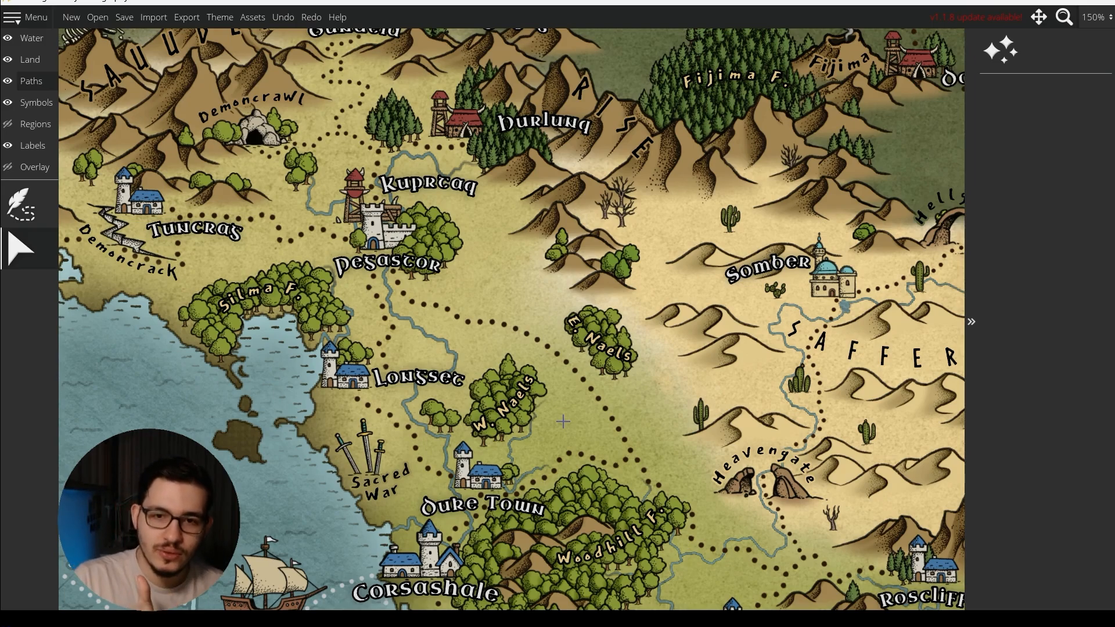
# - Examine the mountain crossing at Gundeld and select the winding dotted road south of it
pyautogui.moveTo(563, 422); pyautogui.dragTo(668, 494)
pyautogui.moveTo(592, 338); pyautogui.dragTo(701, 574)
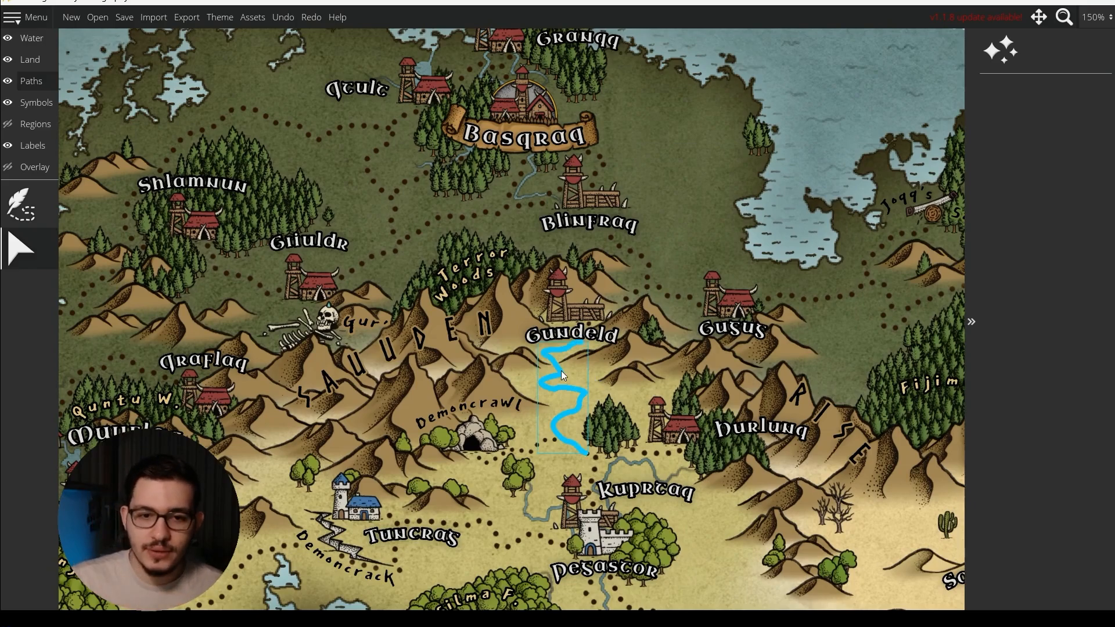
pyautogui.scroll(2, 604, 393)
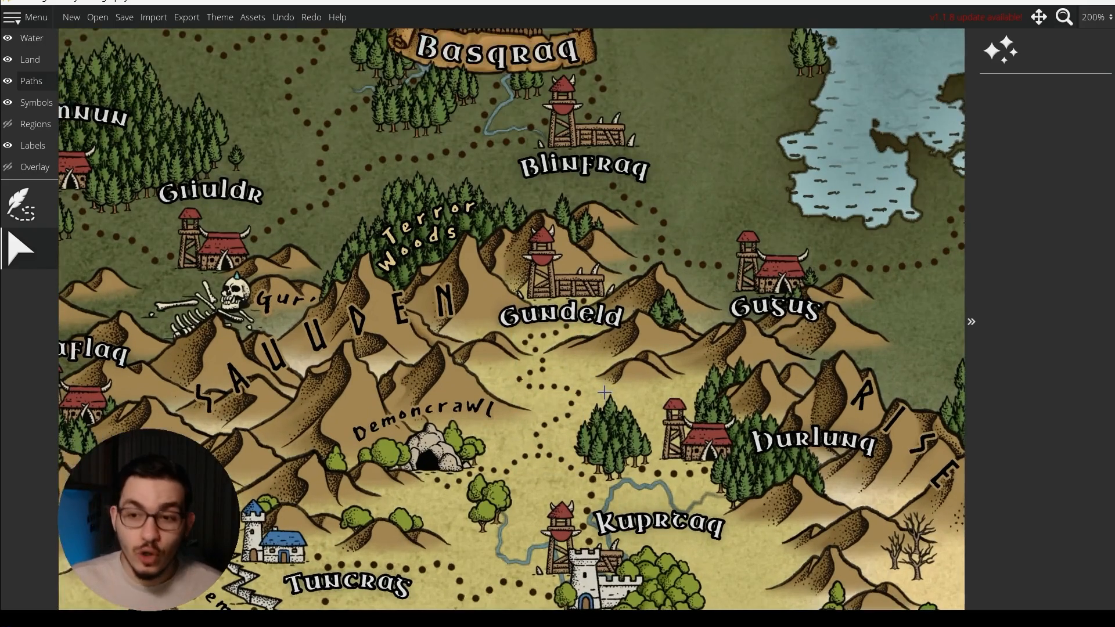
pyautogui.scroll(-2, 604, 393)
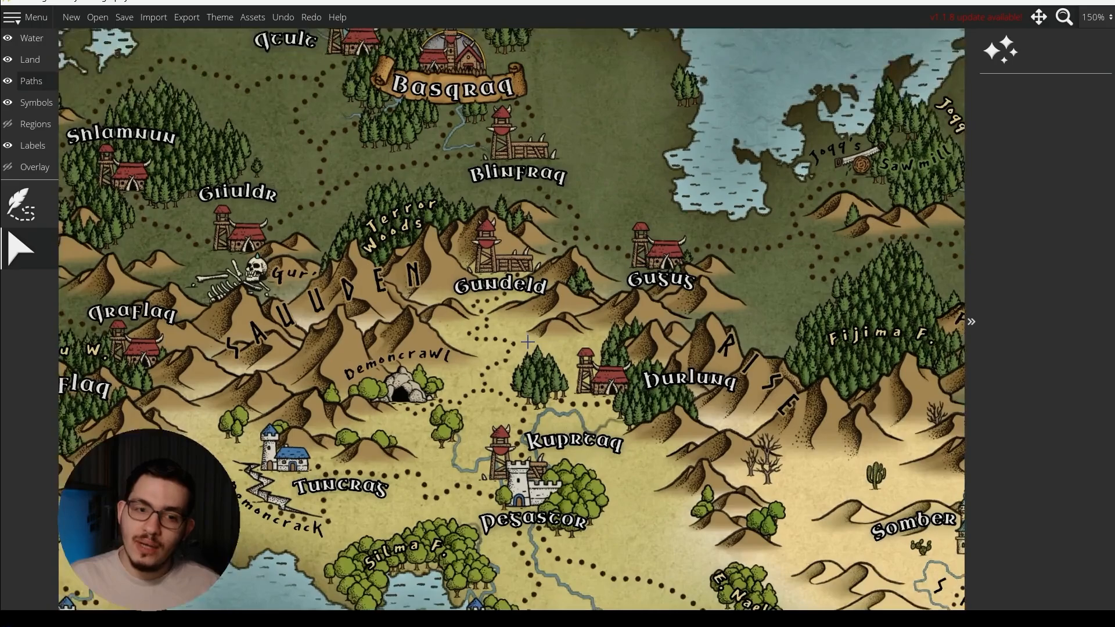
pyautogui.scroll(1, 527, 342)
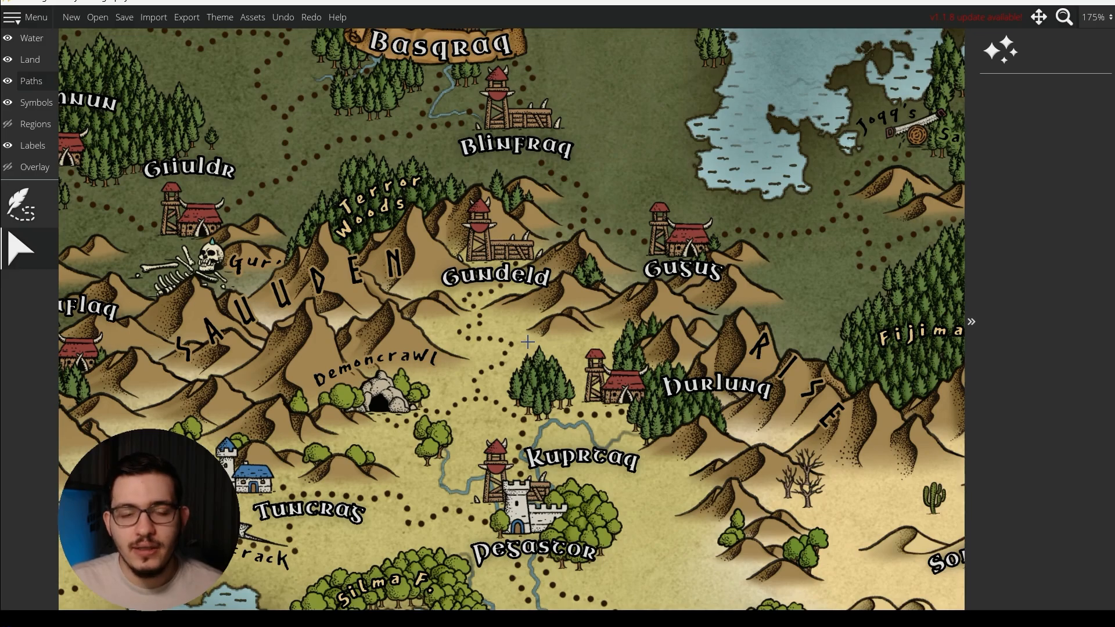
pyautogui.scroll(-1, 528, 343)
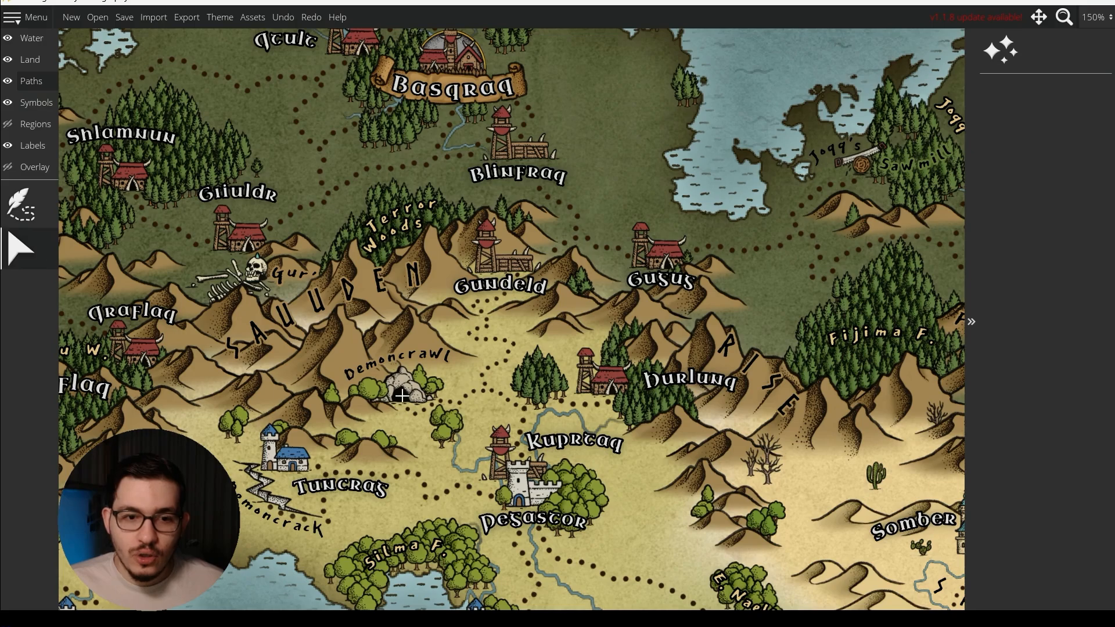
pyautogui.moveTo(463, 376); pyautogui.dragTo(507, 456)
pyautogui.scroll(2, 492, 414)
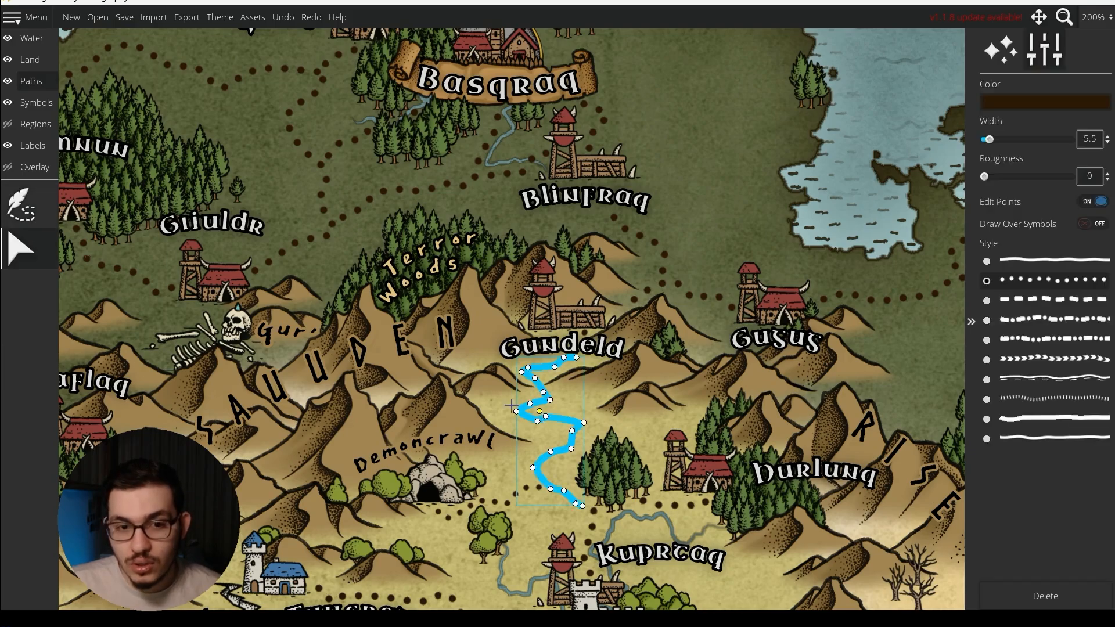
# - Draw a dotted path of width 5.5 from the winding road below Gundeld westward into the Sauuden mountains
pyautogui.click(28, 224)
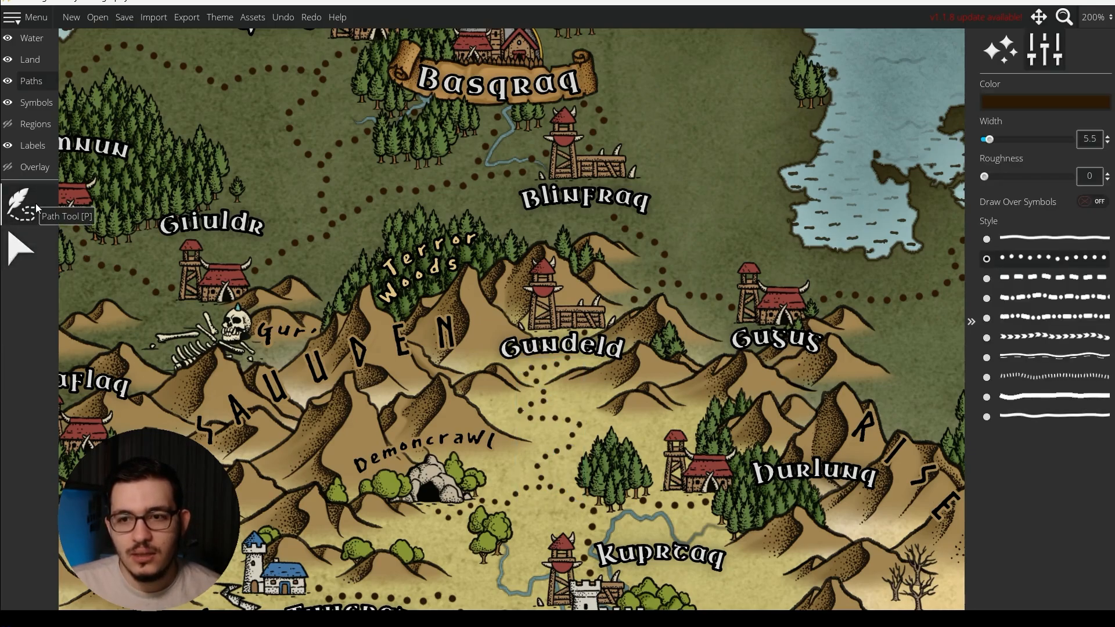
pyautogui.scroll(3, 147, 247)
pyautogui.scroll(4, 575, 354)
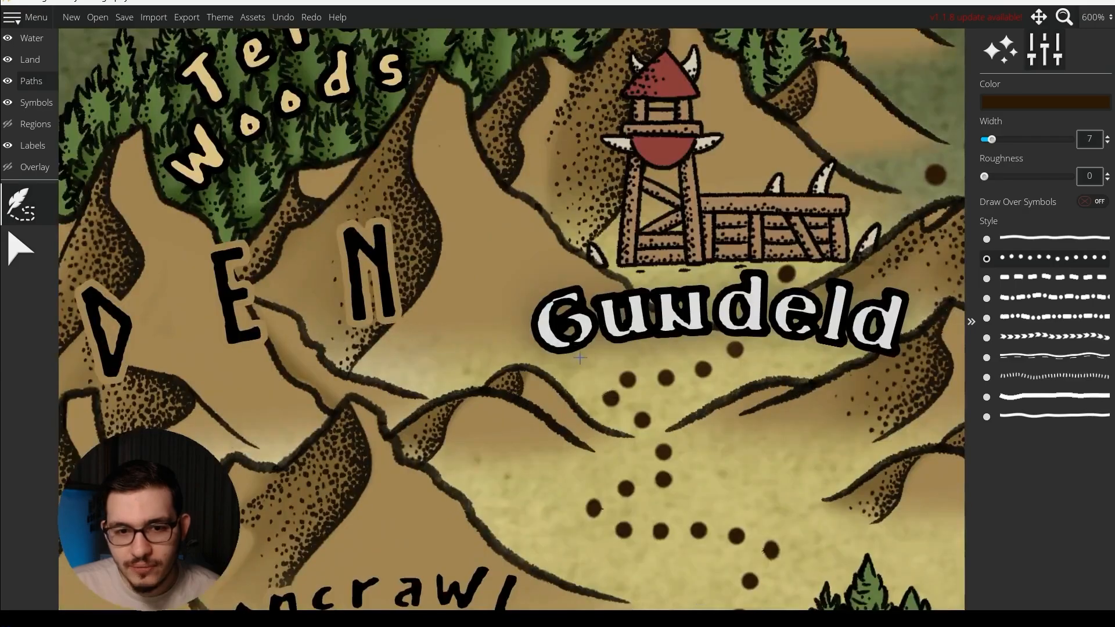
pyautogui.click(581, 360)
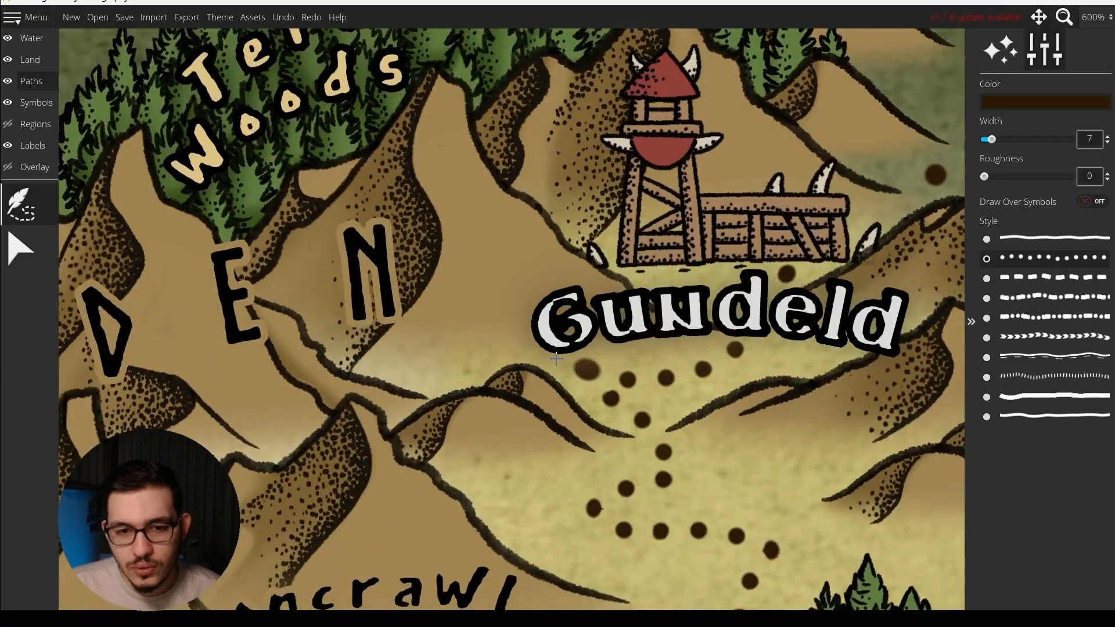
pyautogui.press('[')
pyautogui.press('[')
pyautogui.press('[')
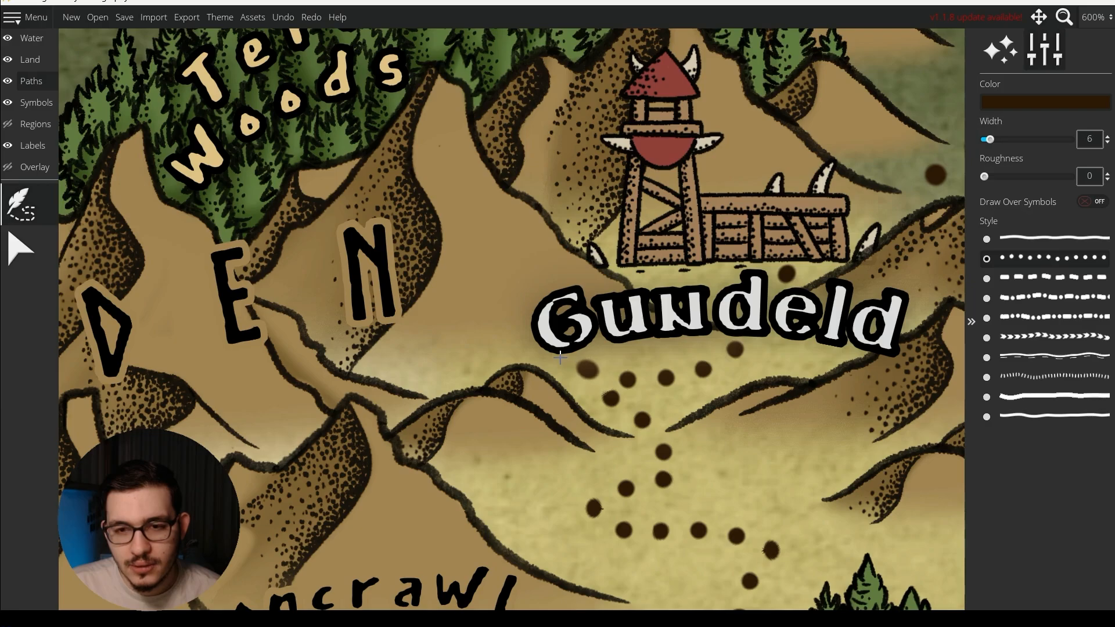
pyautogui.moveTo(536, 357)
pyautogui.mouseDown()
pyautogui.moveTo(500, 352)
pyautogui.moveTo(413, 235)
pyautogui.moveTo(256, 276)
pyautogui.mouseUp()
pyautogui.click(1092, 224)
pyautogui.click(500, 512)
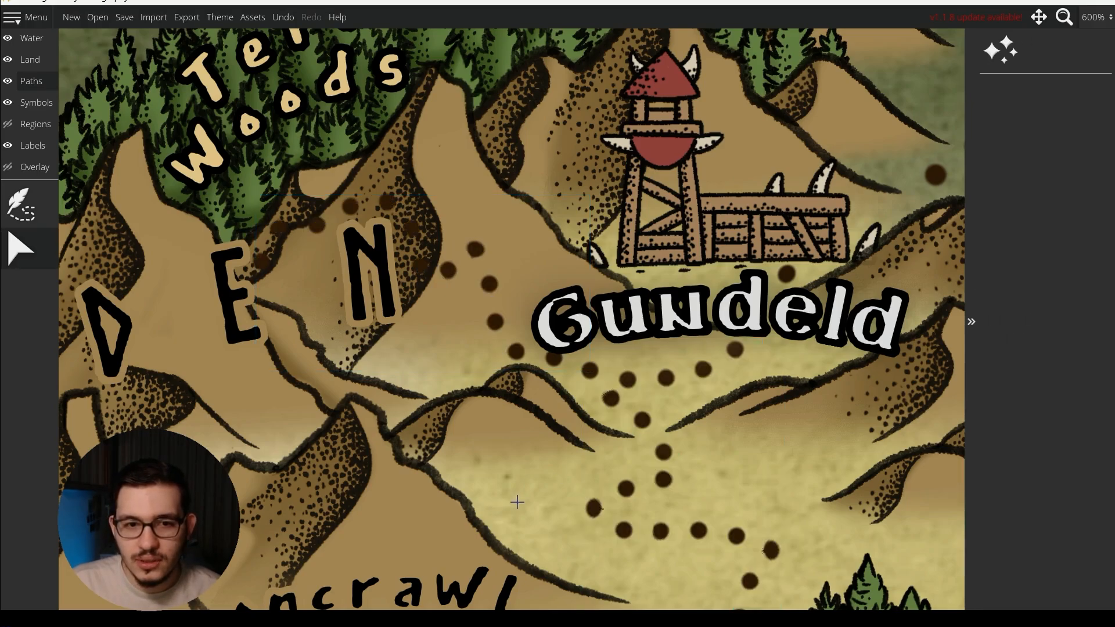
# - Recolour the new mountain path west of Gundeld to light grey b0b0b0
pyautogui.moveTo(517, 501); pyautogui.dragTo(598, 516)
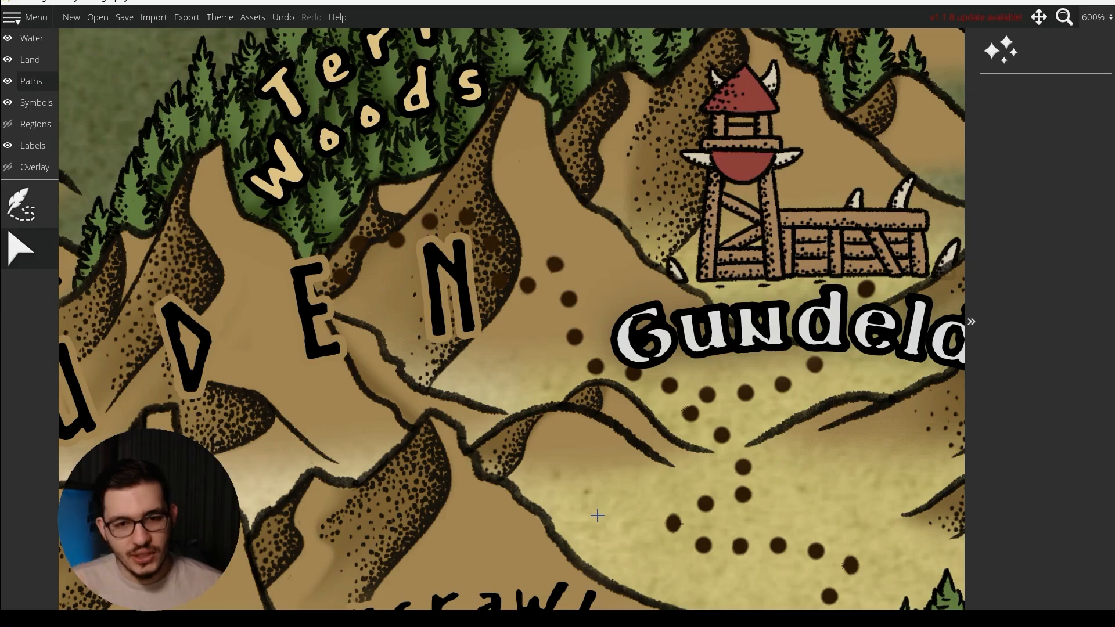
pyautogui.click(567, 305)
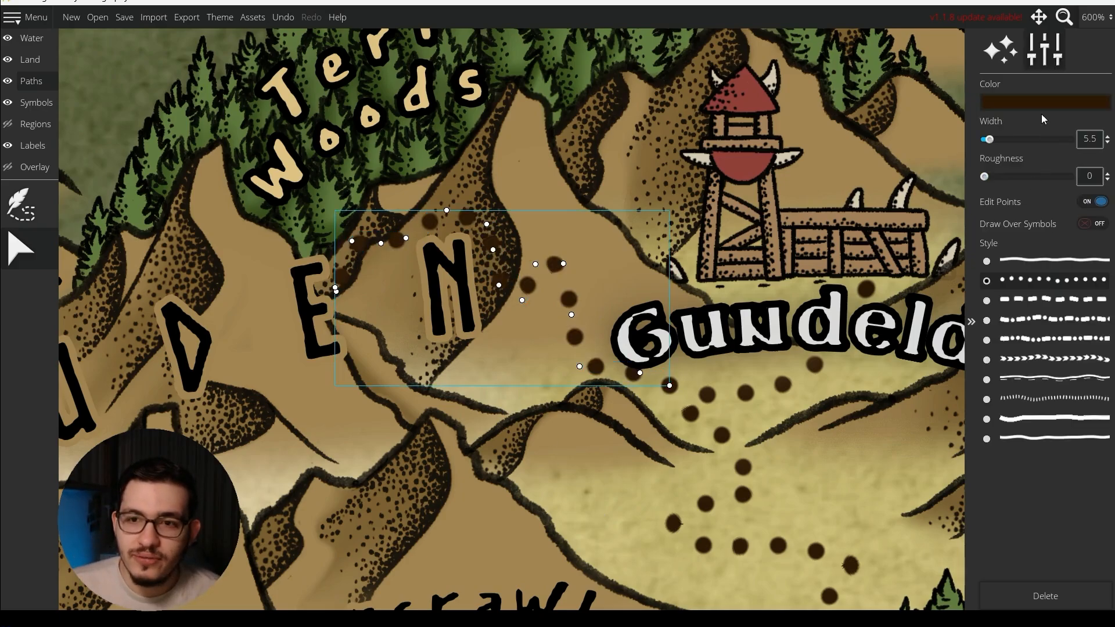
pyautogui.click(1002, 105)
pyautogui.click(942, 163)
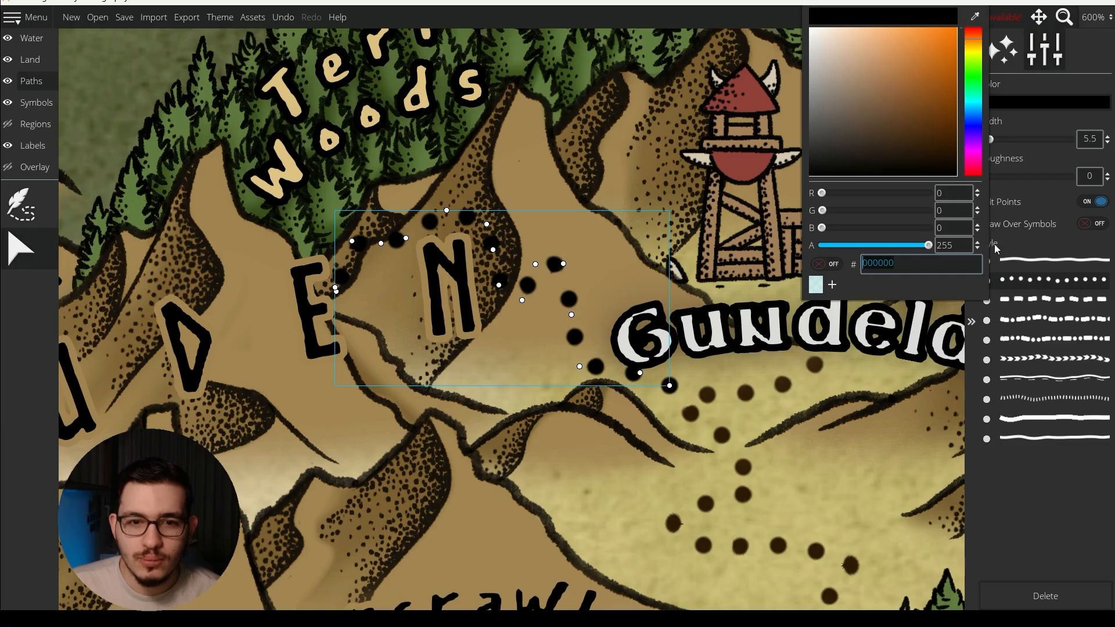
pyautogui.moveTo(819, 139); pyautogui.dragTo(708, 73)
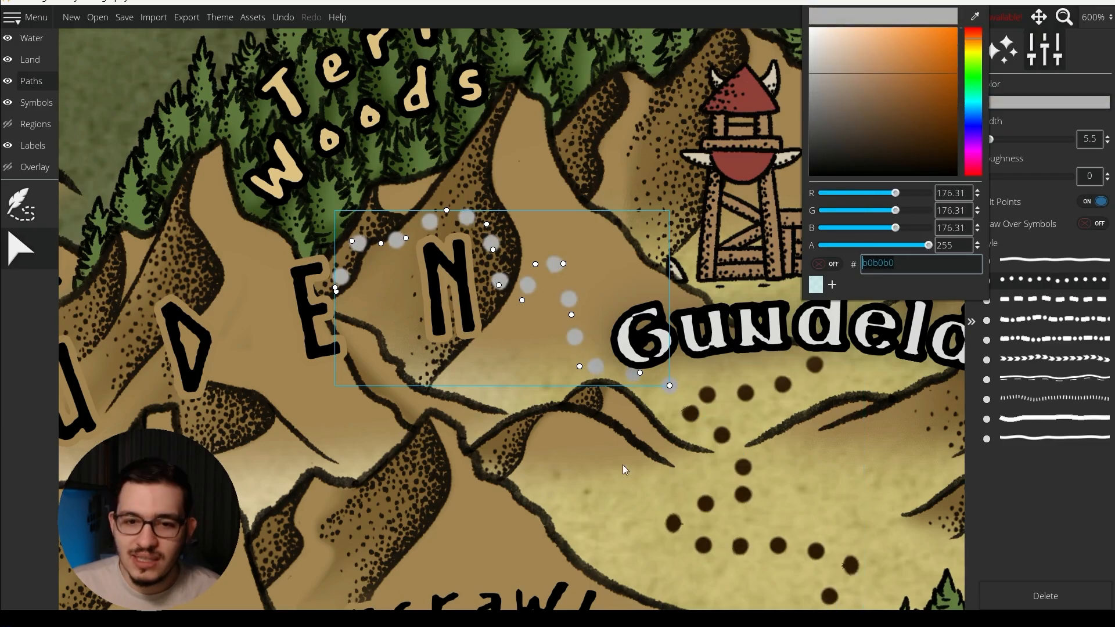
pyautogui.click(621, 474)
pyautogui.click(599, 384)
# - Draw a grey dotted path of width 5.5 from Giiuldr past the skeleton into the Sauuden mountains
pyautogui.scroll(-7, 603, 579)
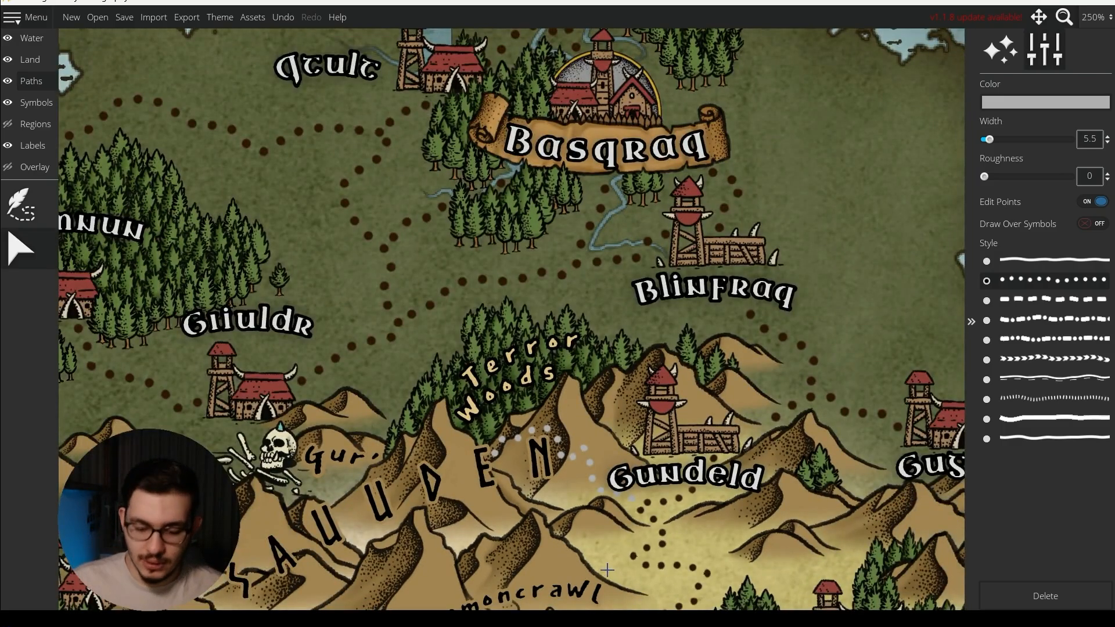
pyautogui.moveTo(608, 571)
pyautogui.mouseDown()
pyautogui.moveTo(585, 540)
pyautogui.moveTo(503, 551)
pyautogui.moveTo(513, 539)
pyautogui.moveTo(522, 553)
pyautogui.moveTo(504, 531)
pyautogui.moveTo(354, 488)
pyautogui.moveTo(370, 441)
pyautogui.moveTo(384, 442)
pyautogui.moveTo(369, 423)
pyautogui.moveTo(383, 407)
pyautogui.moveTo(362, 407)
pyautogui.moveTo(360, 374)
pyautogui.mouseUp()
pyautogui.click(33, 215)
pyautogui.scroll(6, 203, 332)
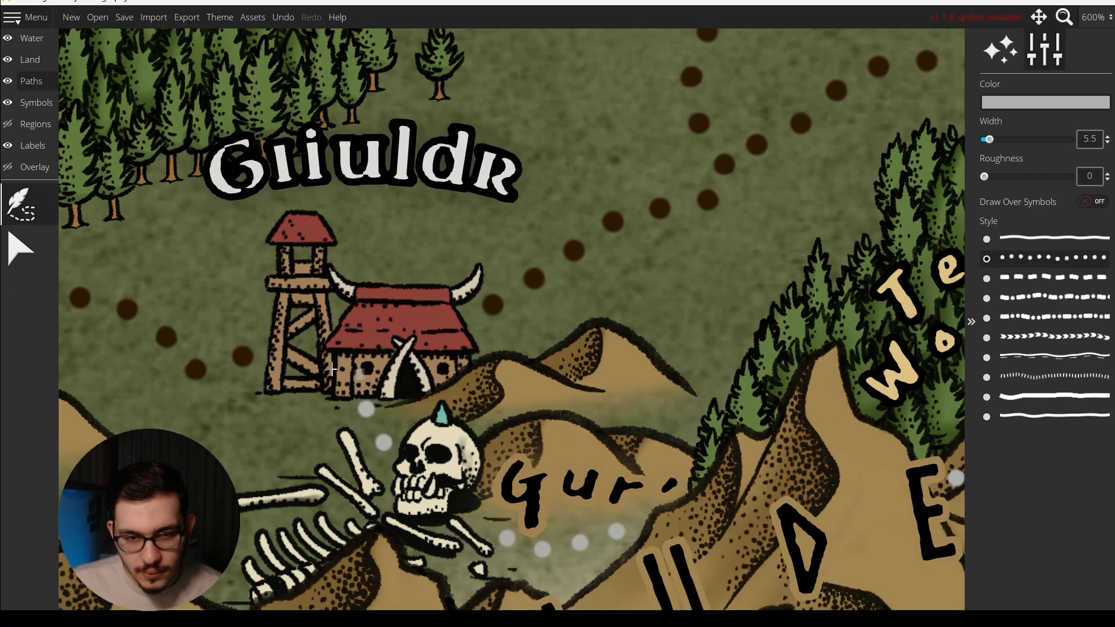
pyautogui.scroll(-6, 340, 343)
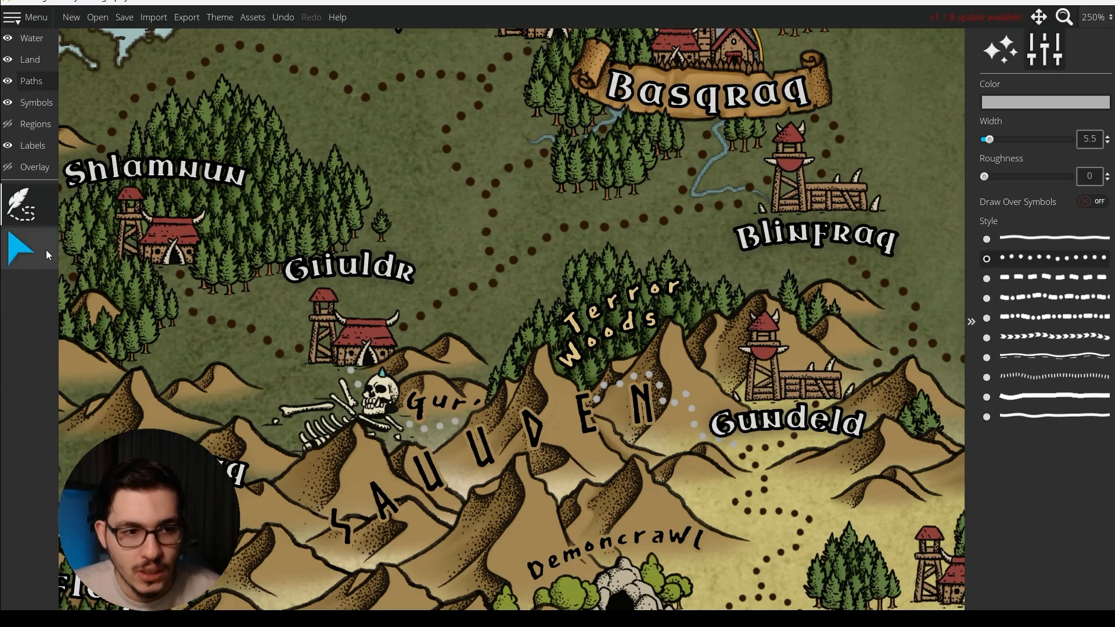
pyautogui.click(48, 250)
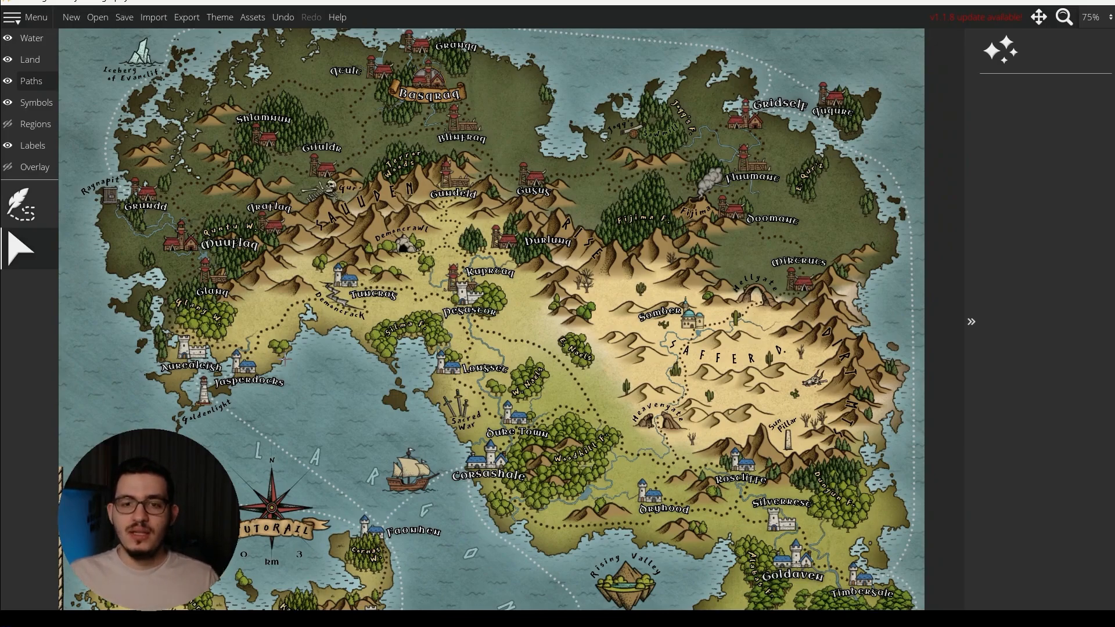